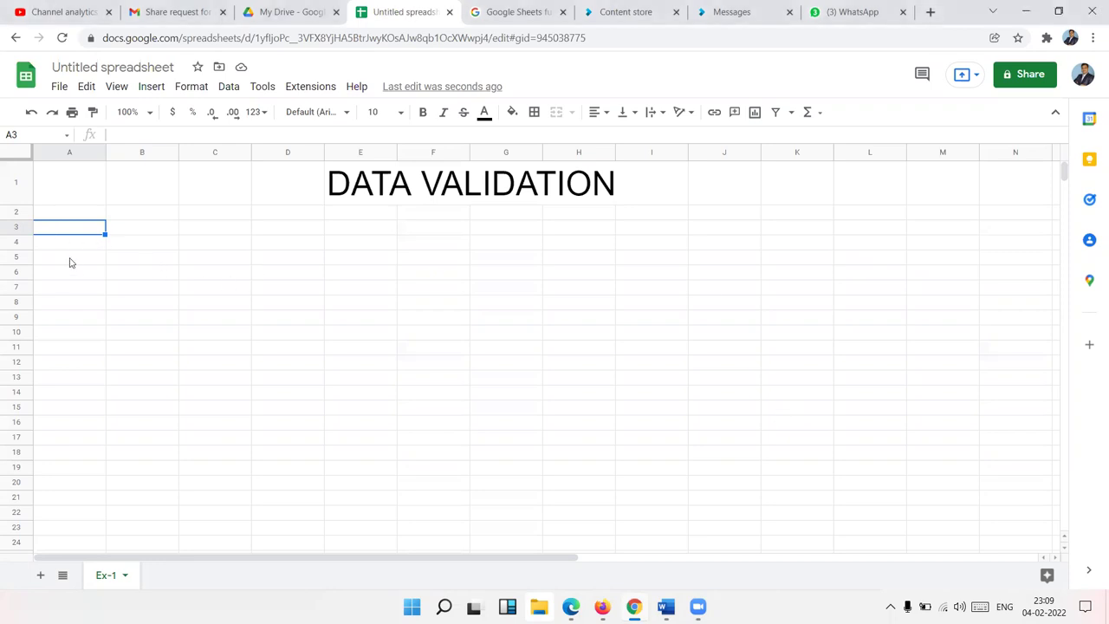
Open data validation for A3, try the range and item-list criteria, then close without saving.
click(228, 87)
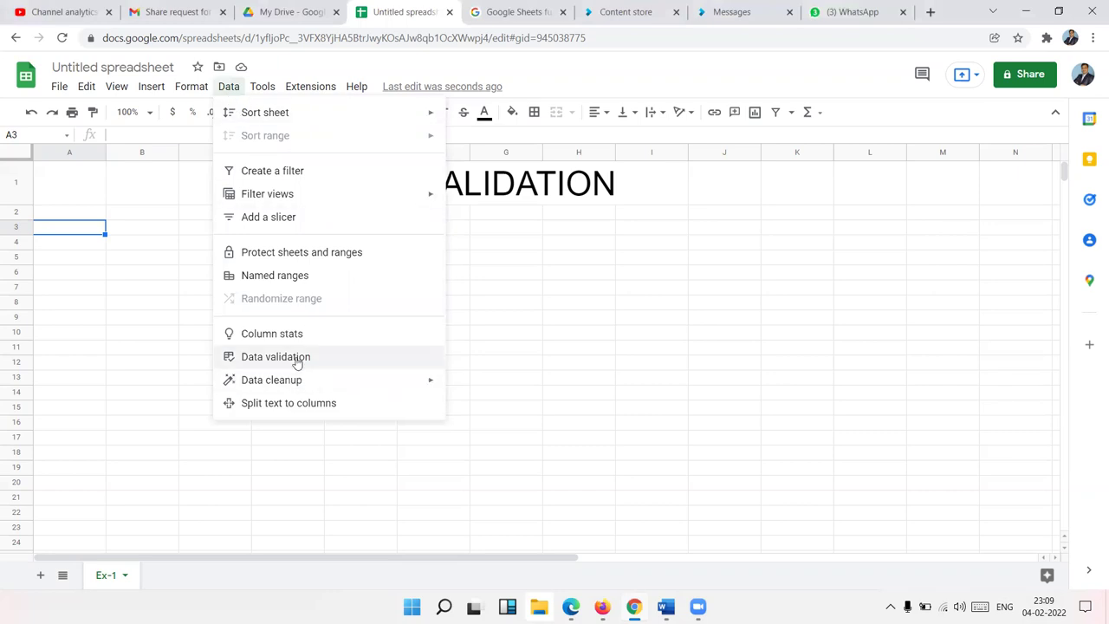
click(297, 363)
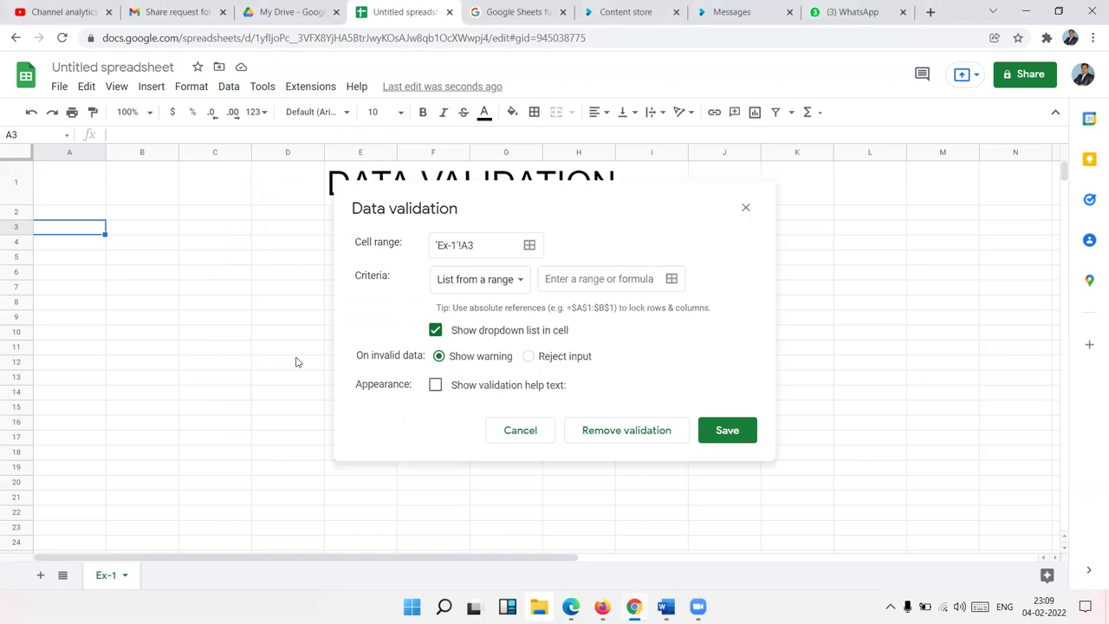
click(468, 284)
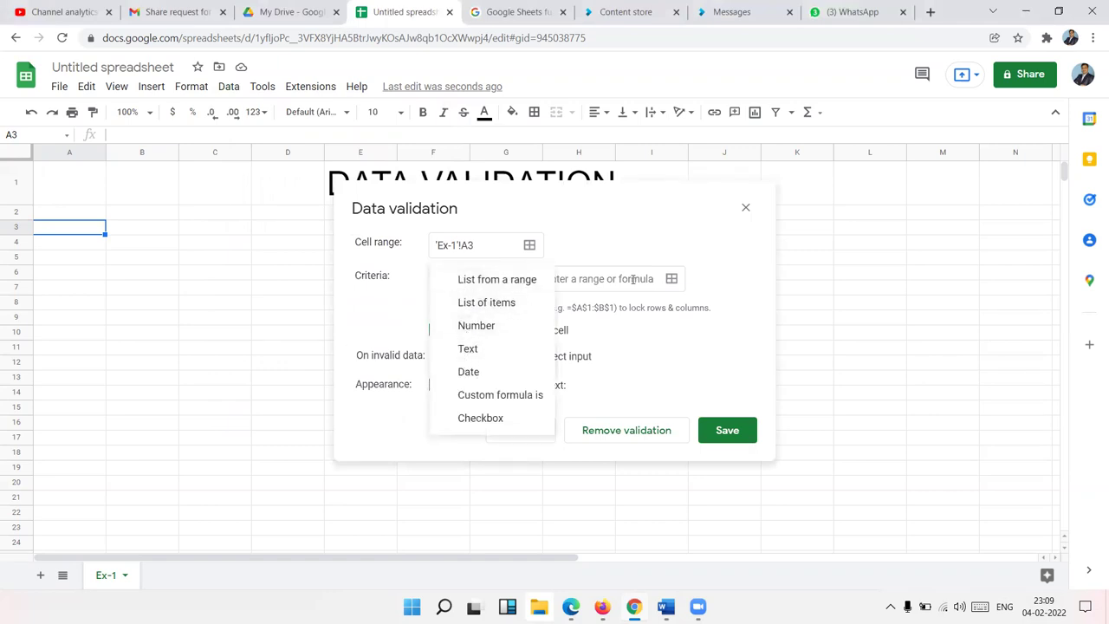
click(648, 234)
click(584, 279)
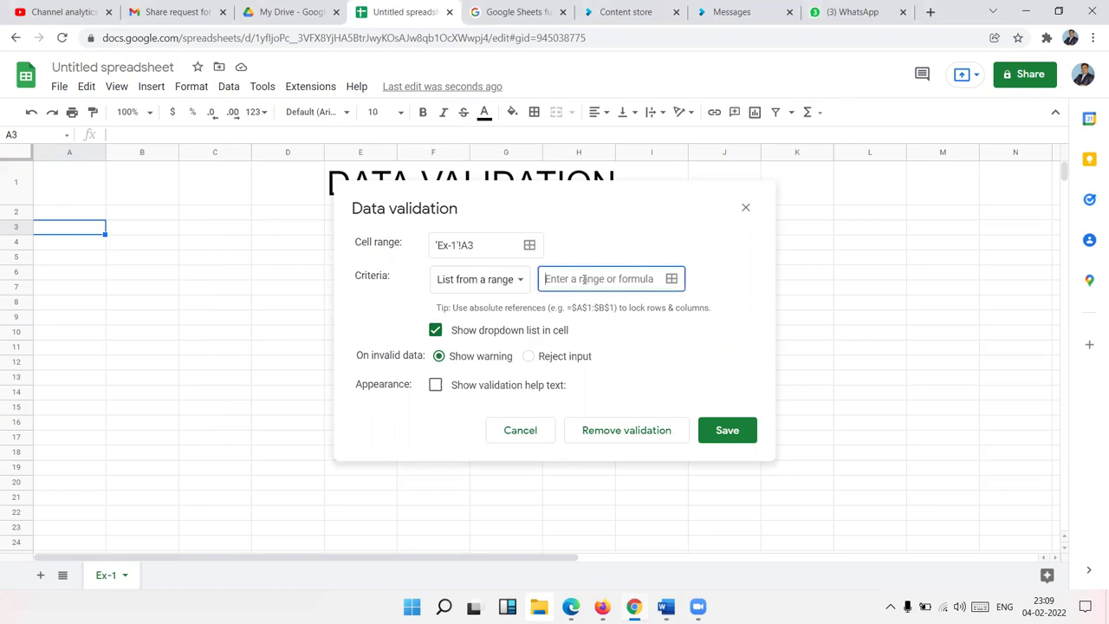
click(491, 279)
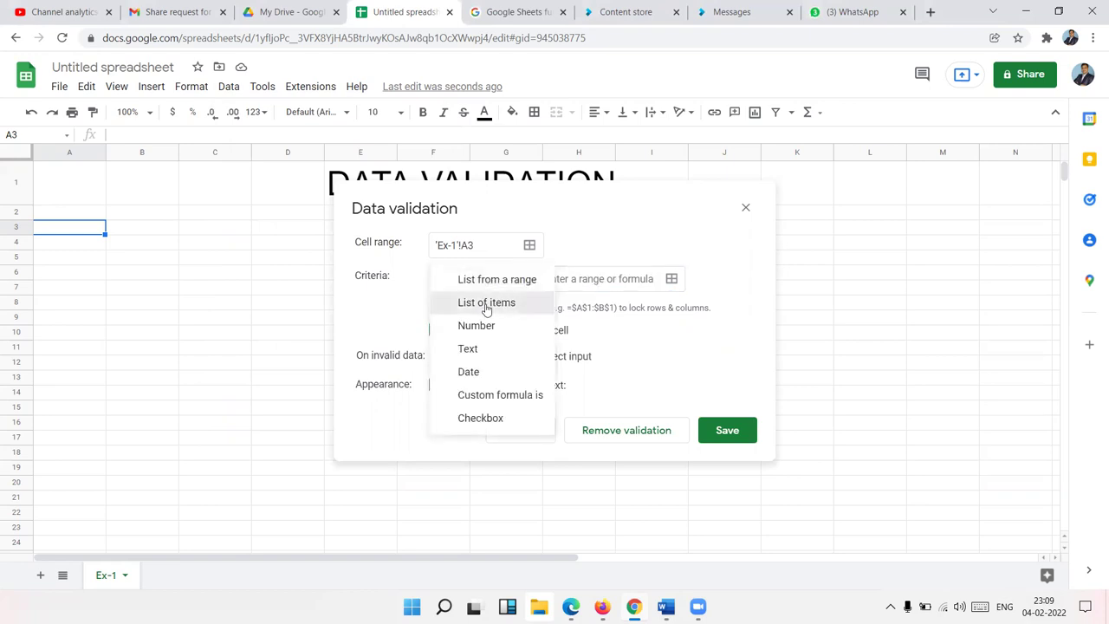
click(487, 305)
click(481, 280)
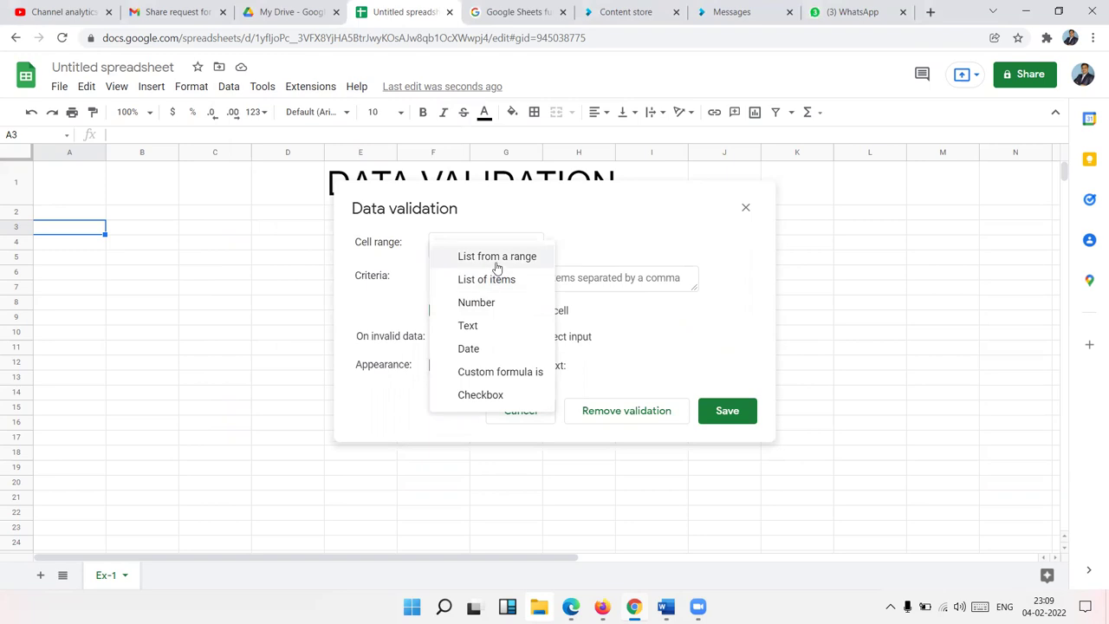
click(497, 260)
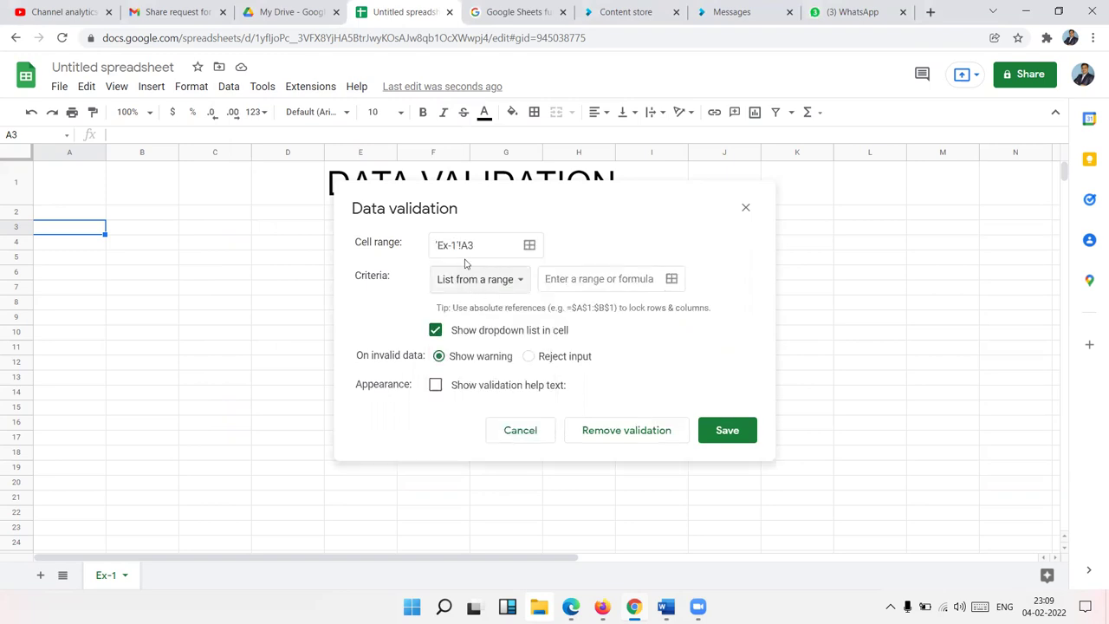
key(Tab)
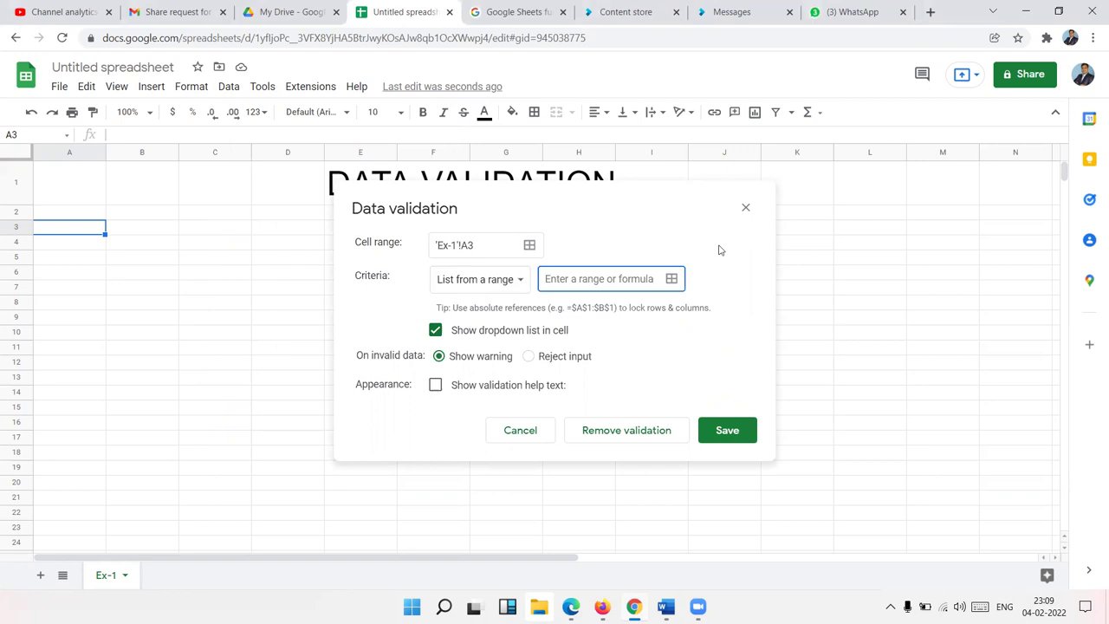
click(745, 208)
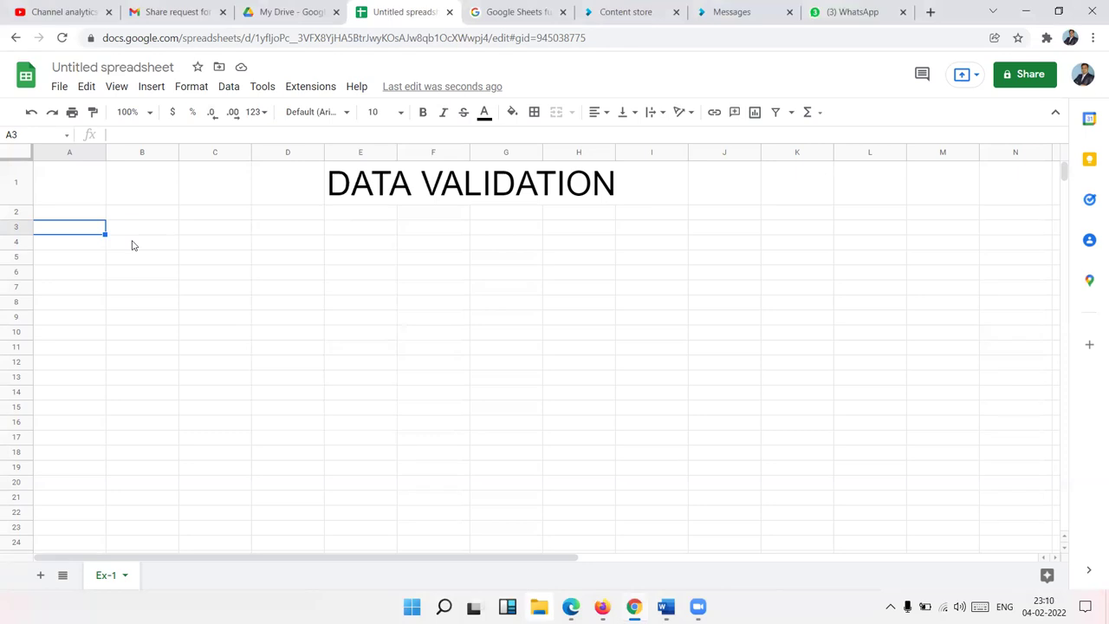
Enter headers Sr, Name, Qty, MRP and Amt across A3:E3, replacing a stray City in A3.
text(City)
key(Return)
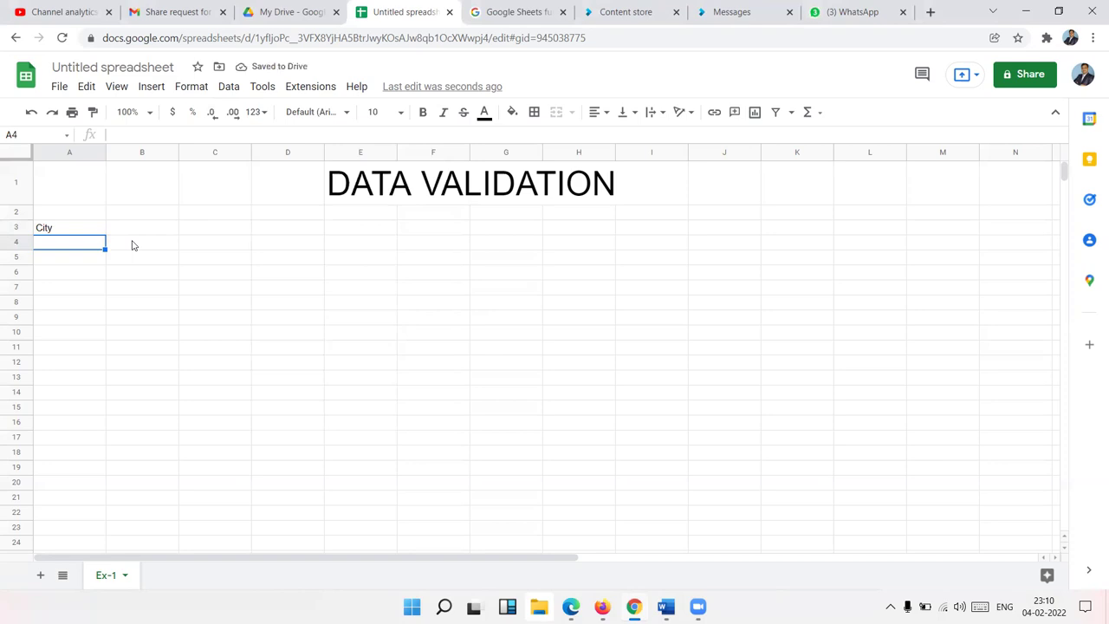
key(Up)
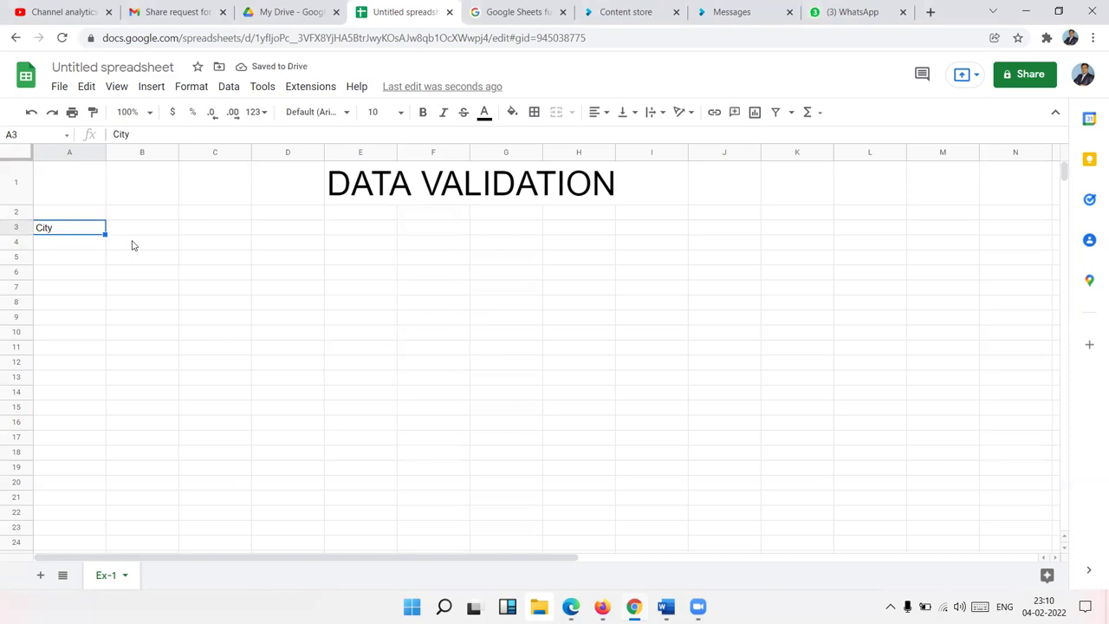
text(Sr)
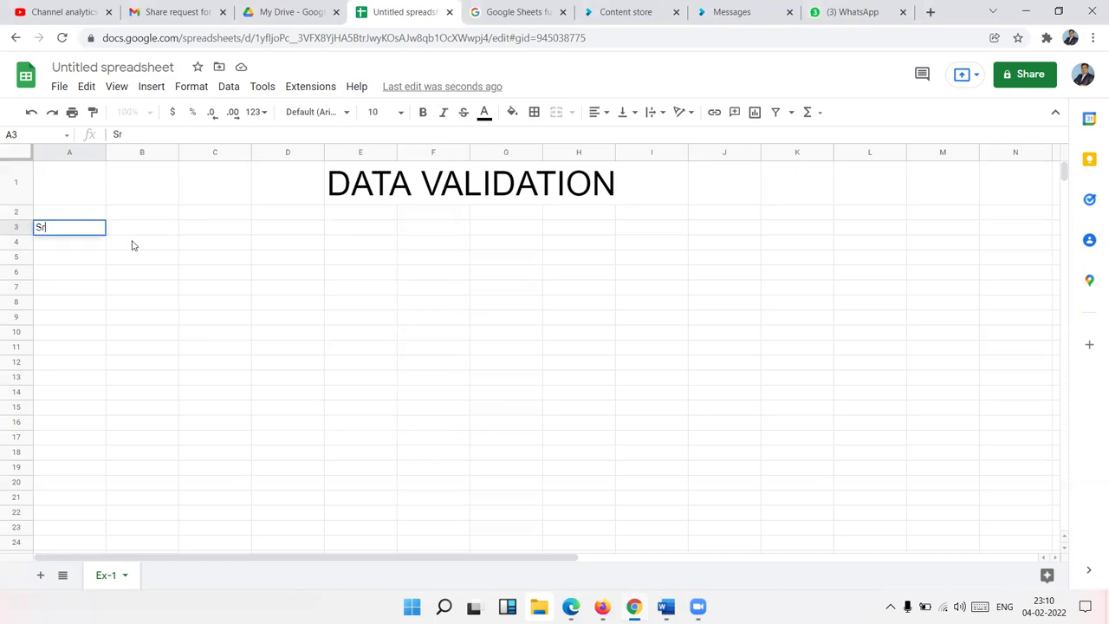
key(Tab)
text(Name)
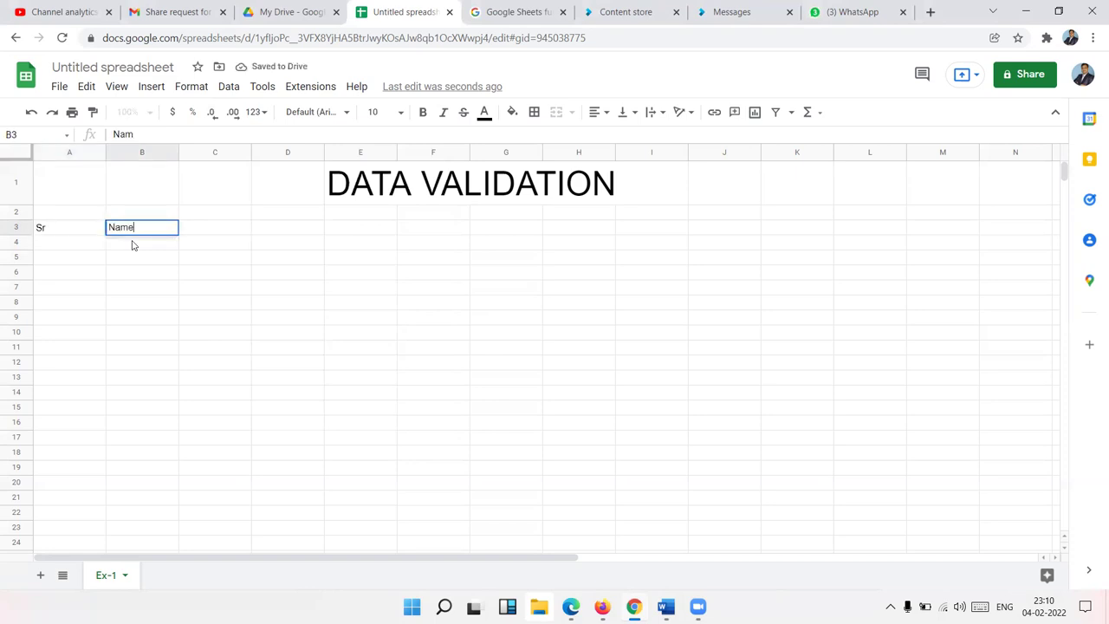
key(Tab)
text(Qty)
key(Tab)
text(MRP)
key(Tab)
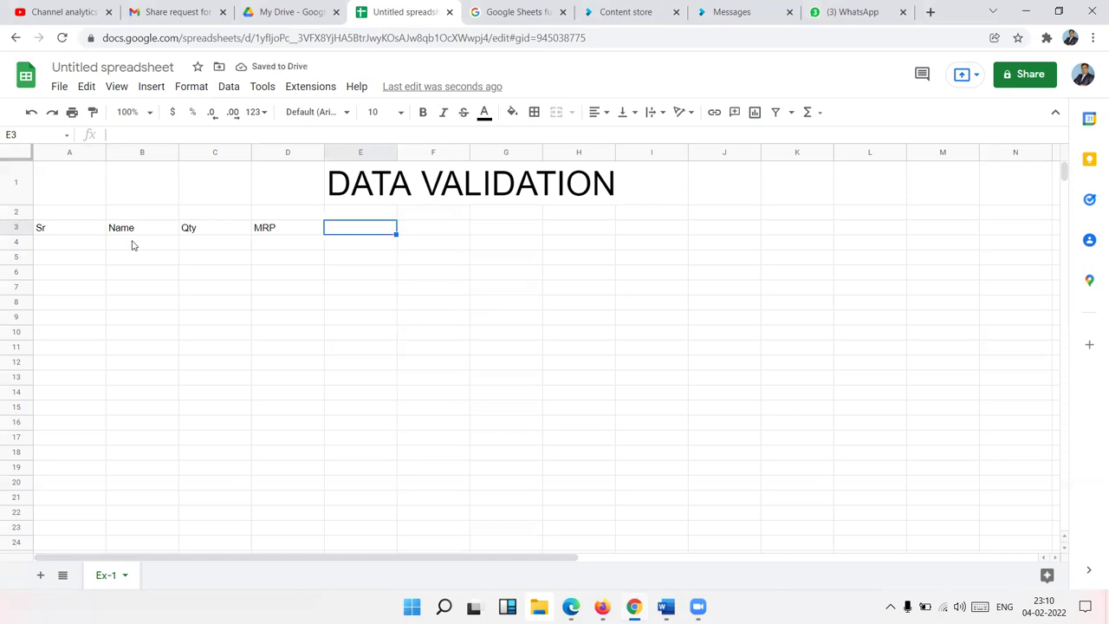
text(Amt)
key(Tab)
Enter the formula =C4*D4 in E4 and add the City header in F3.
key(Return)
text(=)
key(Left)
key(Left)
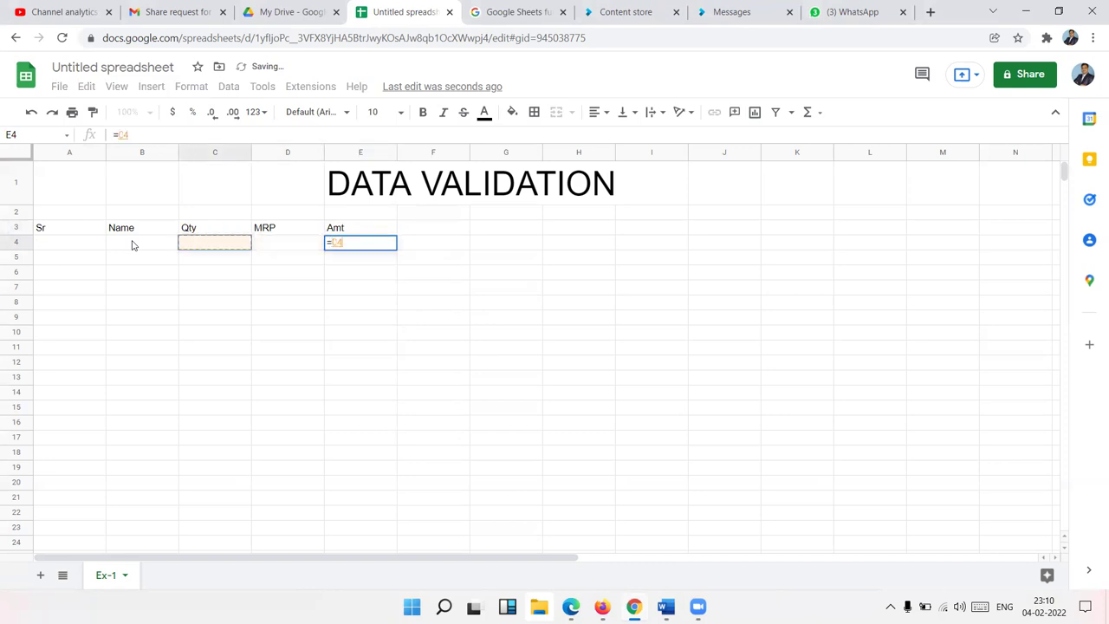
text(*)
key(Left)
key(Return)
key(Up)
key(Up)
key(Right)
text(City)
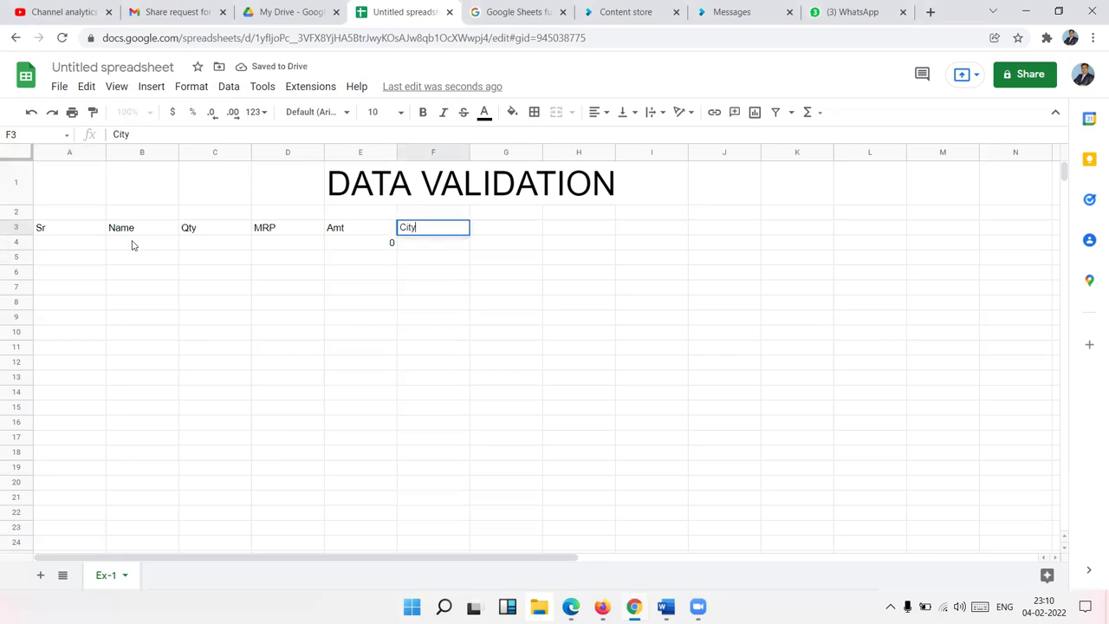
key(Tab)
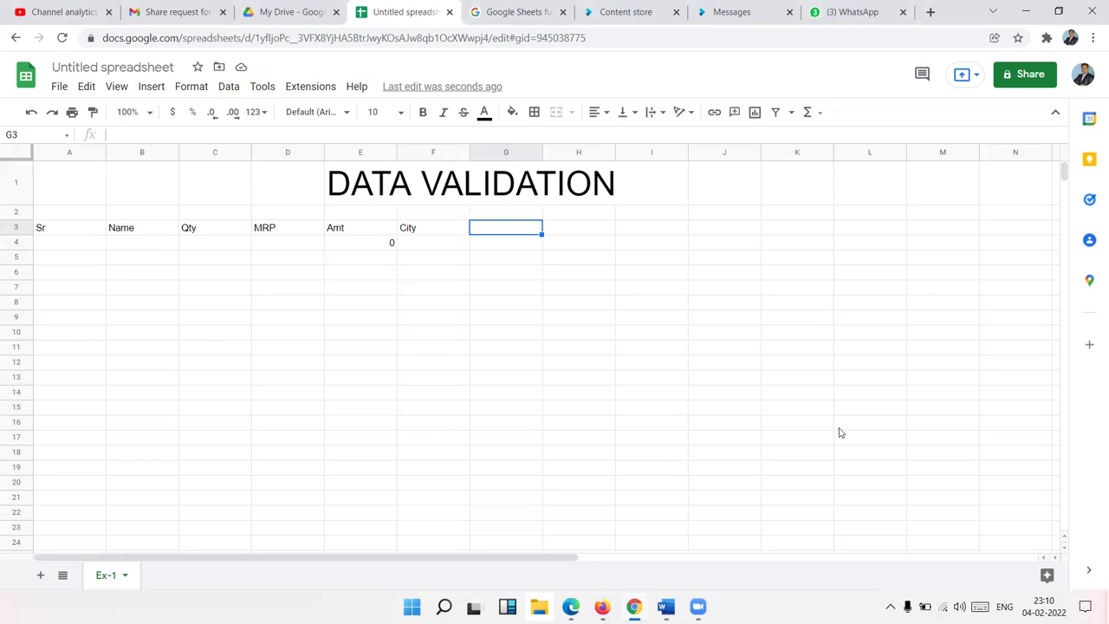
Enter Pune, Patna, Delhi, Noida, Kanpur and Nagpur one per cell in M2:M7.
click(921, 217)
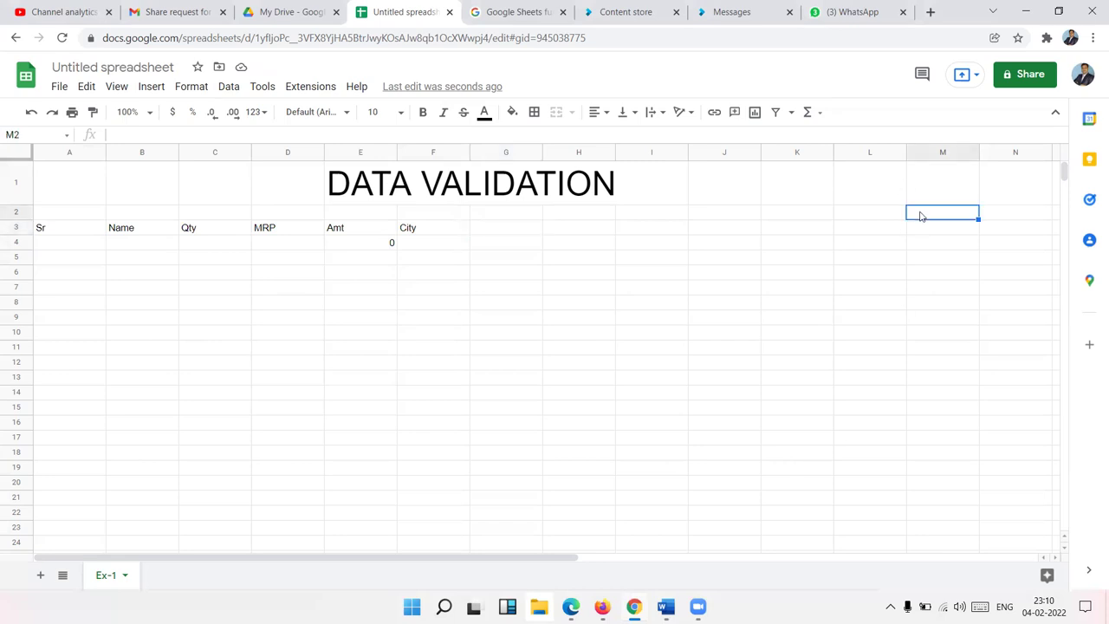
text(Pune)
key(Return)
text(Patna)
key(Return)
text(Delhi)
key(Return)
text(Noida)
key(Return)
text(Kanpur)
key(Return)
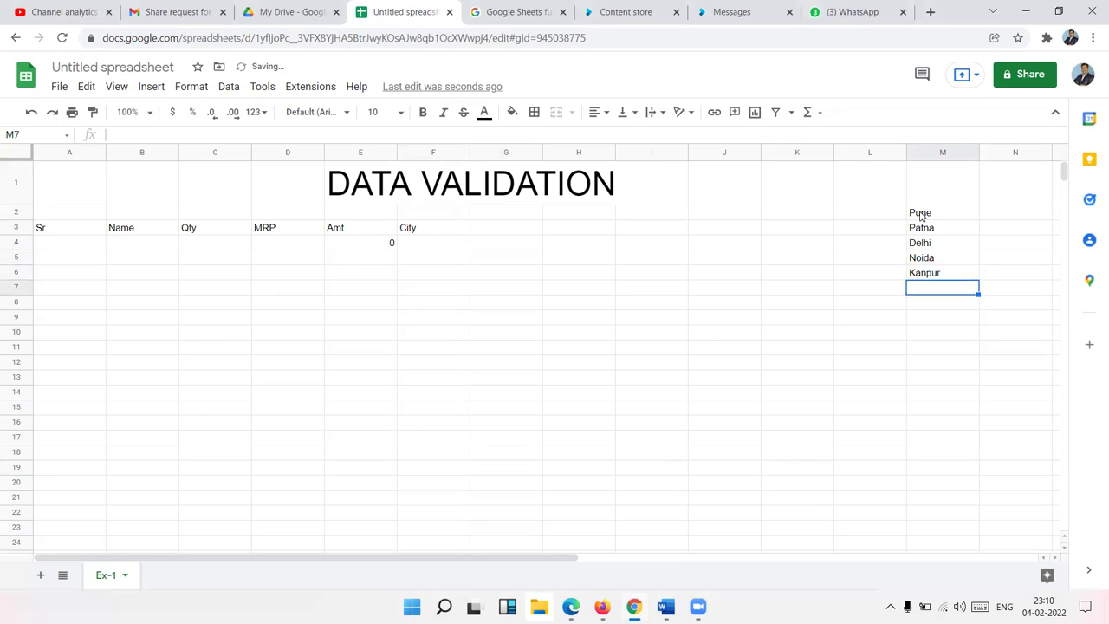
text(Nagpur)
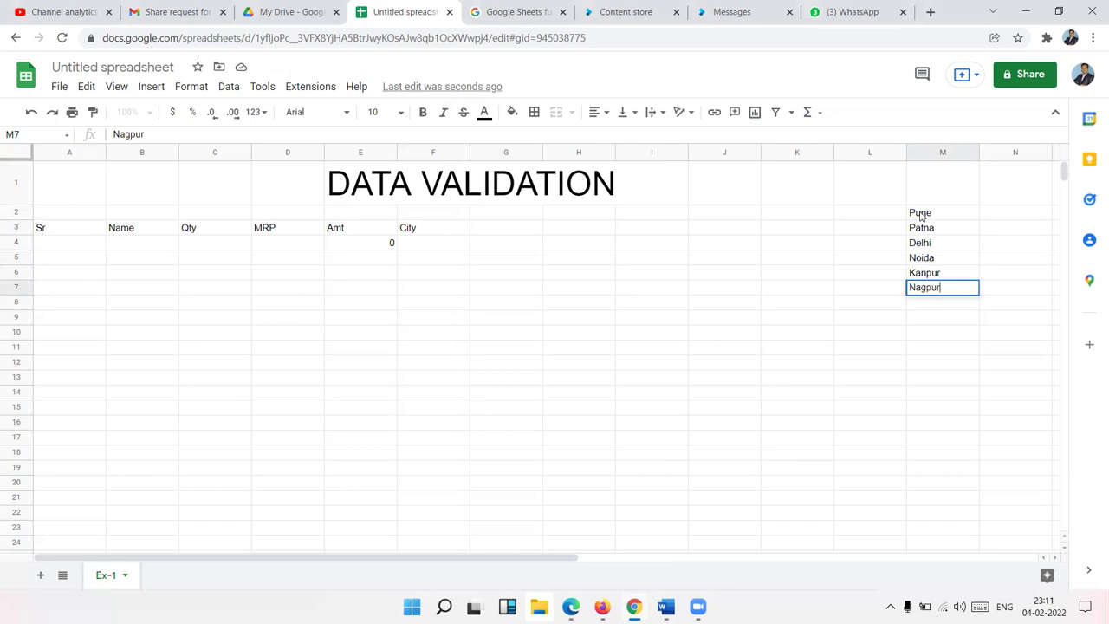
key(Return)
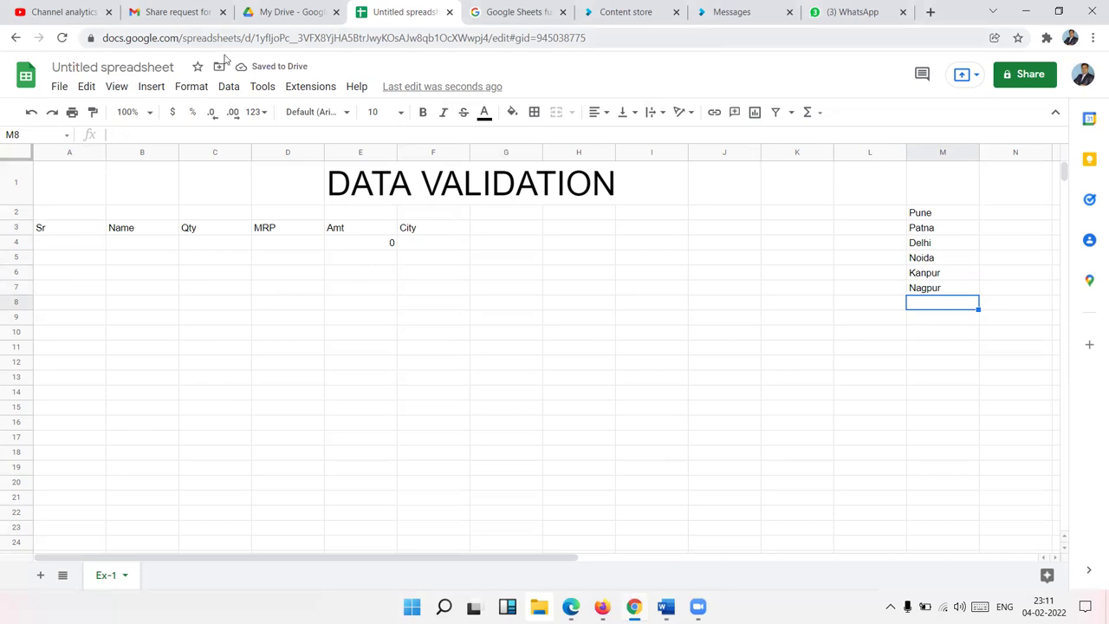
Validate F4:F21 as a list from range M2:M7, rejecting any other input.
click(441, 234)
click(964, 217)
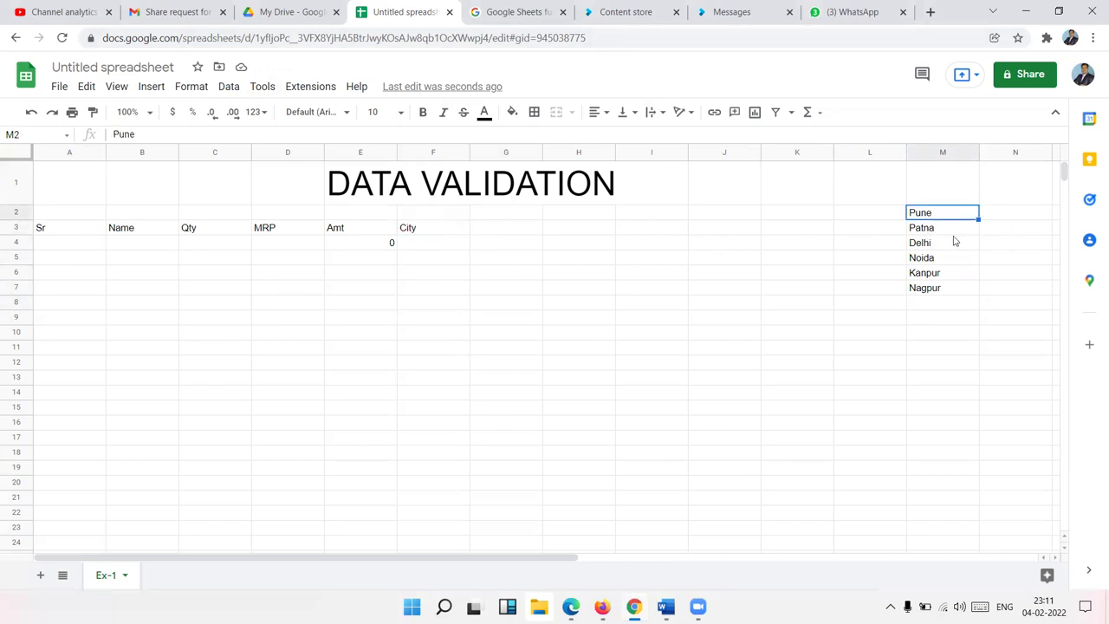
click(920, 293)
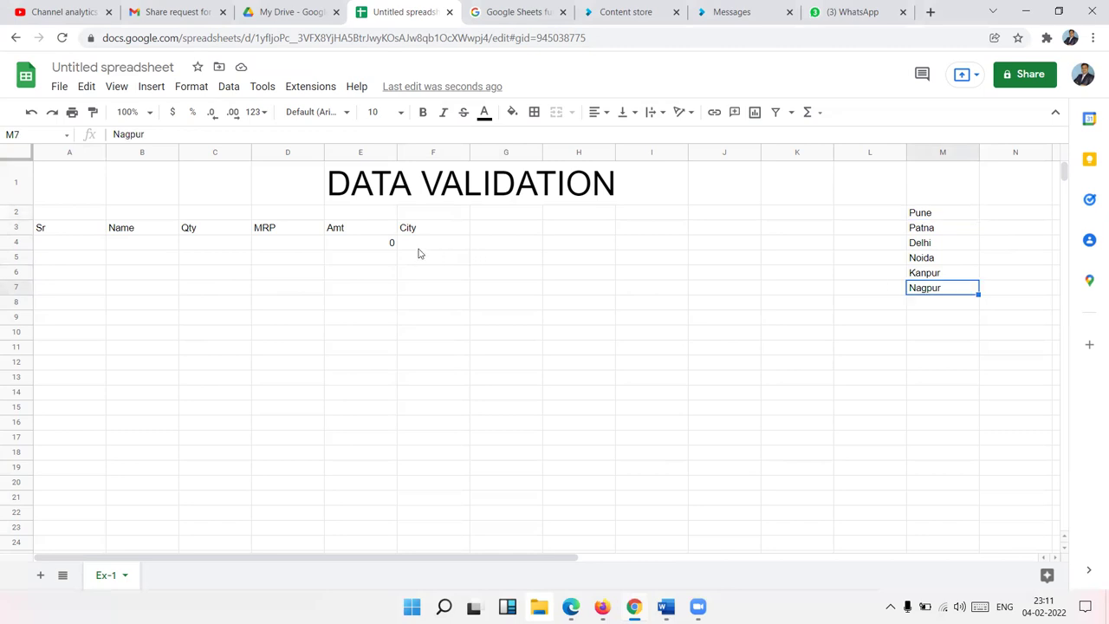
click(420, 245)
drag(419, 245, 425, 503)
click(233, 88)
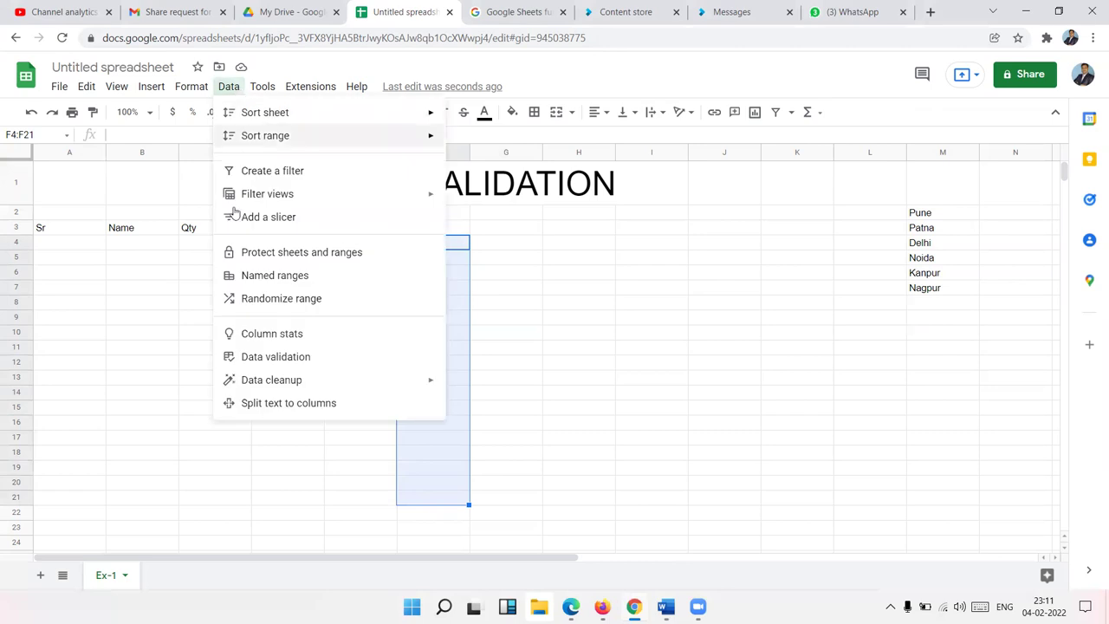
click(273, 356)
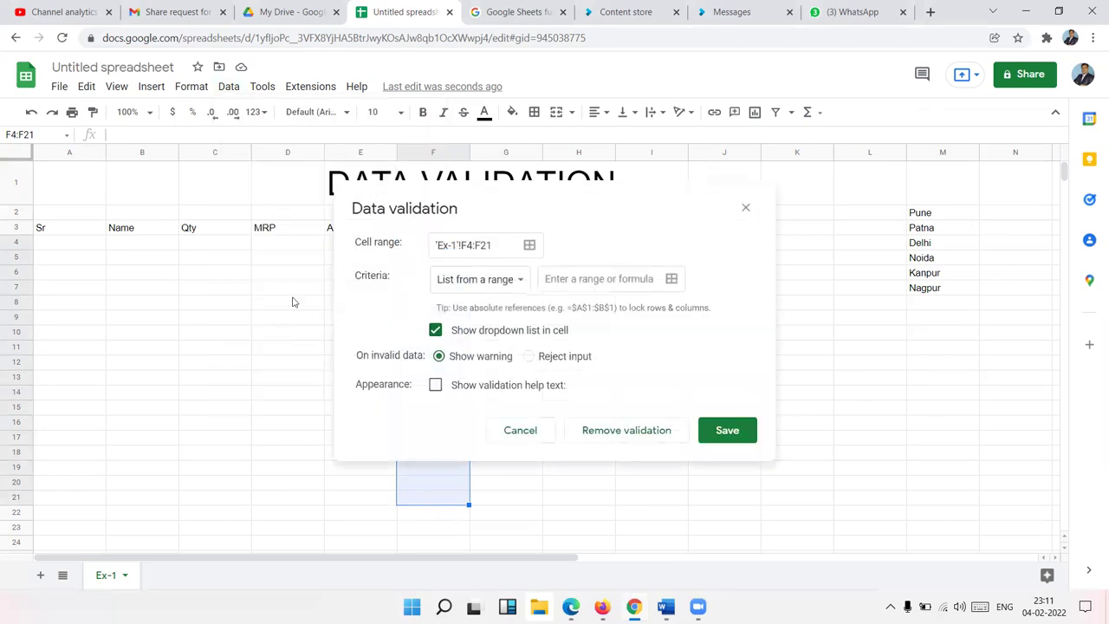
click(468, 281)
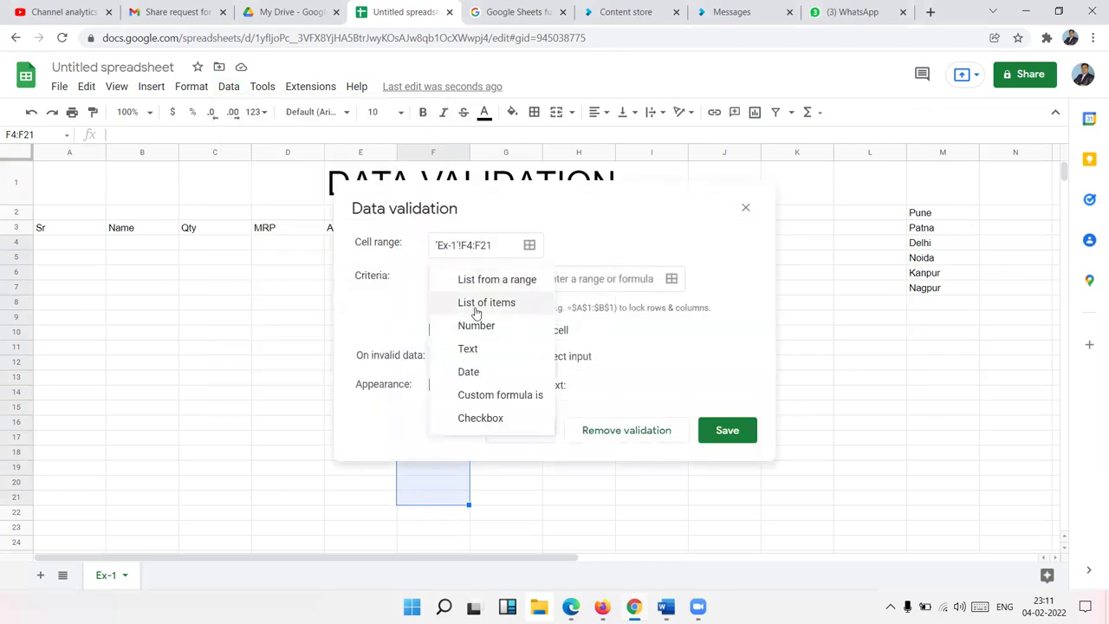
click(478, 281)
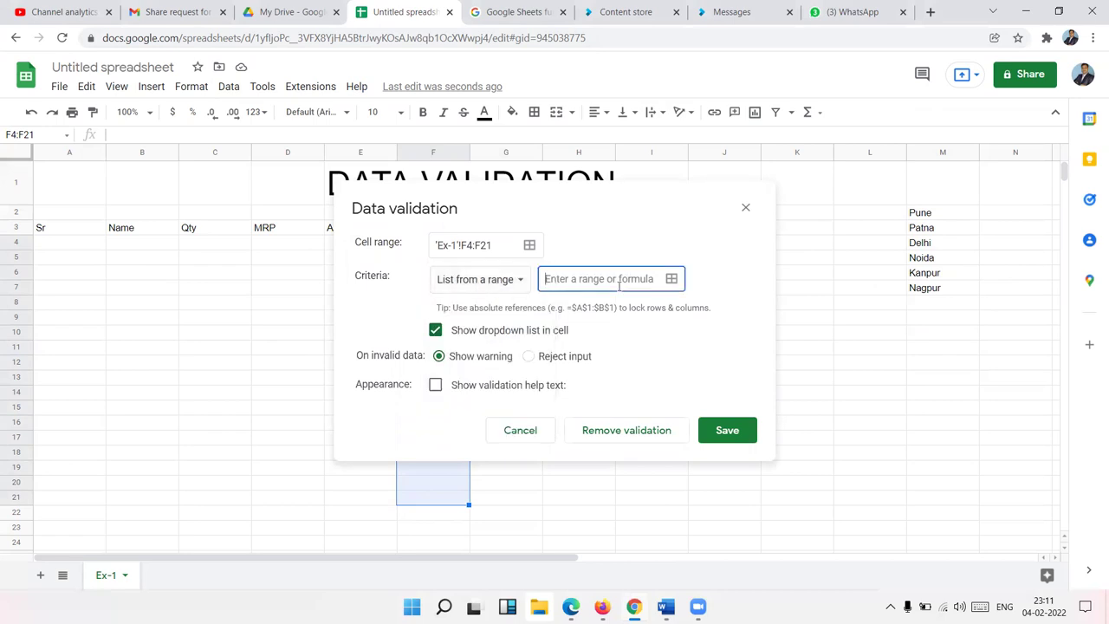
drag(936, 213, 941, 288)
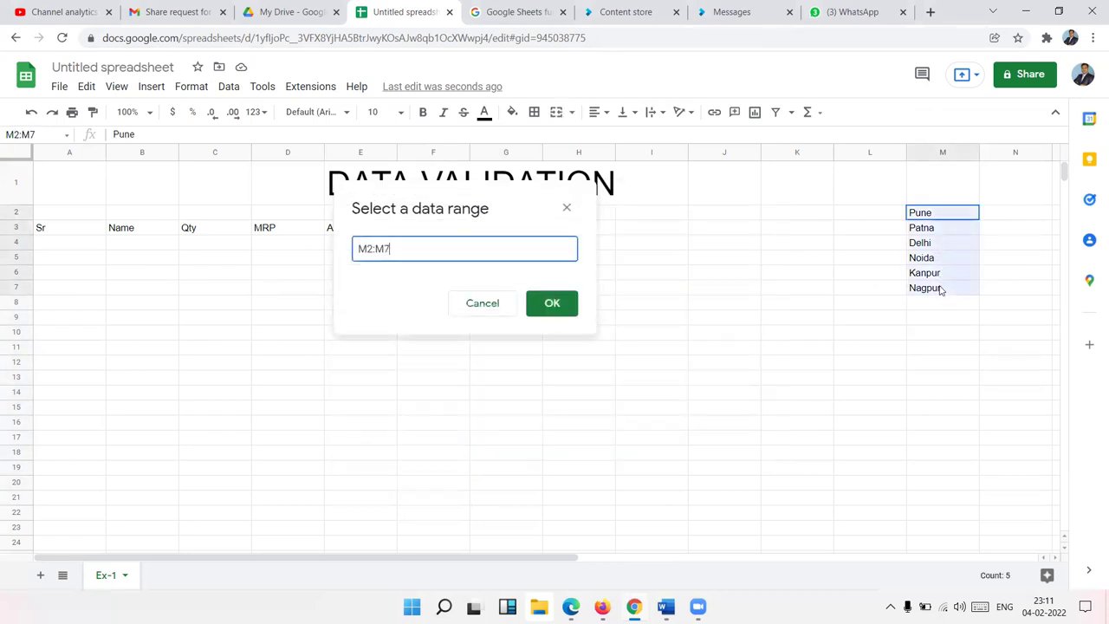
click(547, 304)
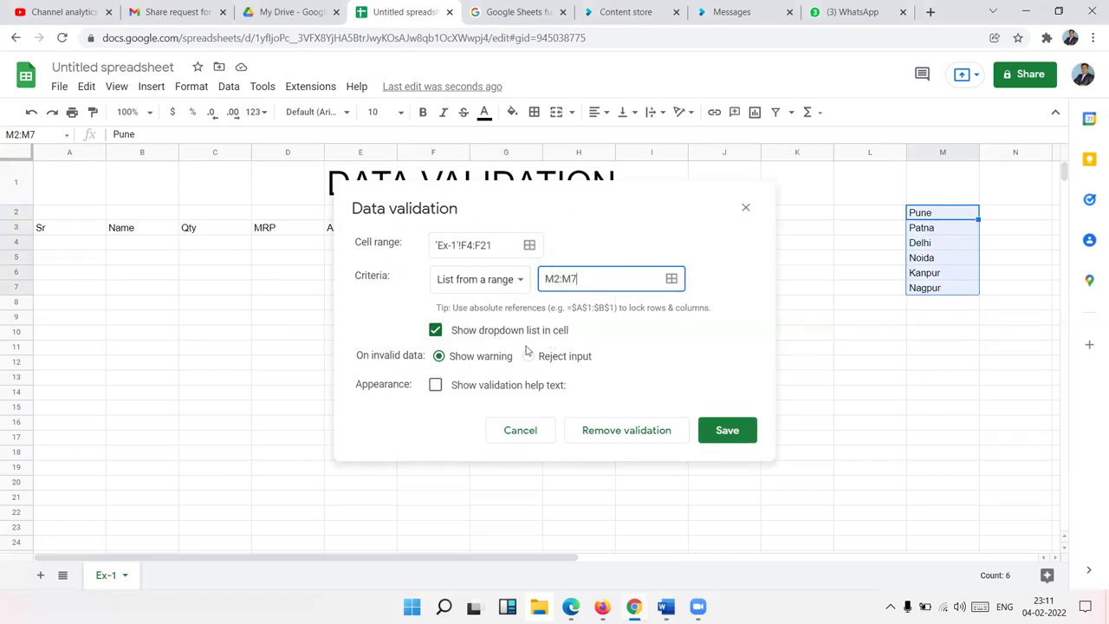
click(545, 364)
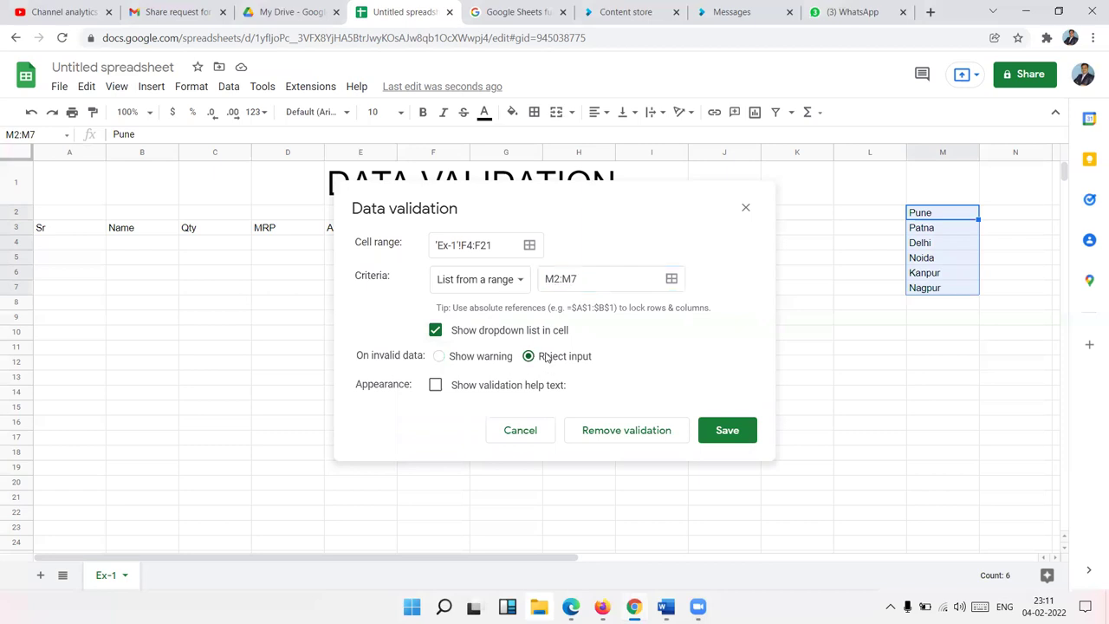
Turn on help text and replace the default with 'Please Select City from List'.
click(436, 386)
click(466, 422)
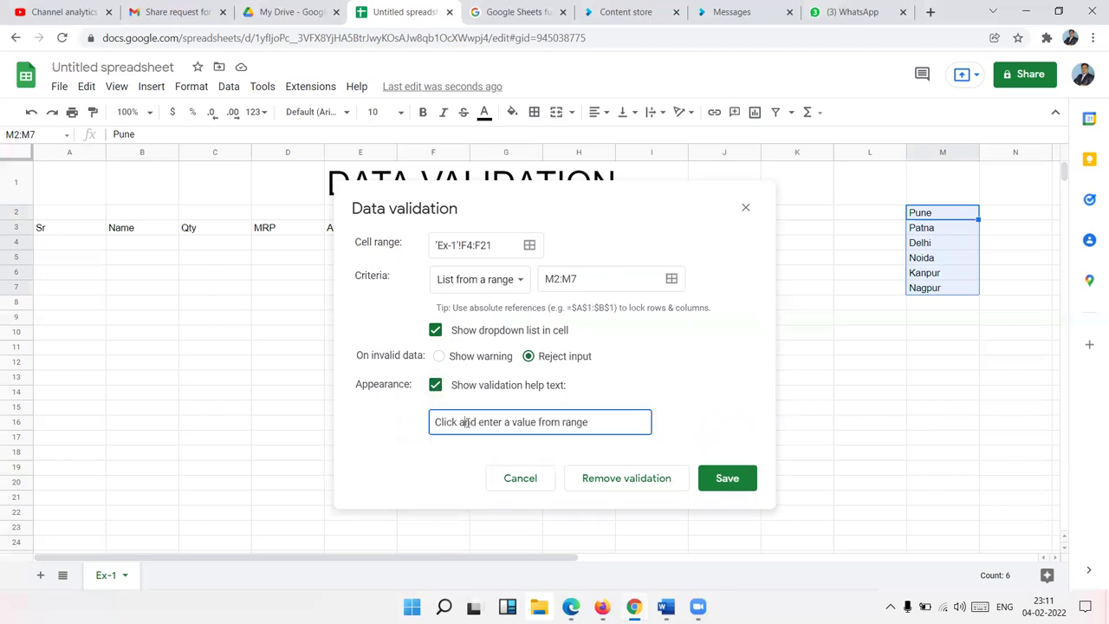
drag(617, 431, 433, 422)
click(445, 422)
double_click(446, 422)
drag(611, 429, 416, 417)
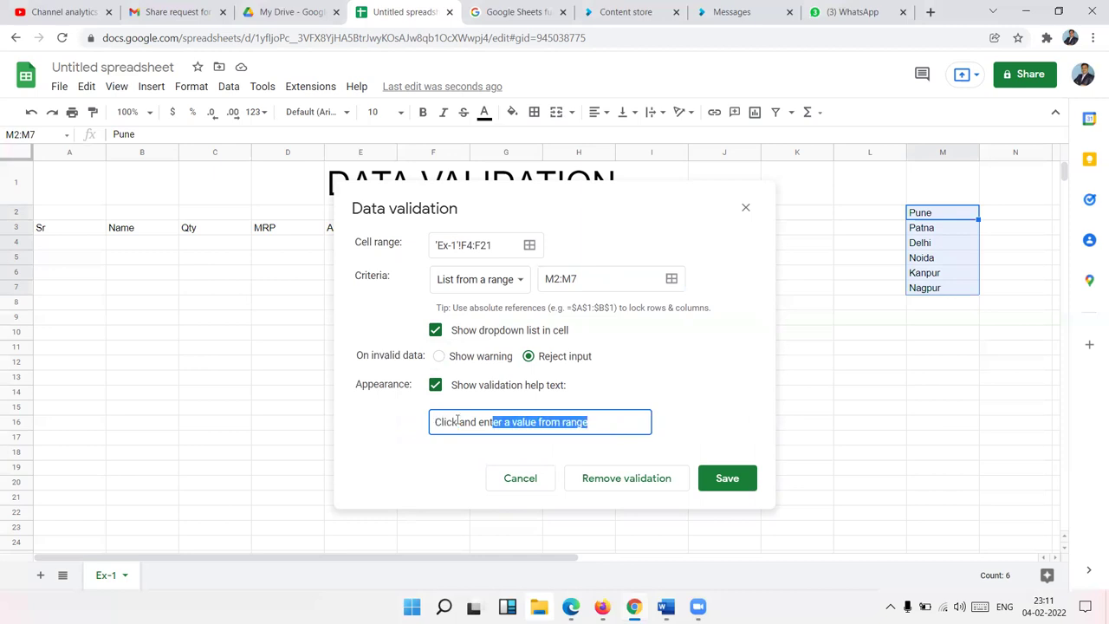
key(BackSpace)
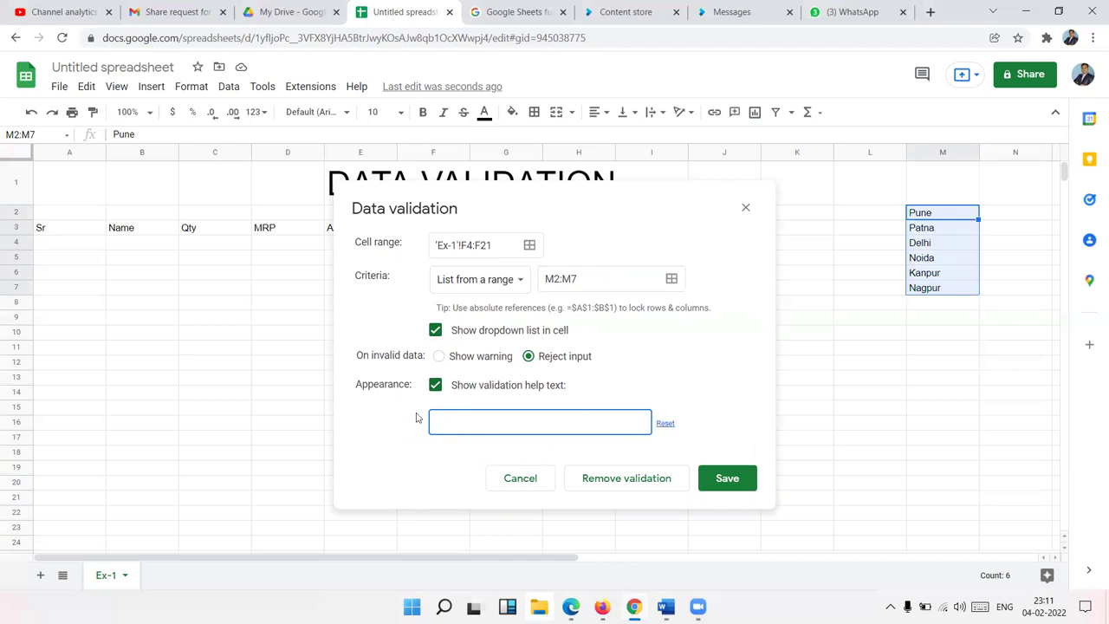
text(Please Sel)
text(ect City from List)
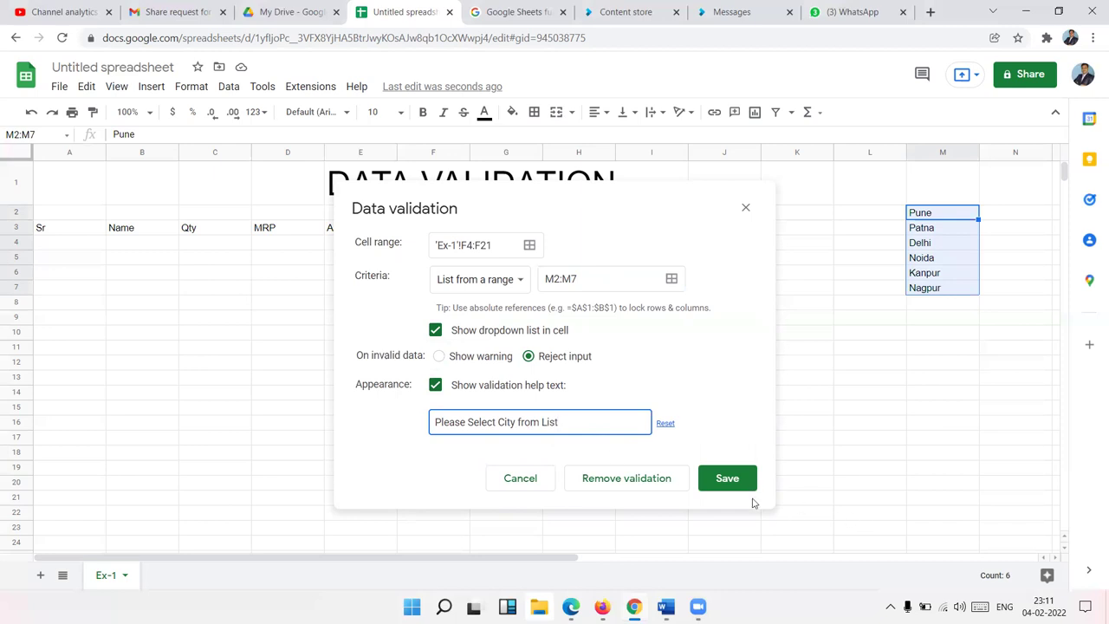
Save the city rule, then pick Pune in F4 and Patna in F5 from the dropdowns.
click(748, 490)
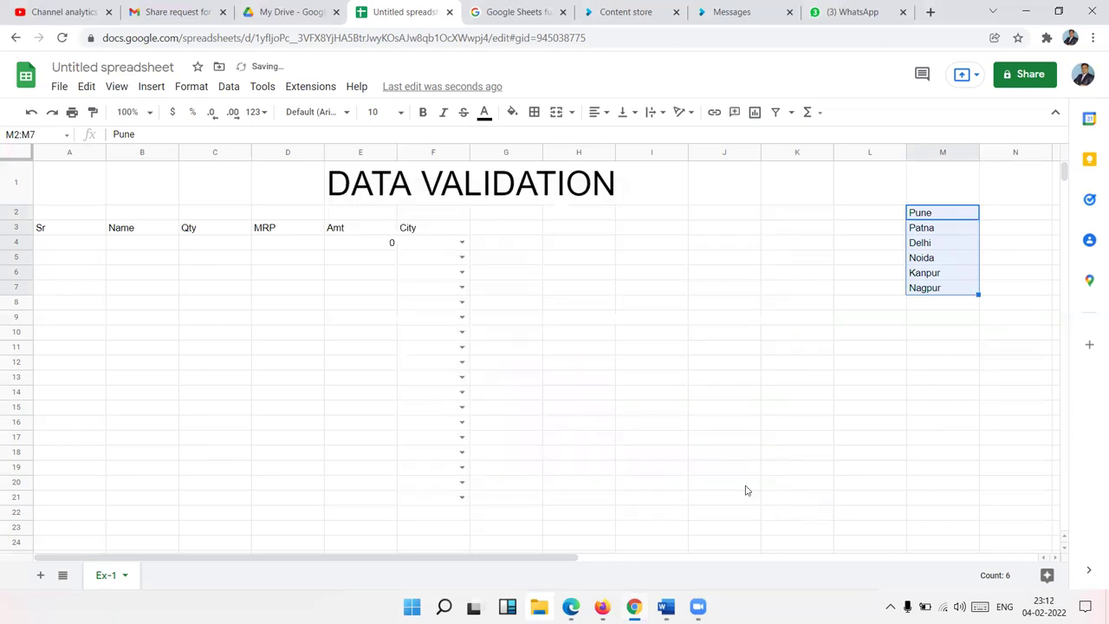
click(578, 307)
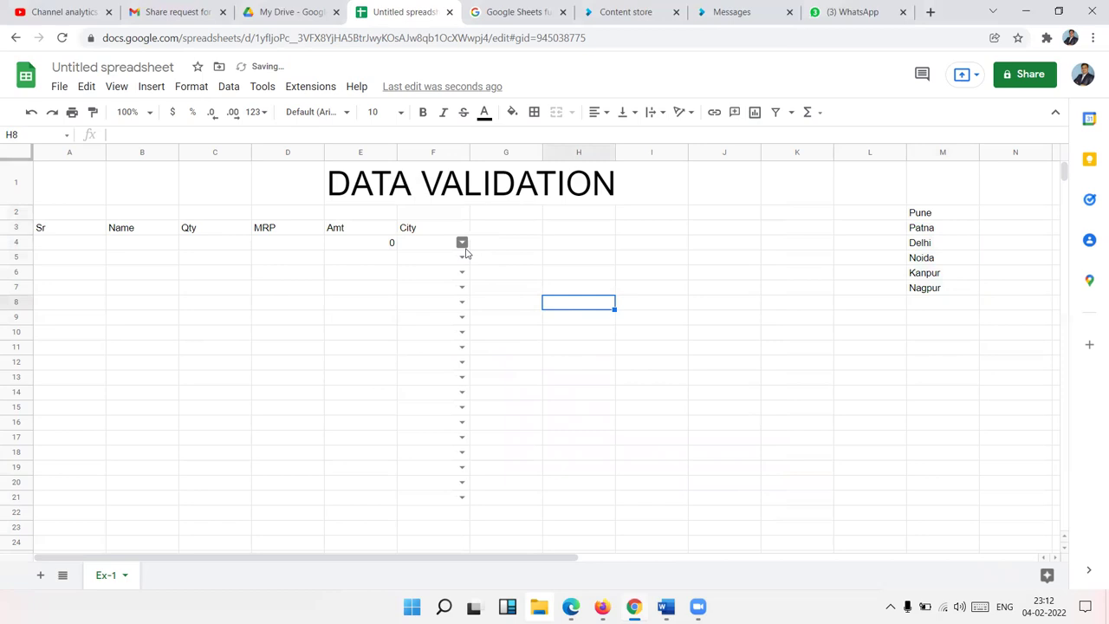
click(462, 243)
click(438, 271)
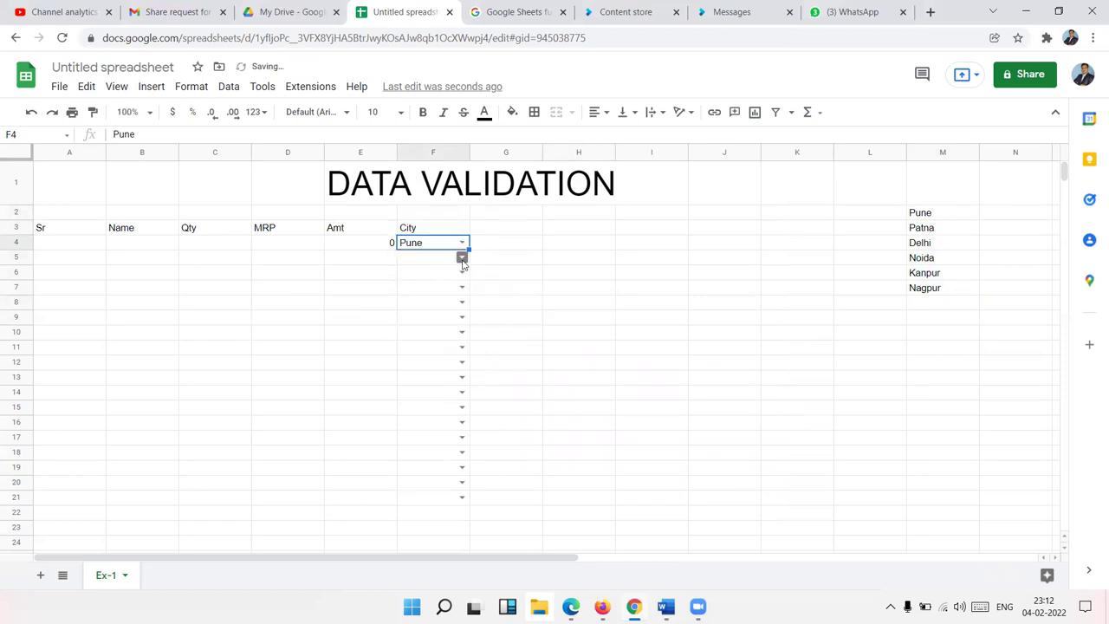
click(461, 258)
click(454, 283)
click(461, 258)
click(450, 295)
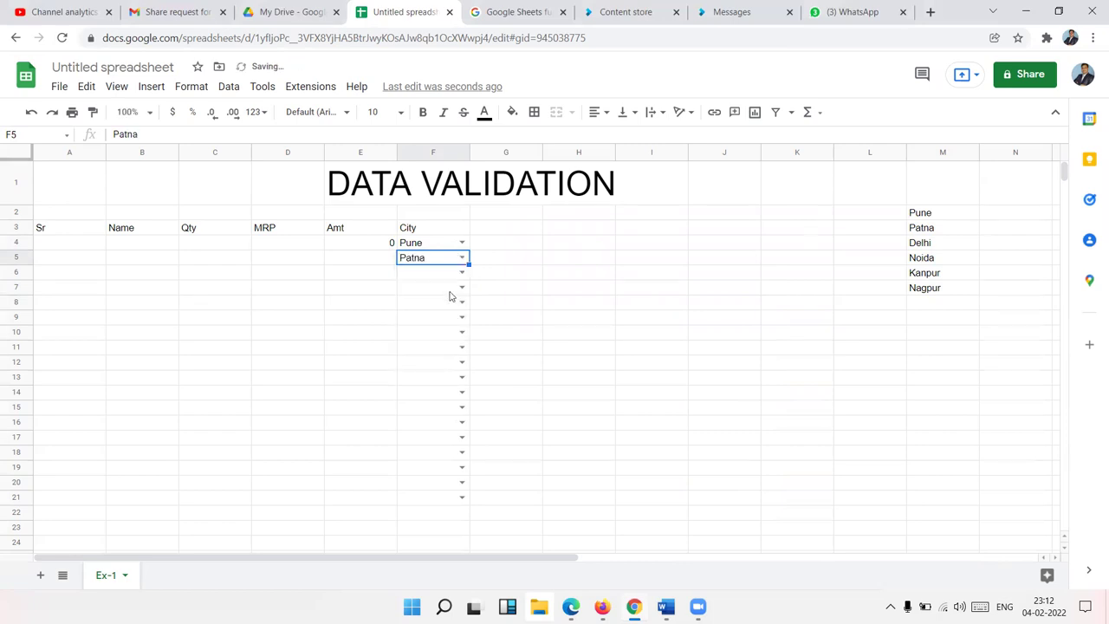
Enter the invalid city 'gvgvfhfg' in F7 and dismiss the rejection error.
click(451, 287)
text(gvgvfhfg)
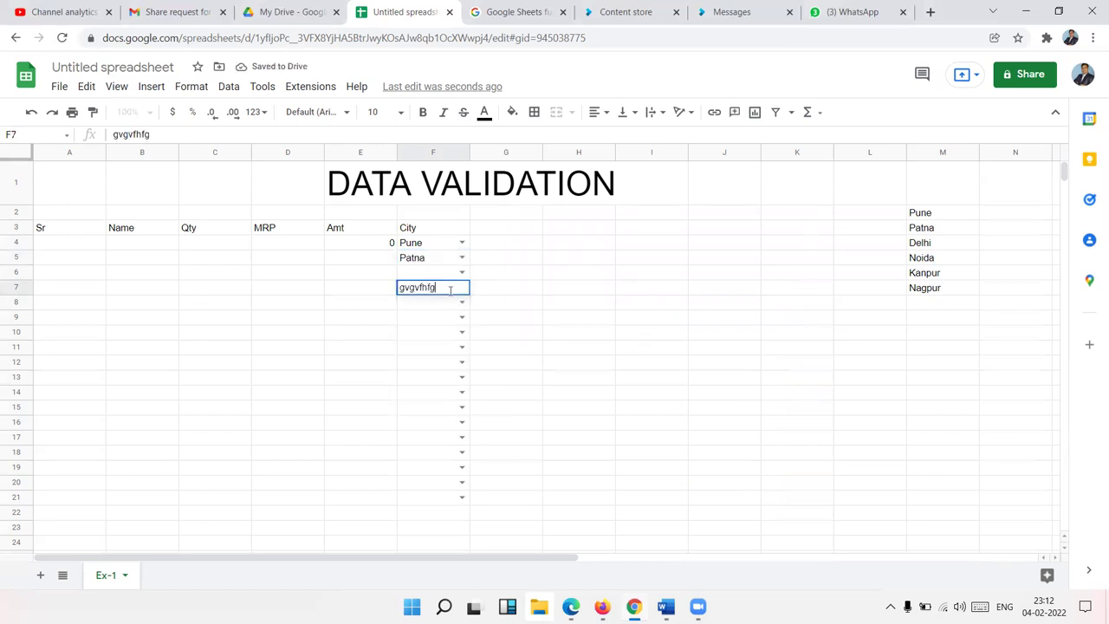
key(Return)
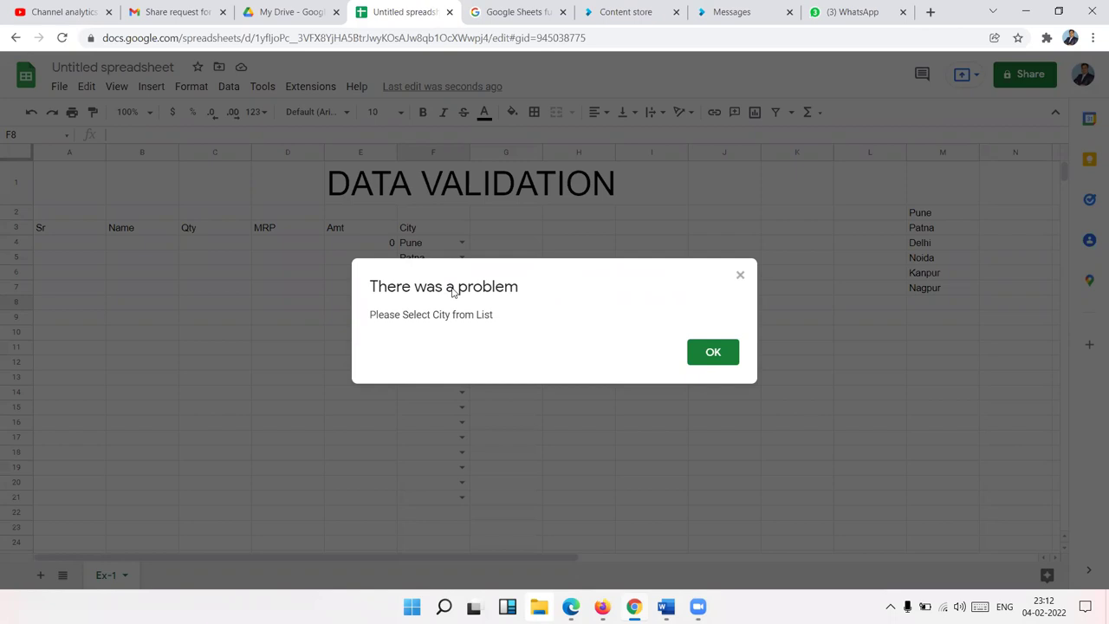
key(Return)
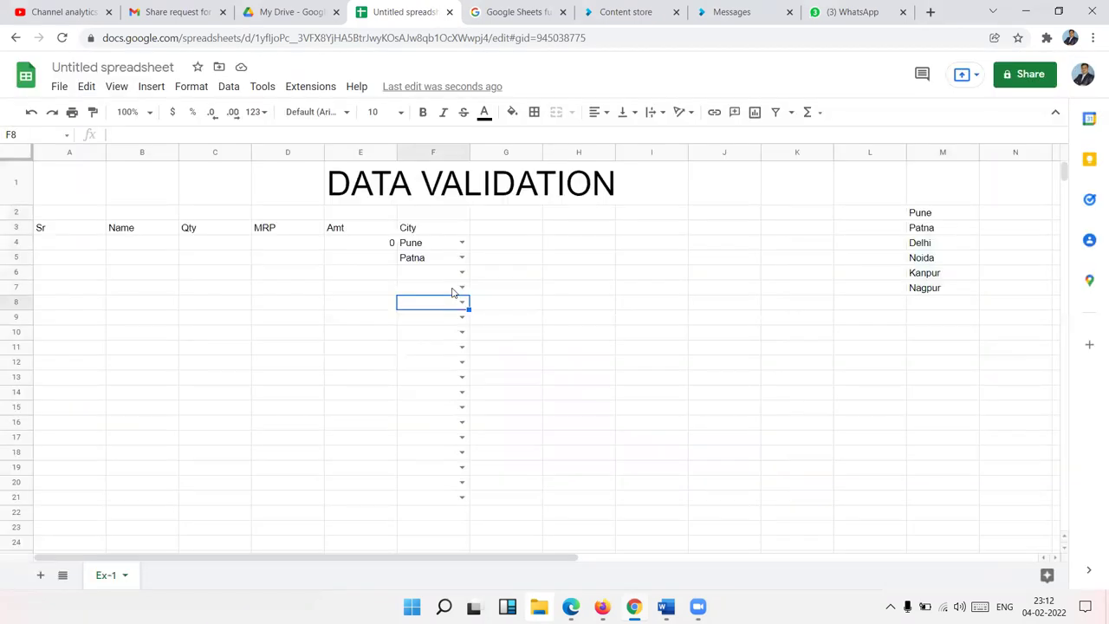
Start the G3 header with the text Product.
click(452, 249)
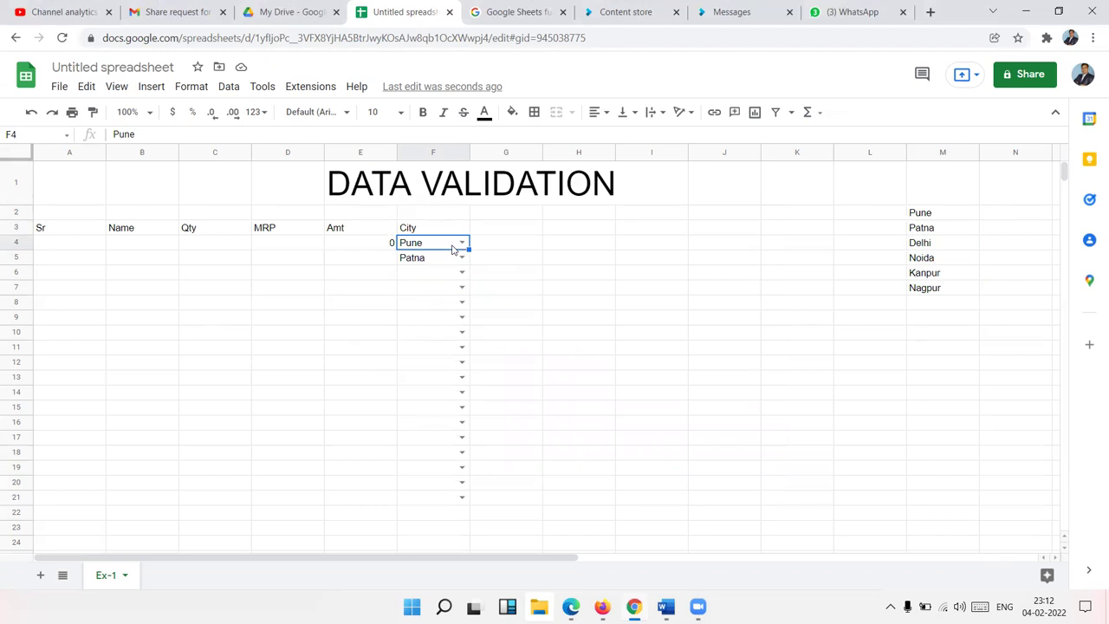
key(Up)
key(Right)
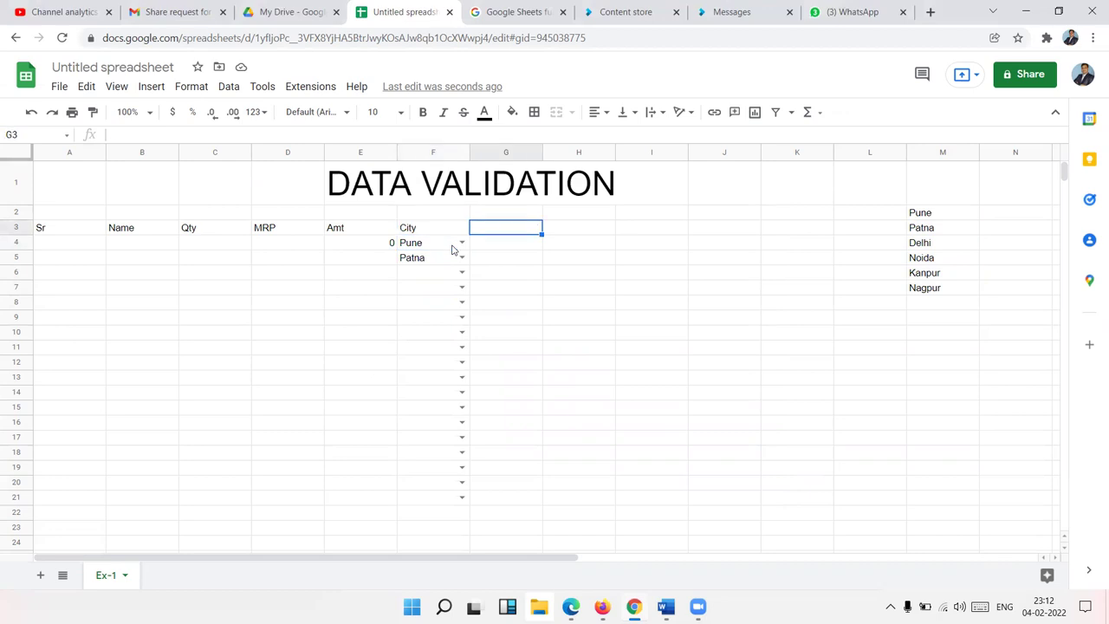
text(Pr)
text(oduct)
Commit the Product header, select the cells below it and open data validation.
key(Return)
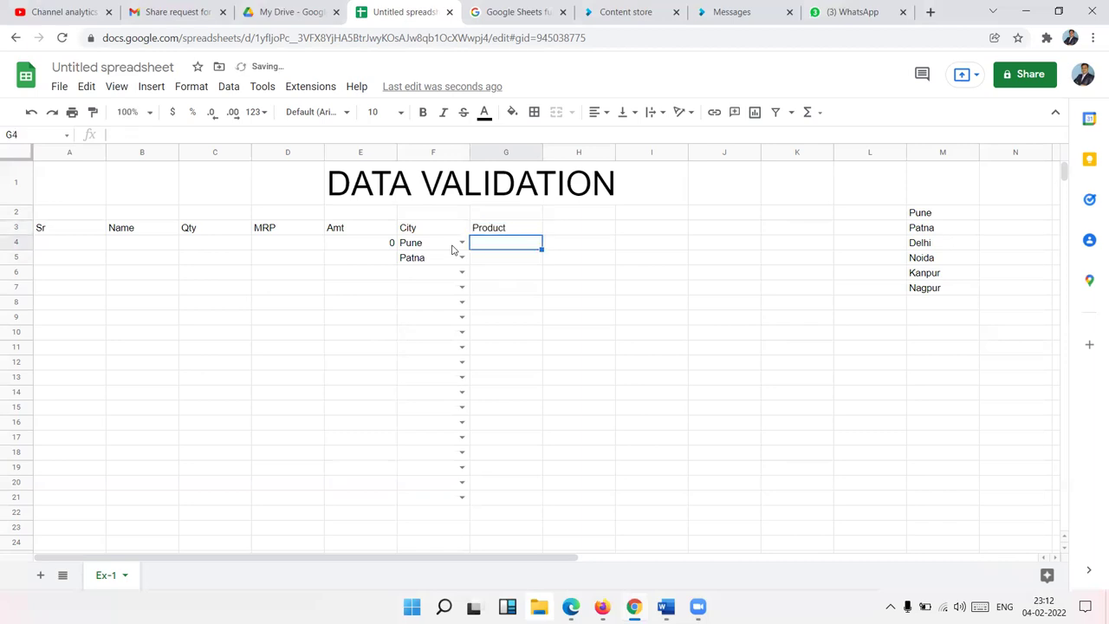
key(shift+Down)
key(shift+Down)
key(shift+Down)
key(shift+Down)
key(shift+Down)
key(shift+Down)
key(shift+Down)
key(shift+Down)
key(shift+Down)
key(shift+Down)
key(shift+Down)
key(shift+Down)
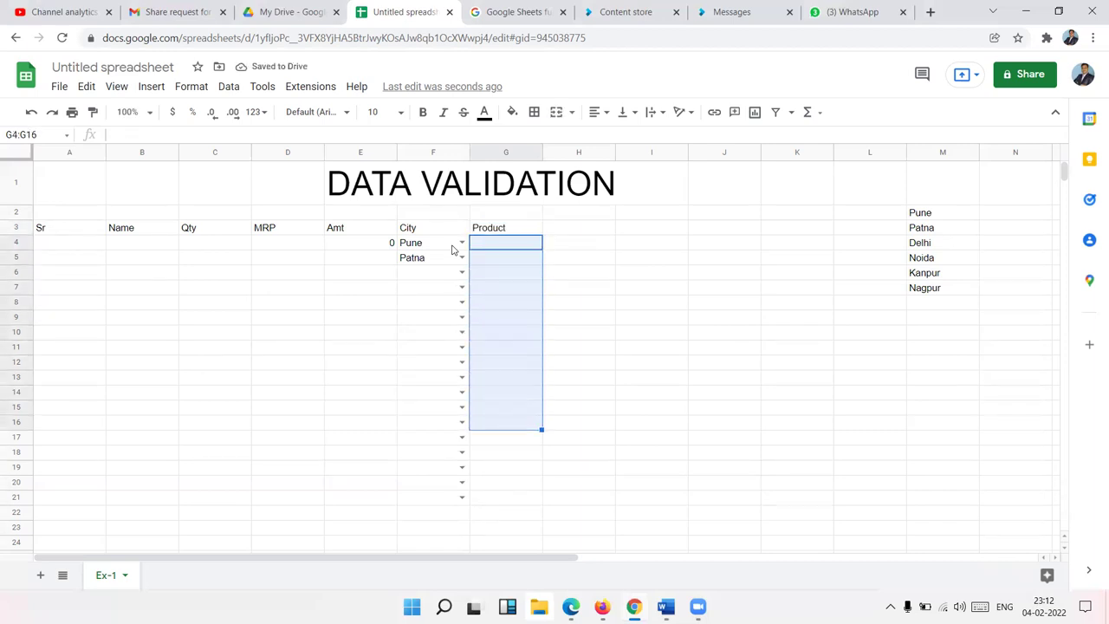
key(shift+Down)
key(shift+Down)
key(shift+Down)
key(shift+Down)
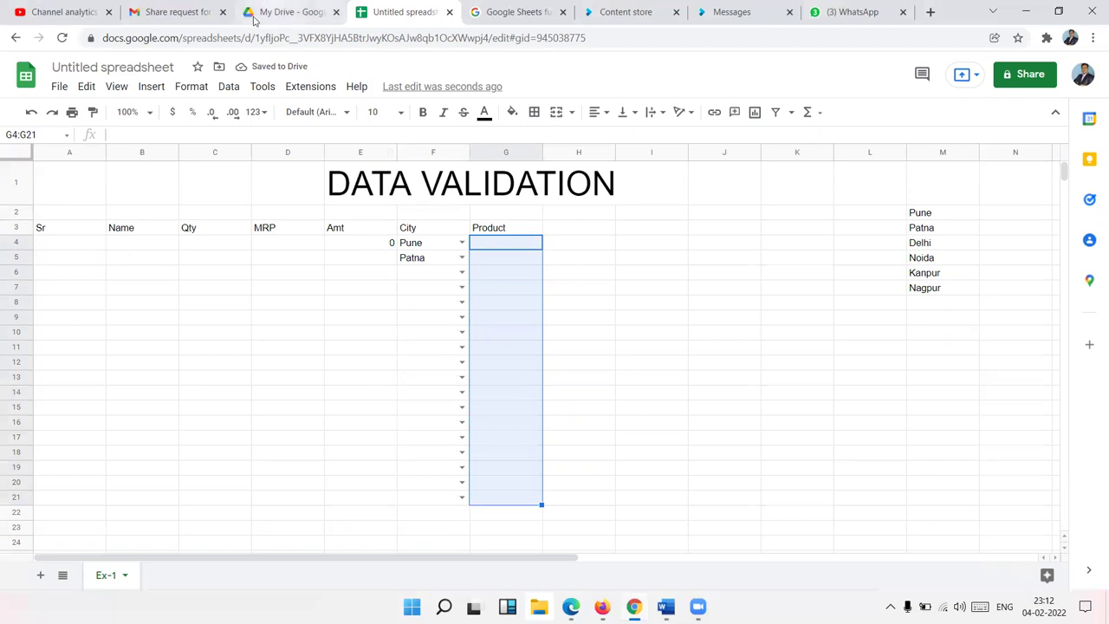
click(259, 86)
mouse_move(230, 91)
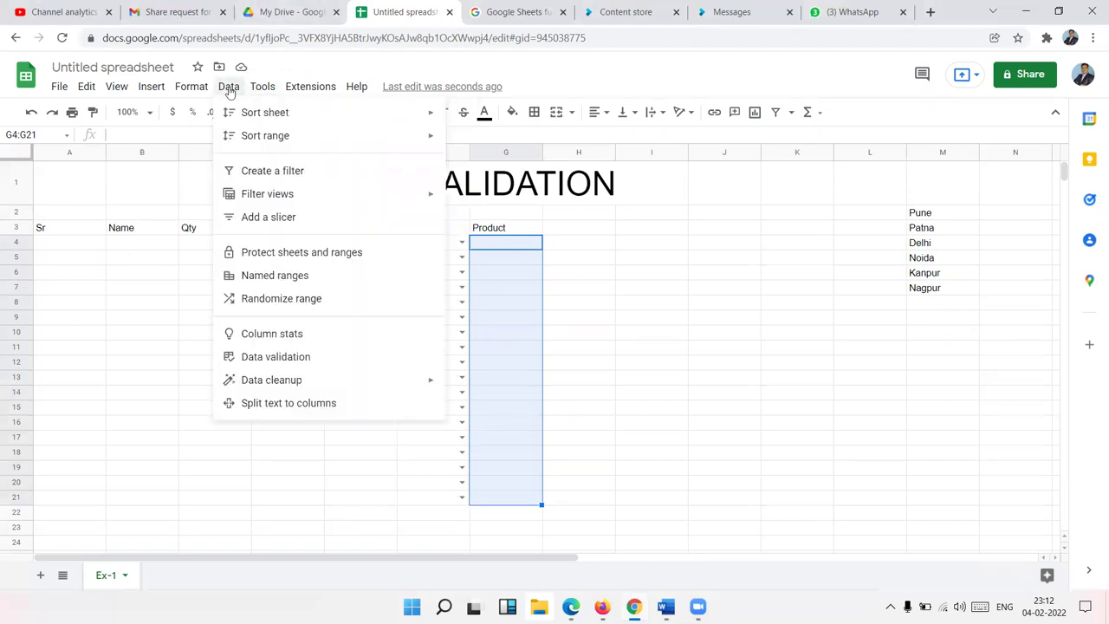
click(256, 364)
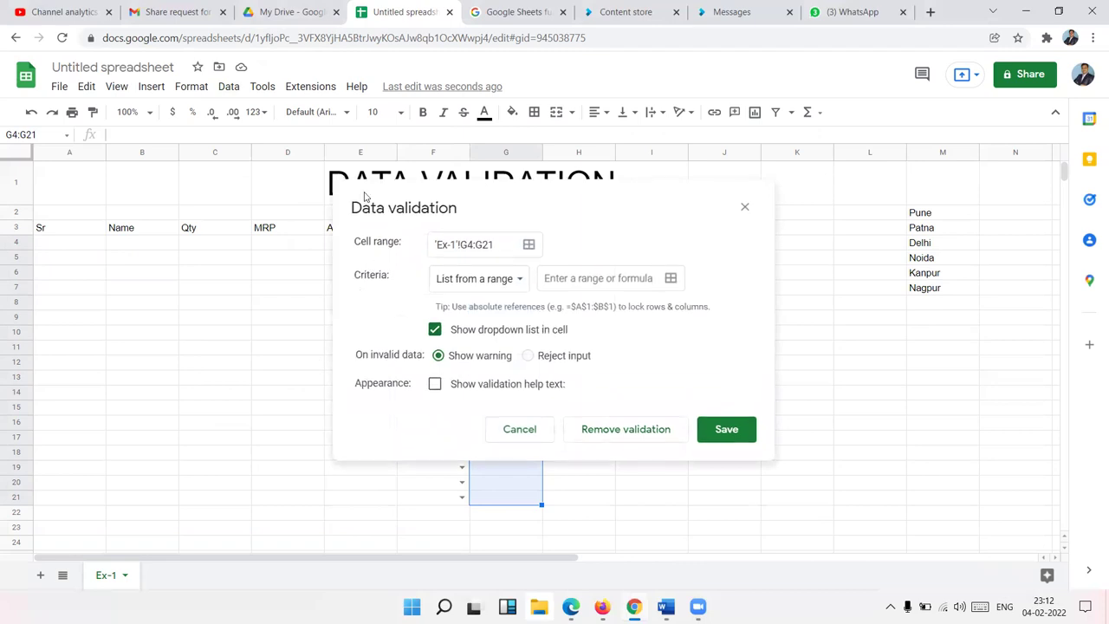
drag(364, 197, 95, 183)
Set the criteria to the item list Excel,VBA,GS,MIS, showing only a warning on invalid entries.
click(194, 264)
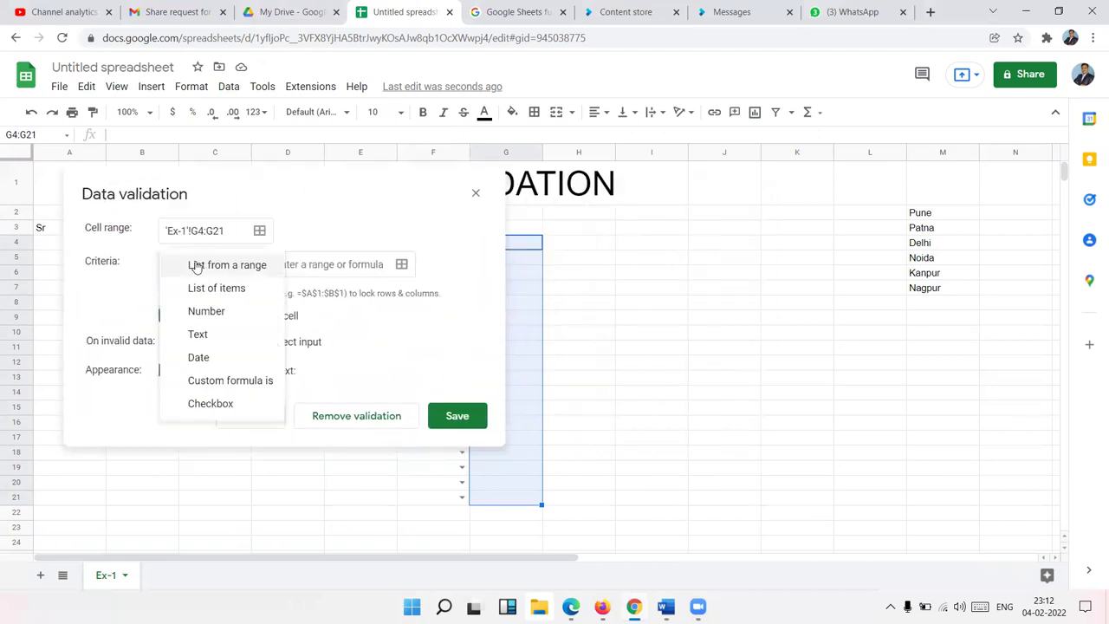
click(207, 287)
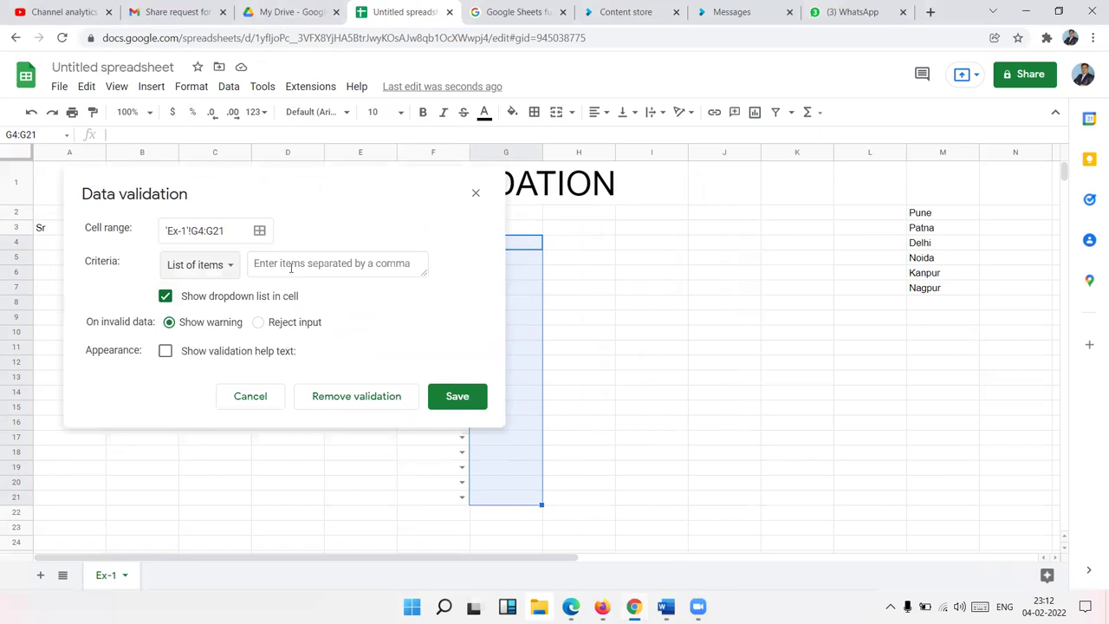
click(291, 267)
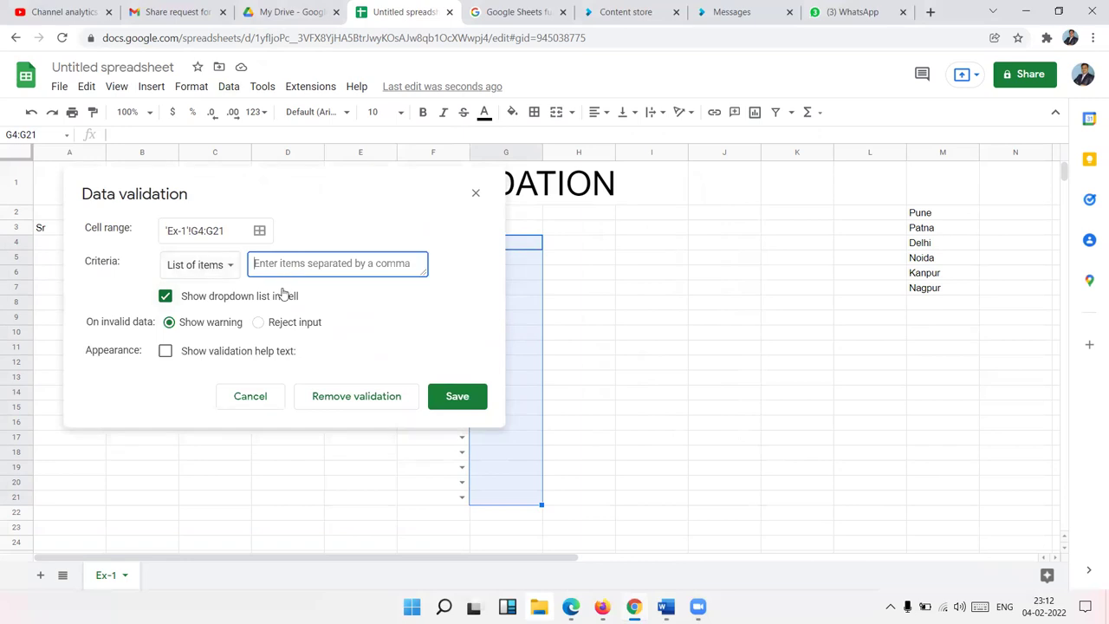
text(Excel,)
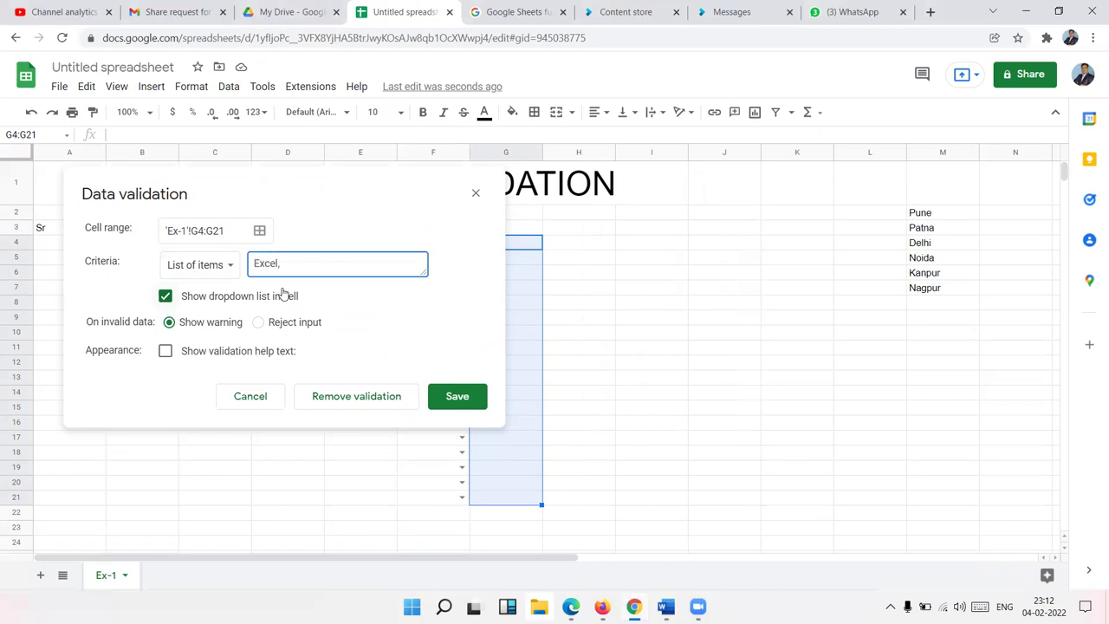
text(VBA,)
text(GS,M)
text(IS)
click(252, 327)
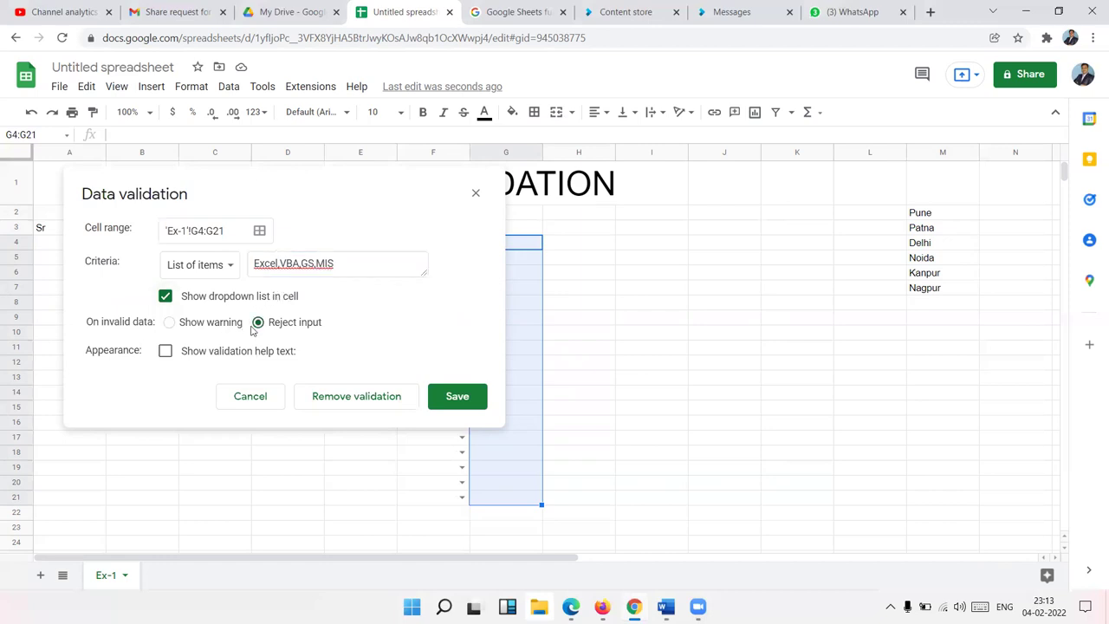
click(229, 324)
Add help text 'This Product Not Show from List Add as a NEW' and save the product rule.
click(252, 356)
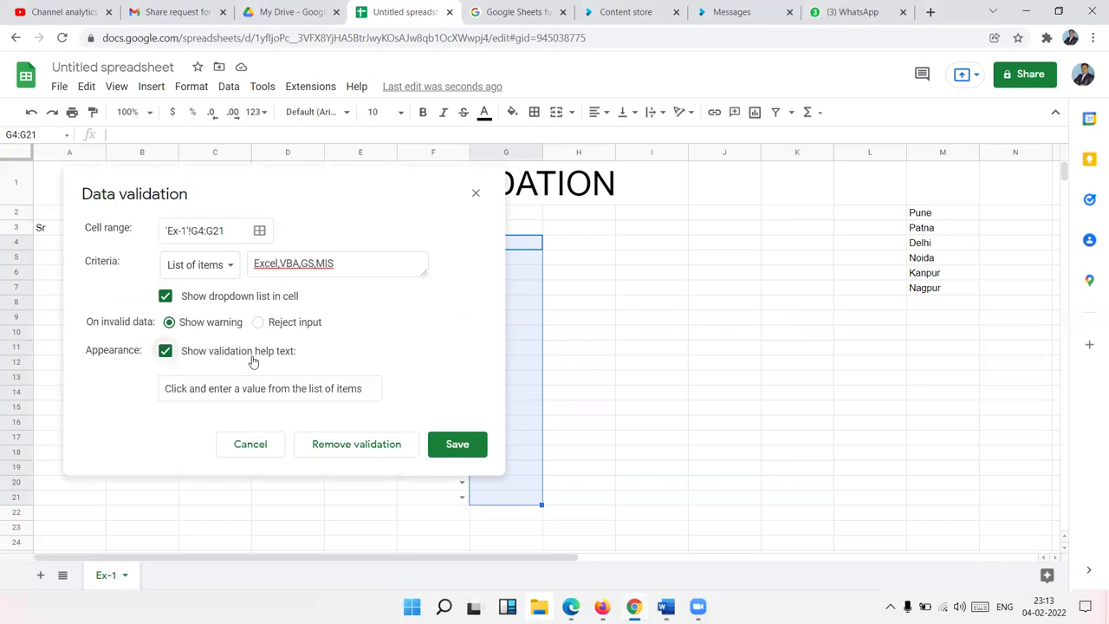
double_click(256, 389)
triple_click(262, 391)
key(BackSpace)
text(This Product Not Show from)
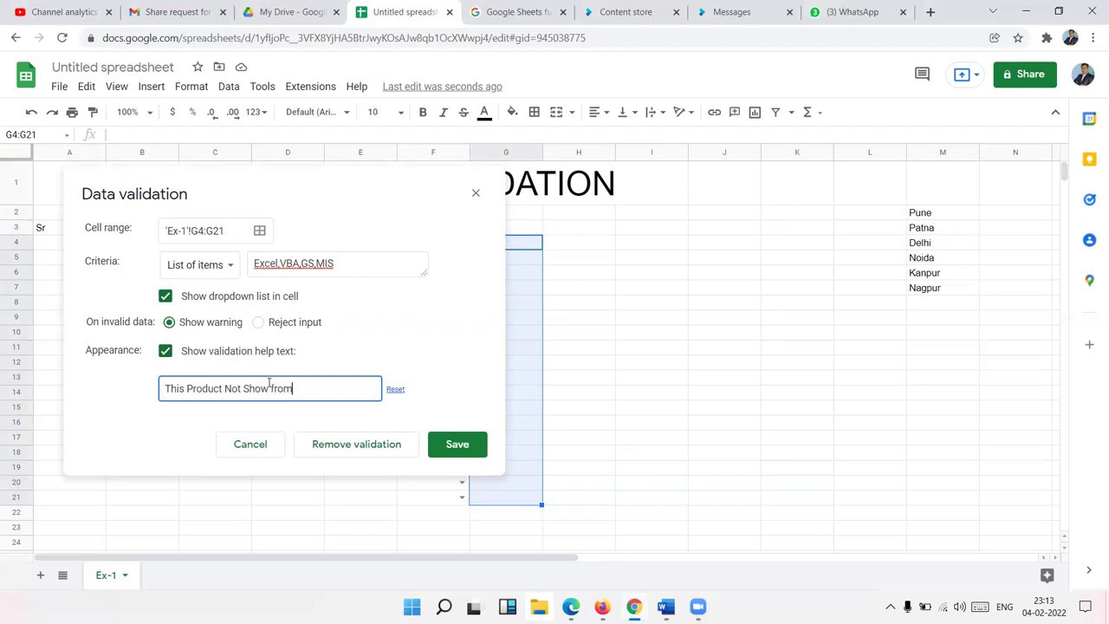
text( List )
text(Add )
text(Ne)
key(BackSpace)
key(BackSpace)
text(as a NEW)
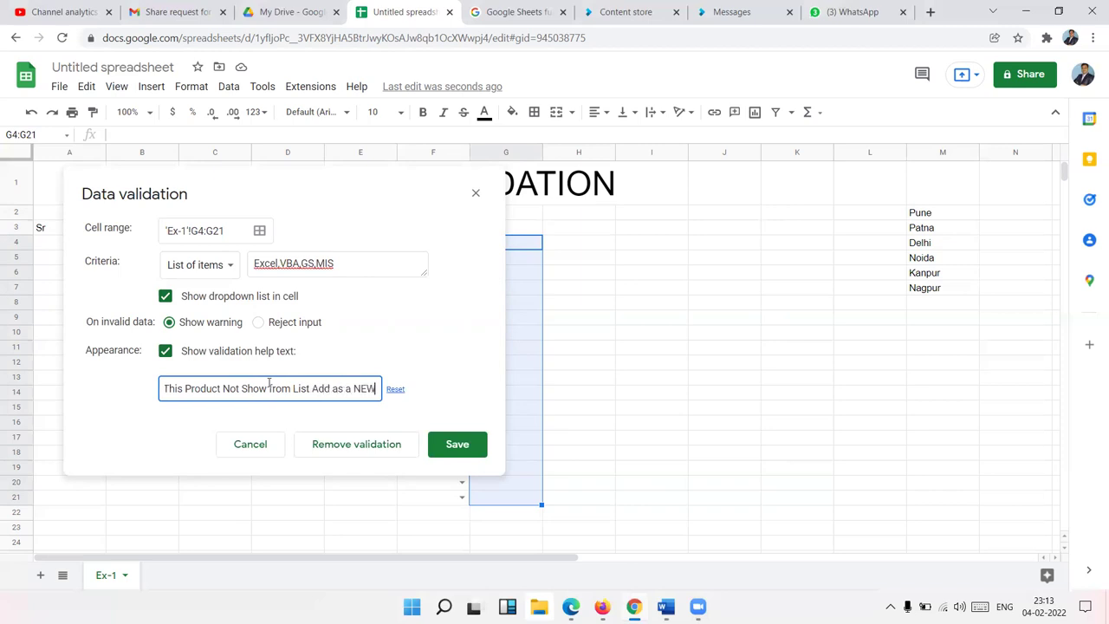
click(448, 444)
Choose VBA in G4 from the dropdown and enter Power BI in G5.
click(572, 290)
click(536, 244)
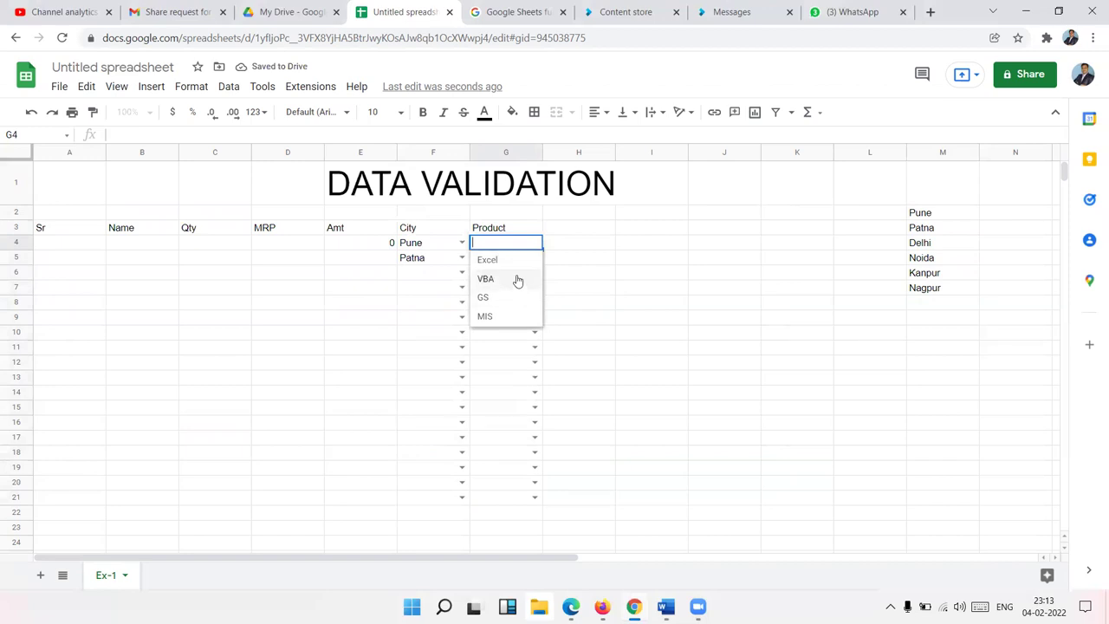
click(517, 281)
click(517, 264)
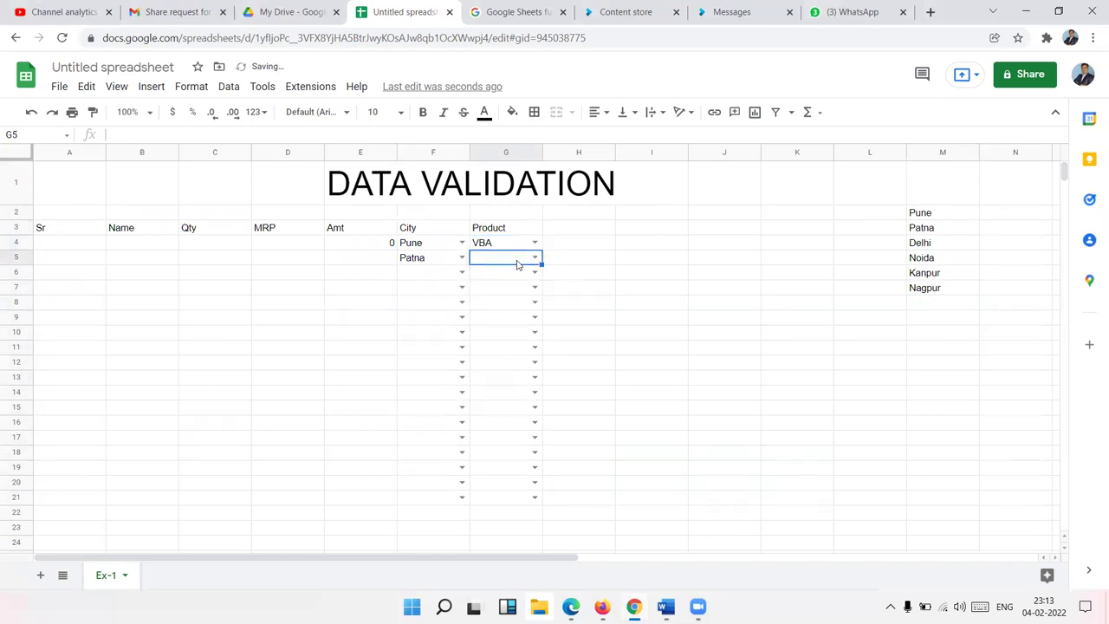
text(Power BI)
key(Return)
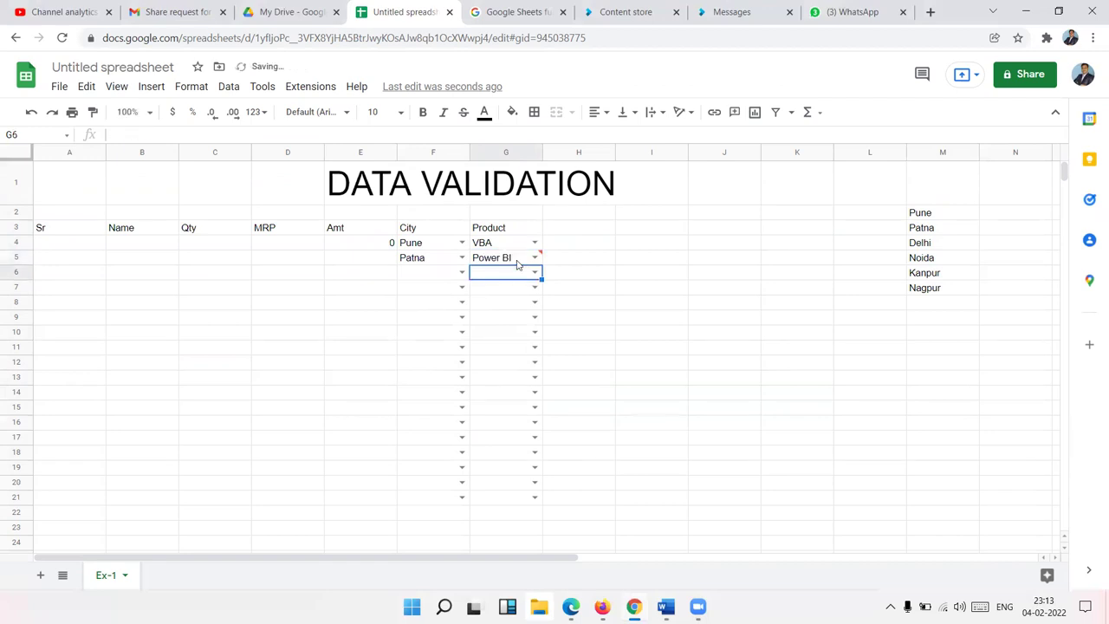
Inspect G5's invalid-entry warning and leave Power BI in place.
mouse_move(539, 258)
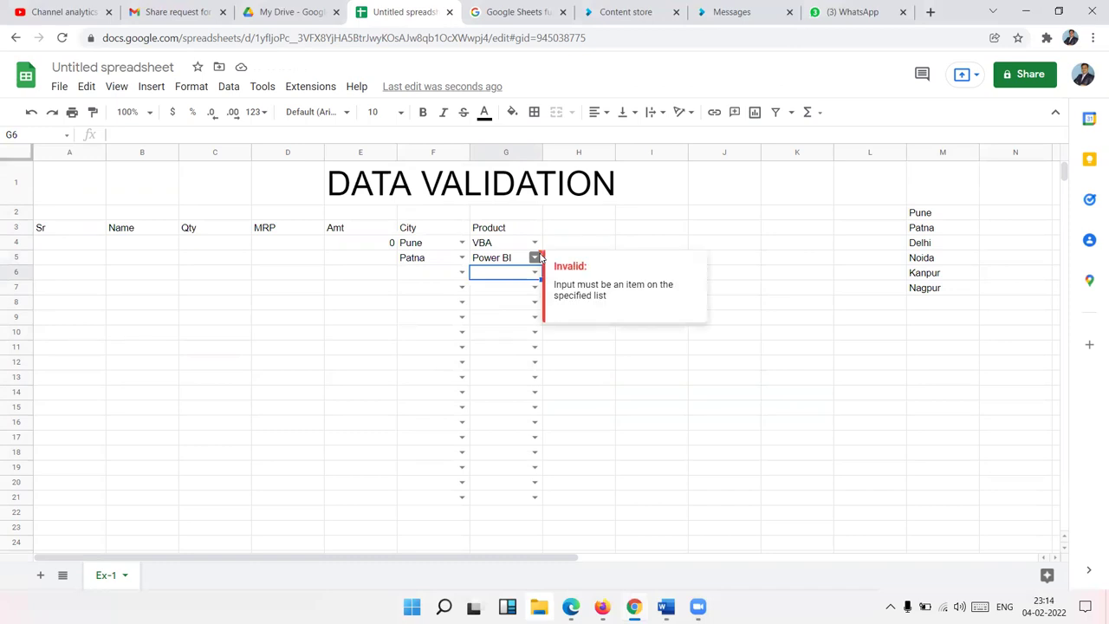
click(520, 258)
double_click(535, 256)
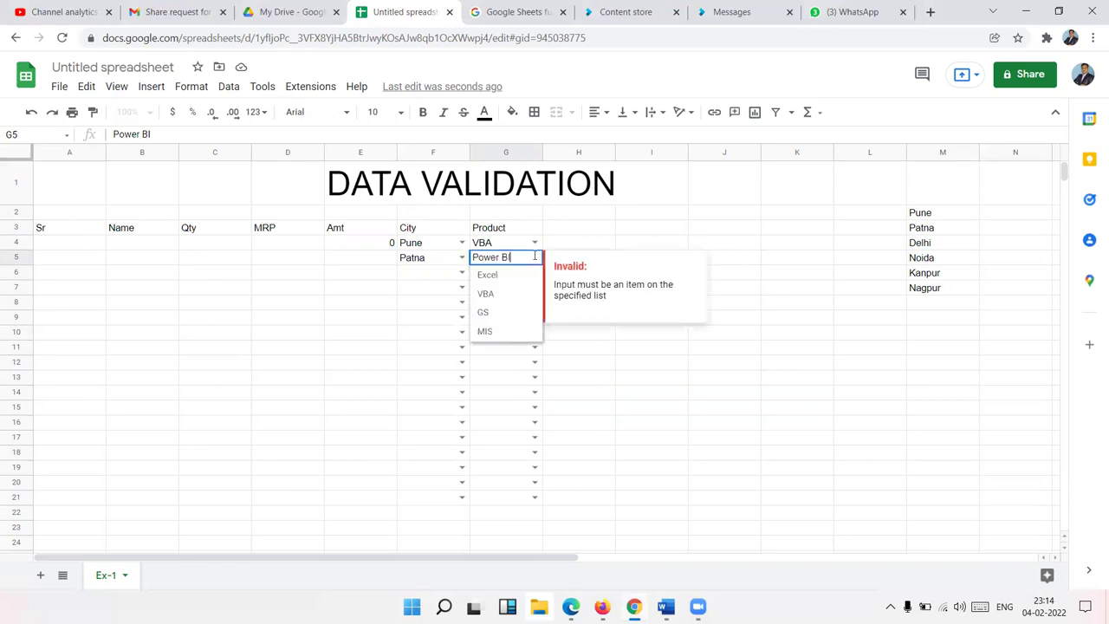
click(444, 266)
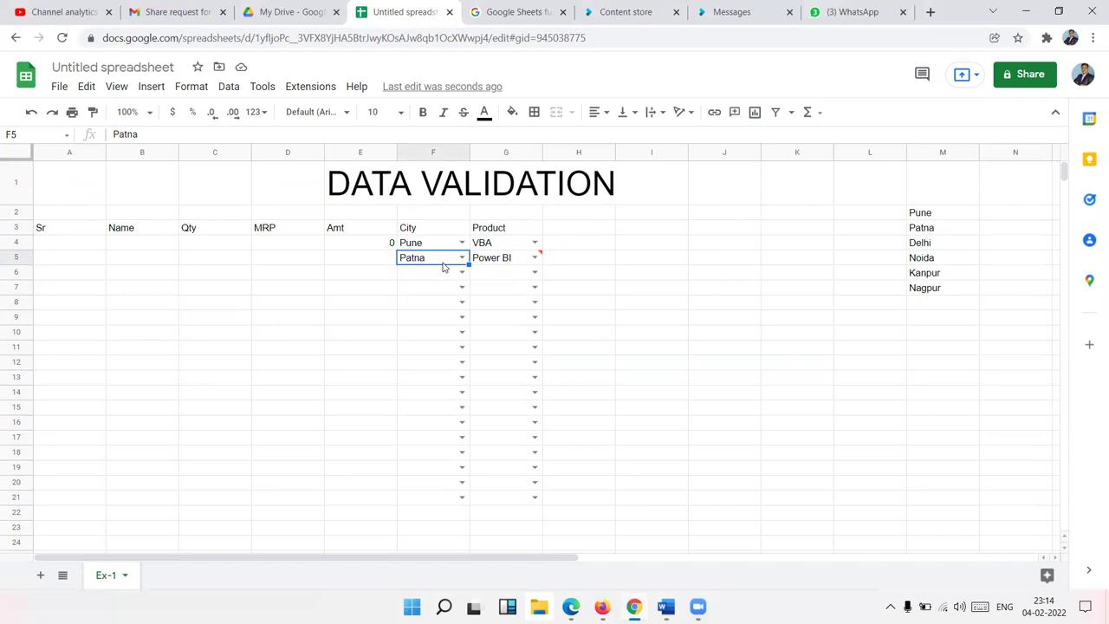
Open data validation for the Name cells in column B, then close it without saving.
drag(225, 245, 198, 404)
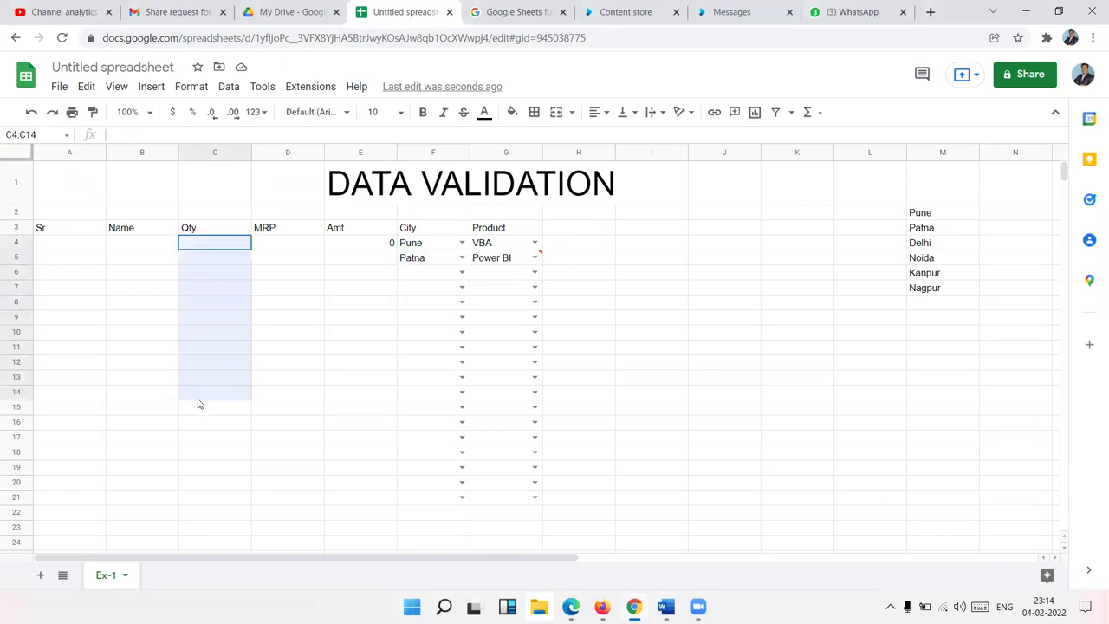
click(321, 332)
mouse_move(141, 245)
mouse_down()
mouse_move(126, 405)
mouse_move(138, 442)
mouse_up()
click(230, 88)
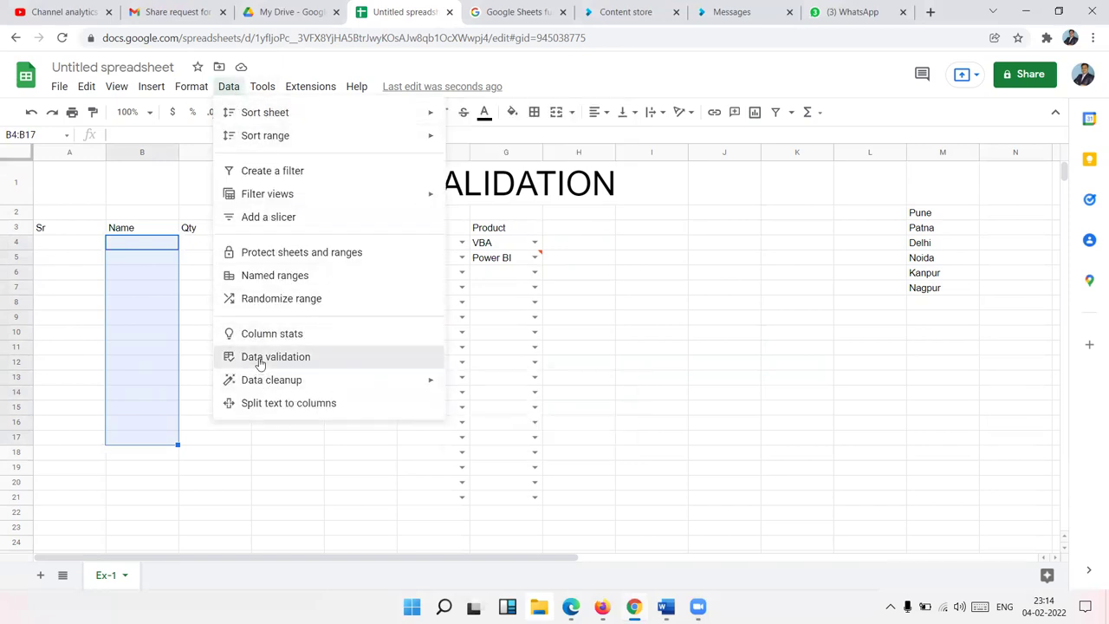
click(260, 364)
click(494, 280)
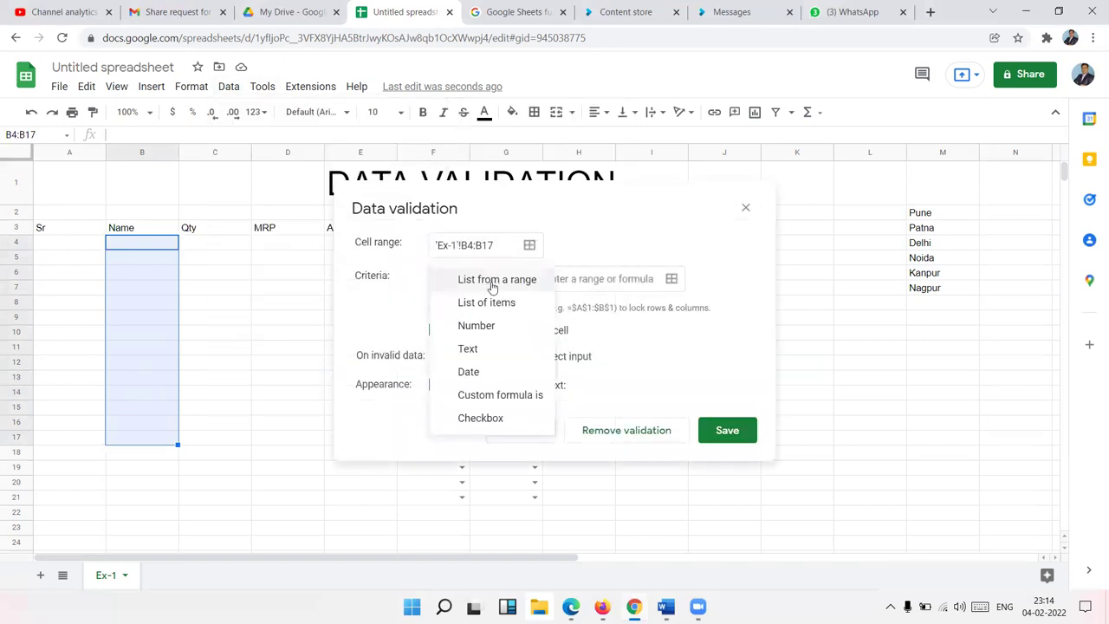
click(750, 205)
Restrict Qty cells C4:C16 to numbers between 50 and 80, rejecting invalid input.
drag(242, 242, 225, 425)
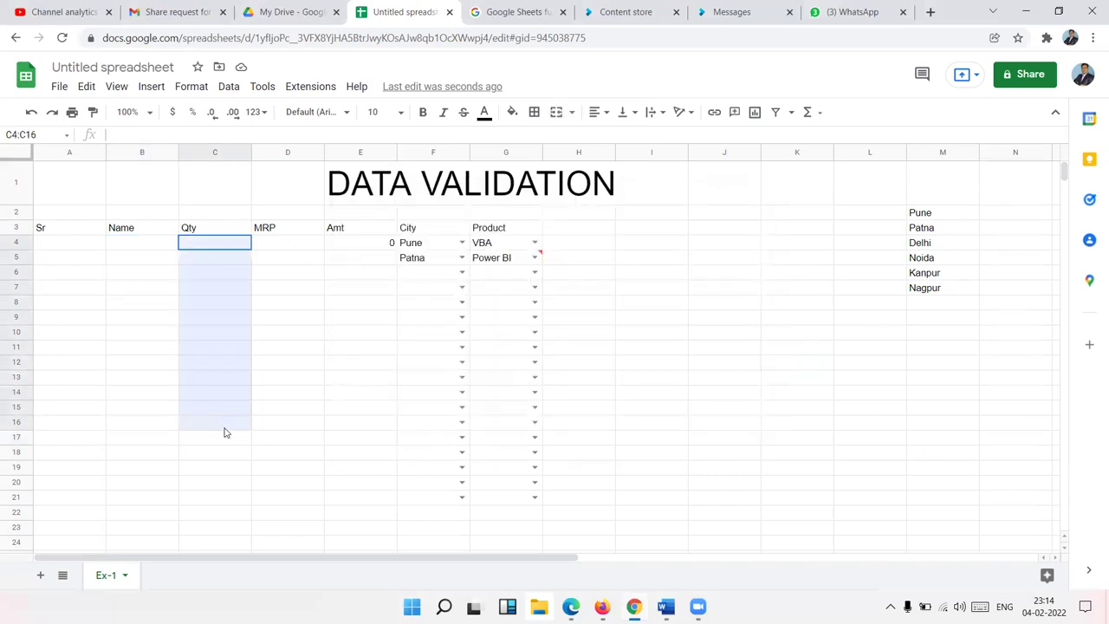
click(230, 90)
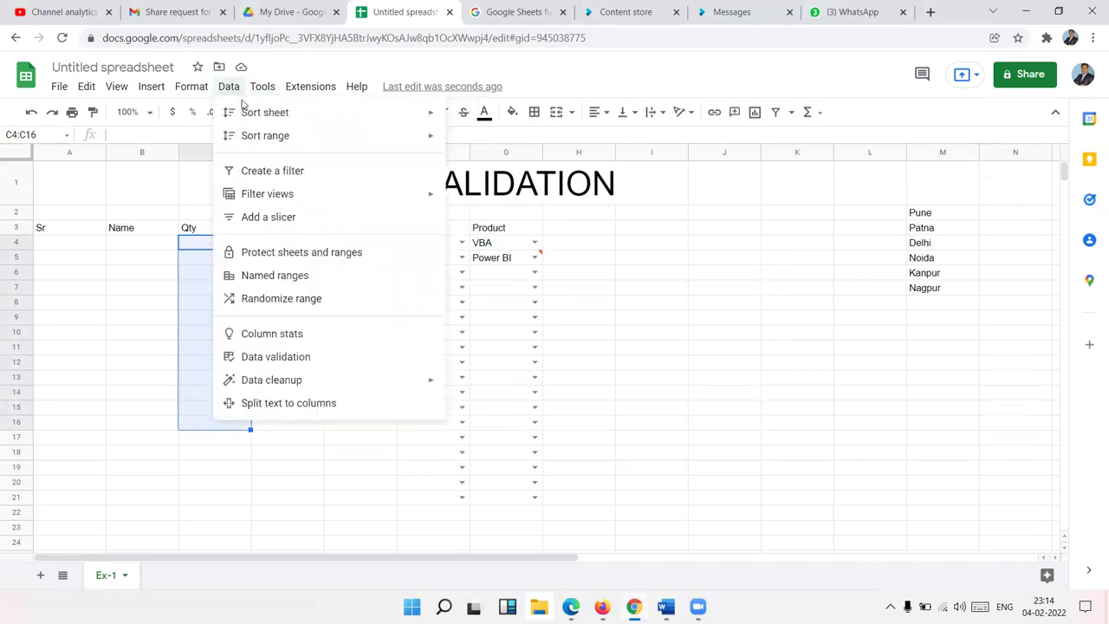
click(270, 358)
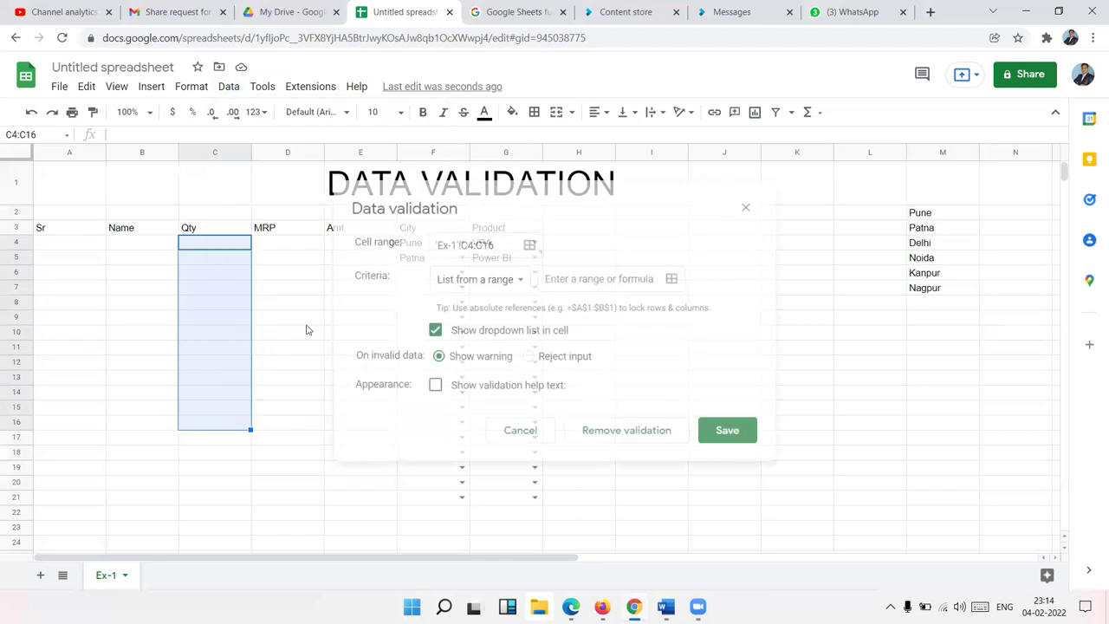
click(463, 286)
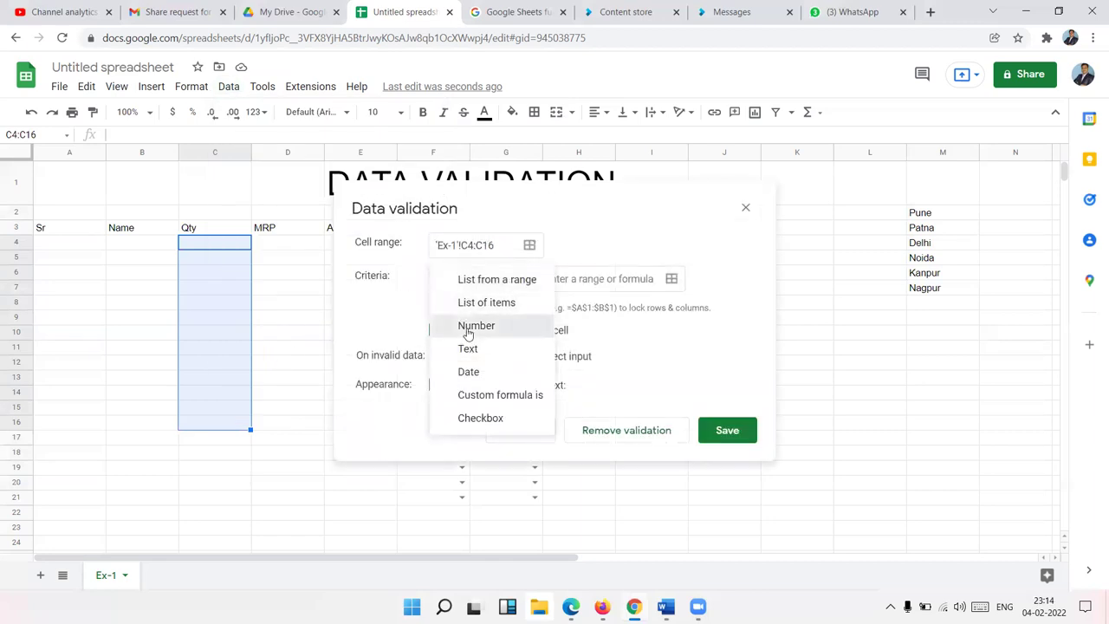
click(468, 330)
click(544, 291)
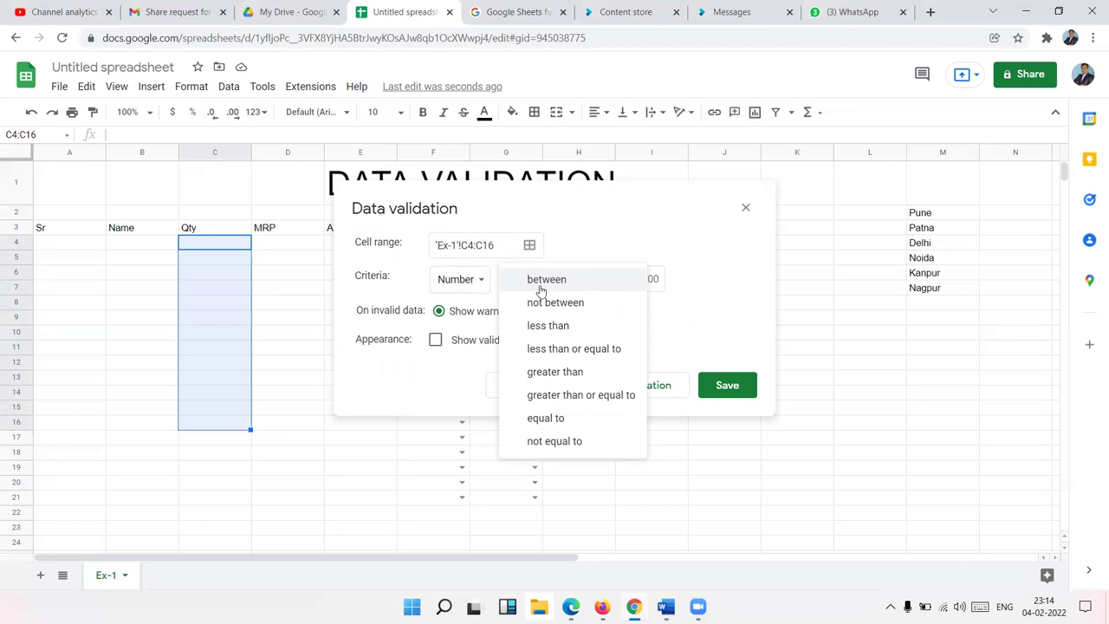
click(602, 246)
click(591, 278)
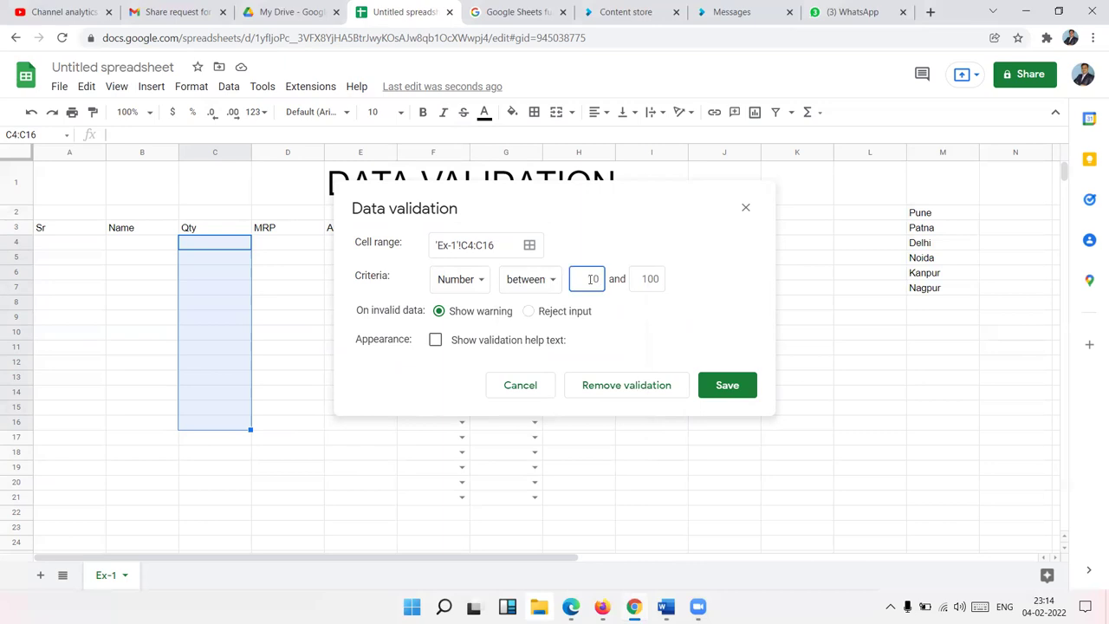
text(50)
click(642, 278)
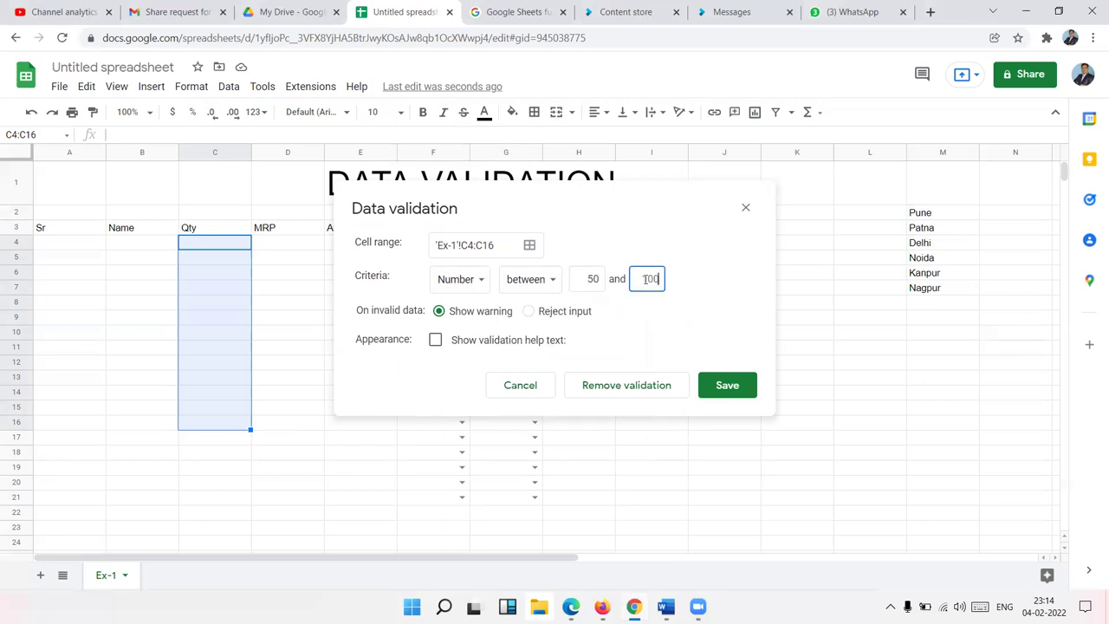
text(80)
click(585, 316)
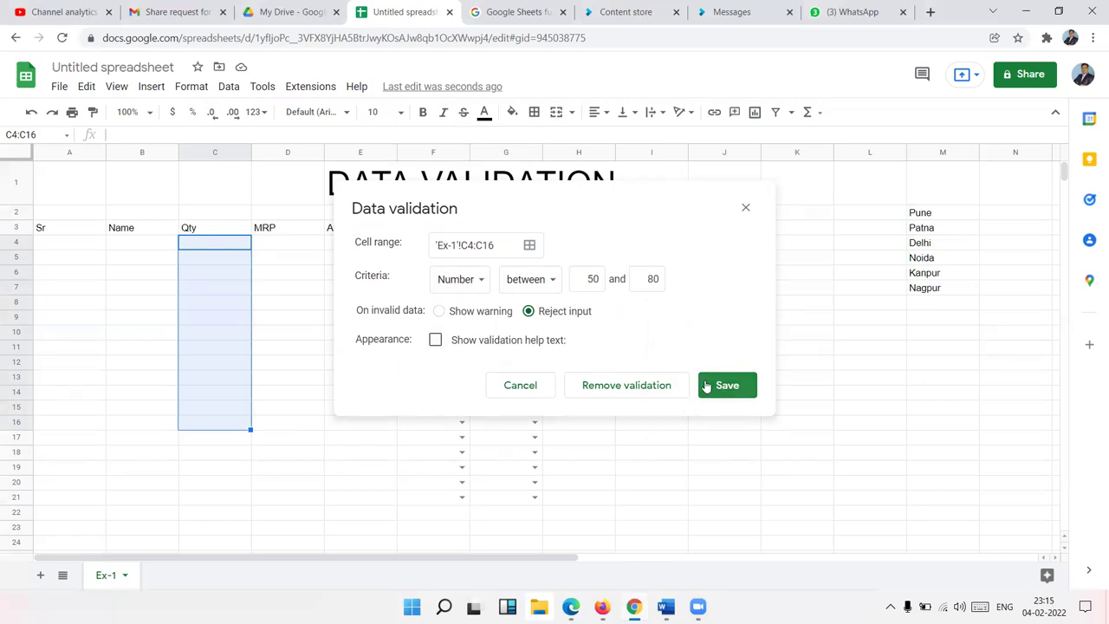
click(711, 386)
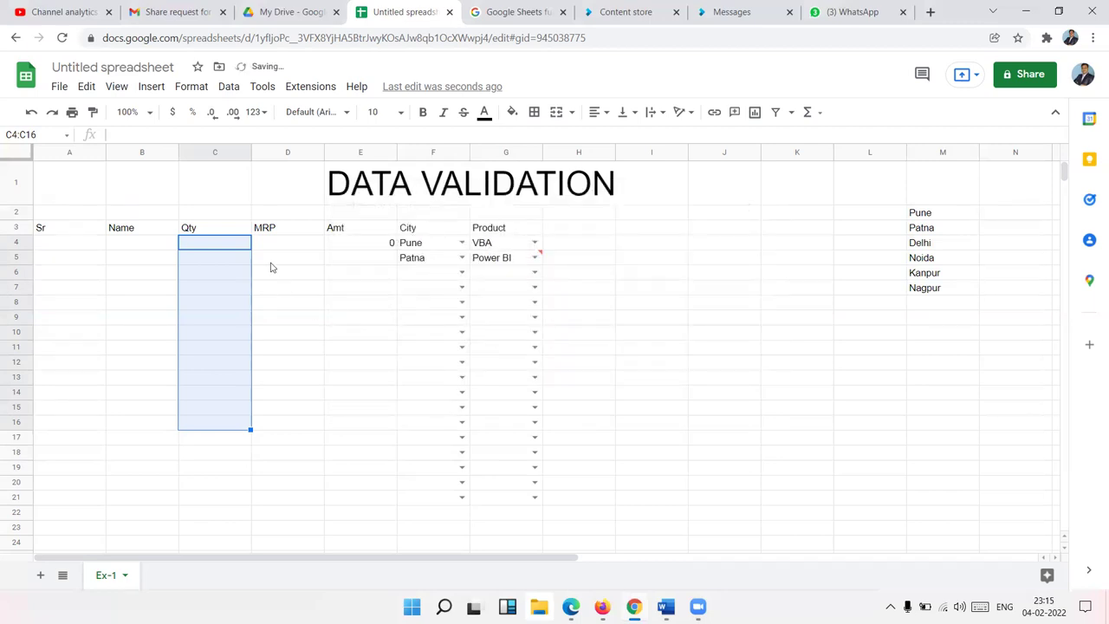
Test the rule: 0 in C4 is rejected, then 63 and 52 go into C5 and C6.
click(225, 243)
text(0)
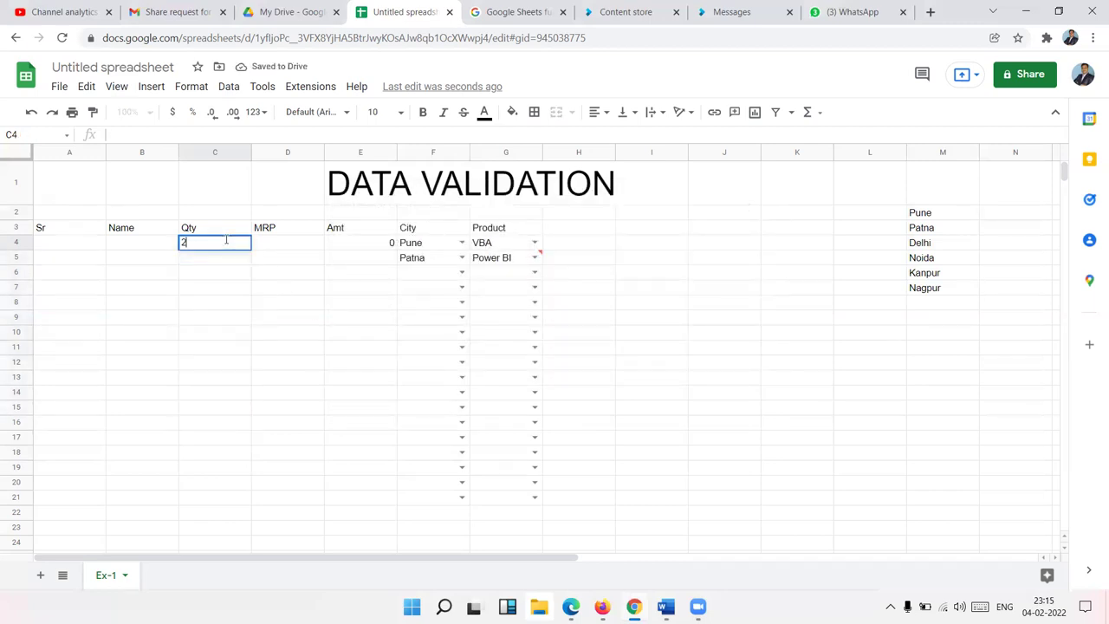
key(Return)
key(Return)
text(63)
key(Return)
text(52)
key(Return)
text(20)
key(Return)
key(Return)
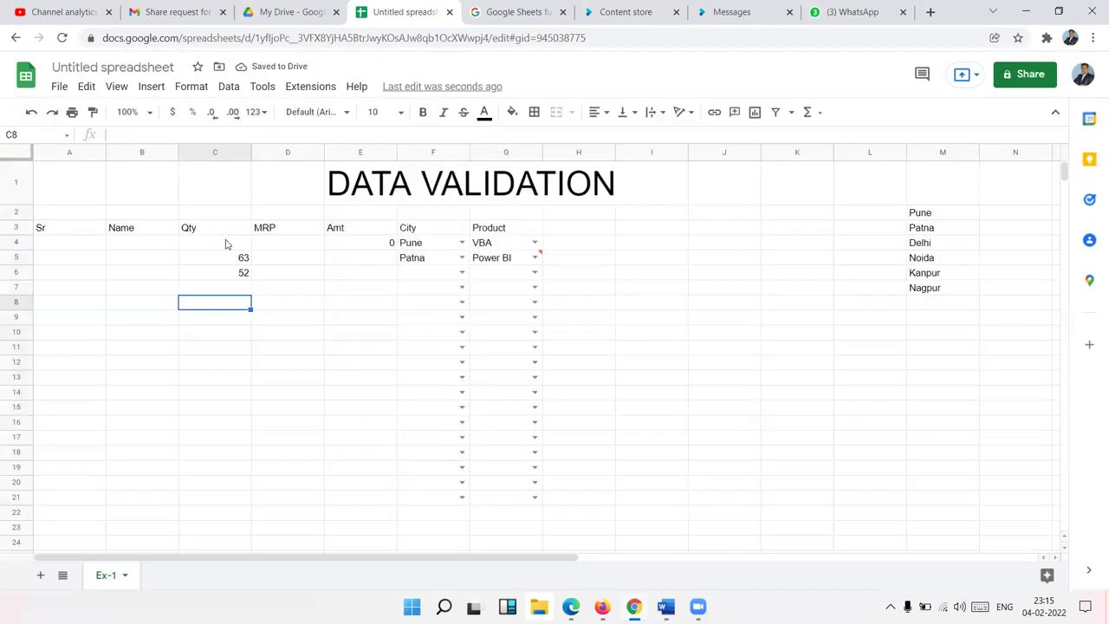
click(225, 243)
drag(139, 243, 131, 409)
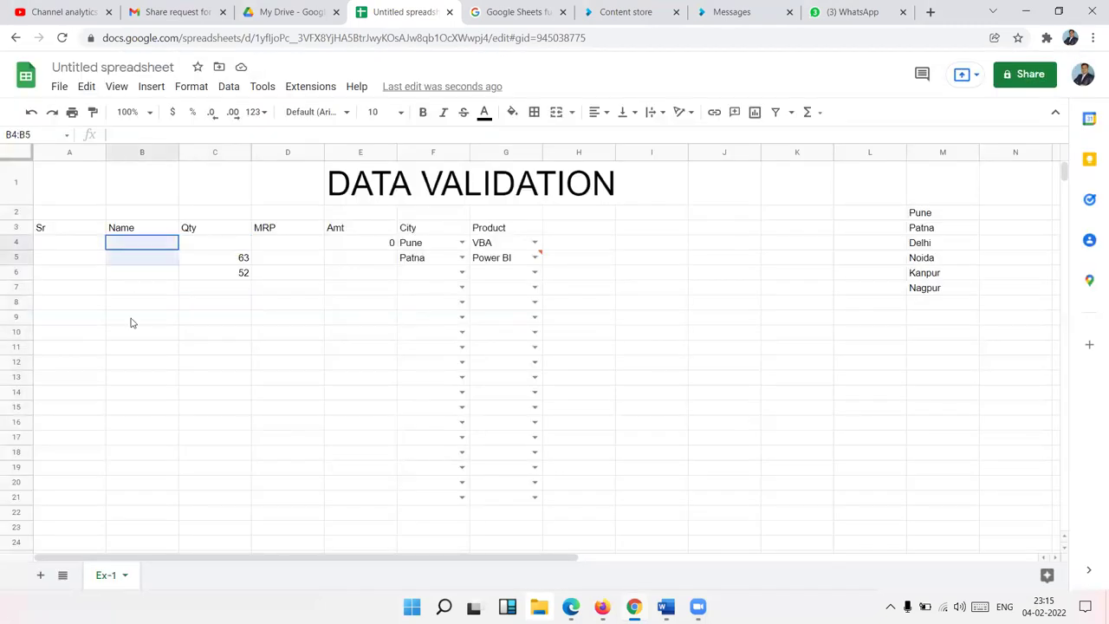
click(263, 87)
click(229, 88)
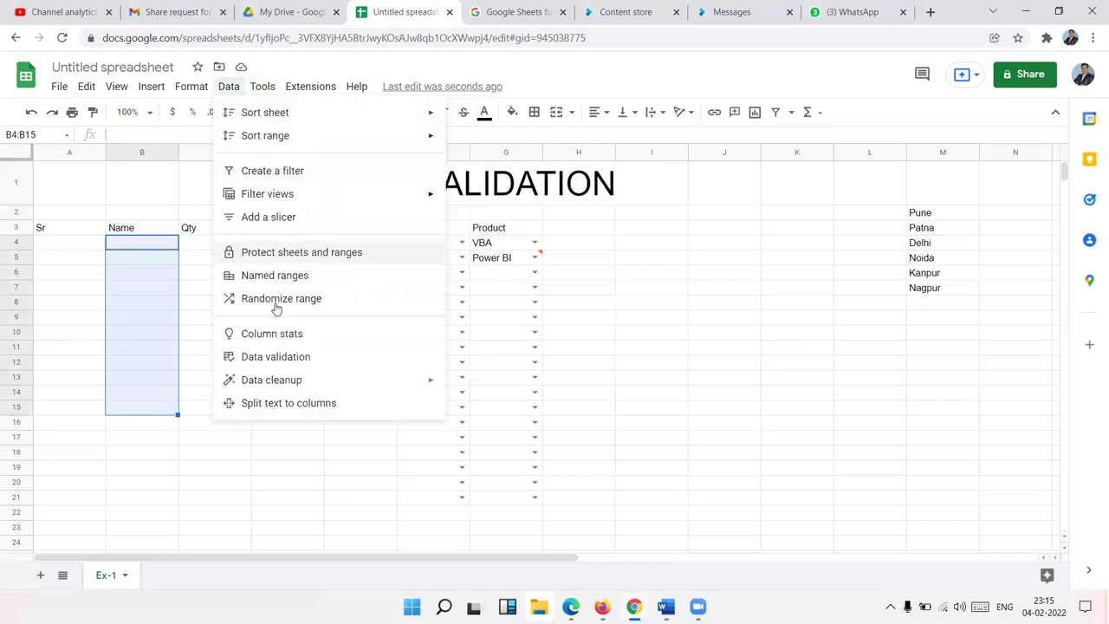
click(280, 357)
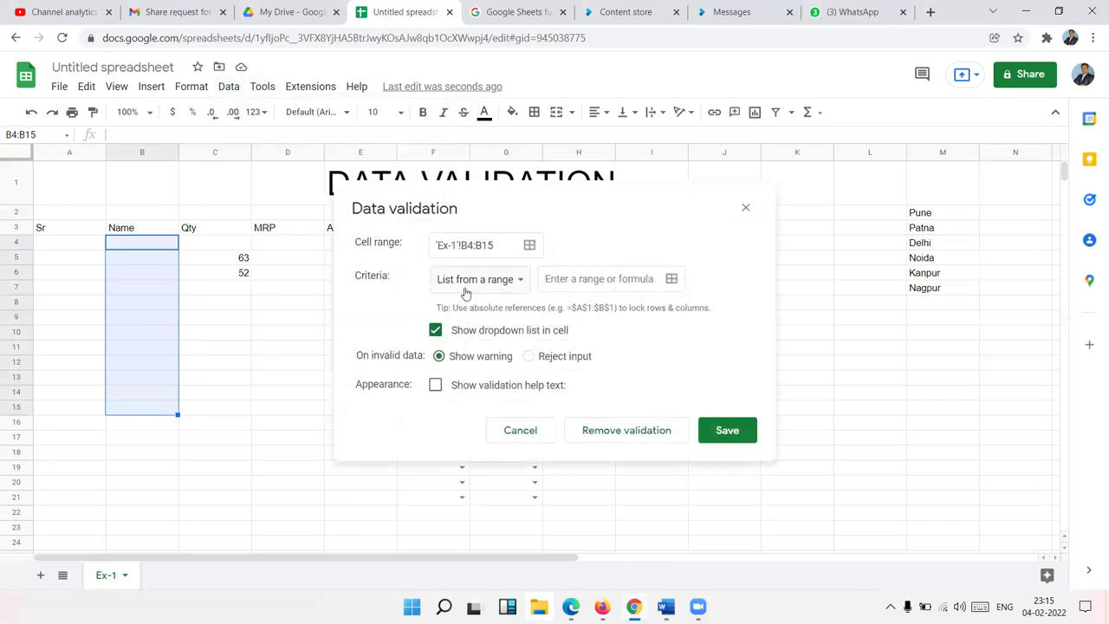
click(466, 280)
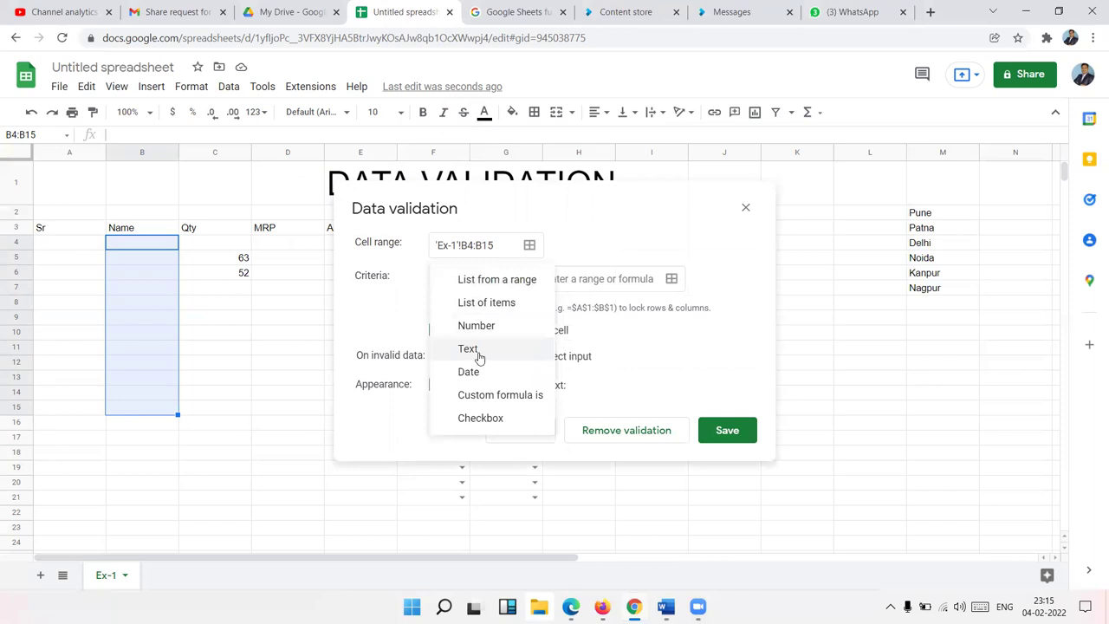
click(479, 356)
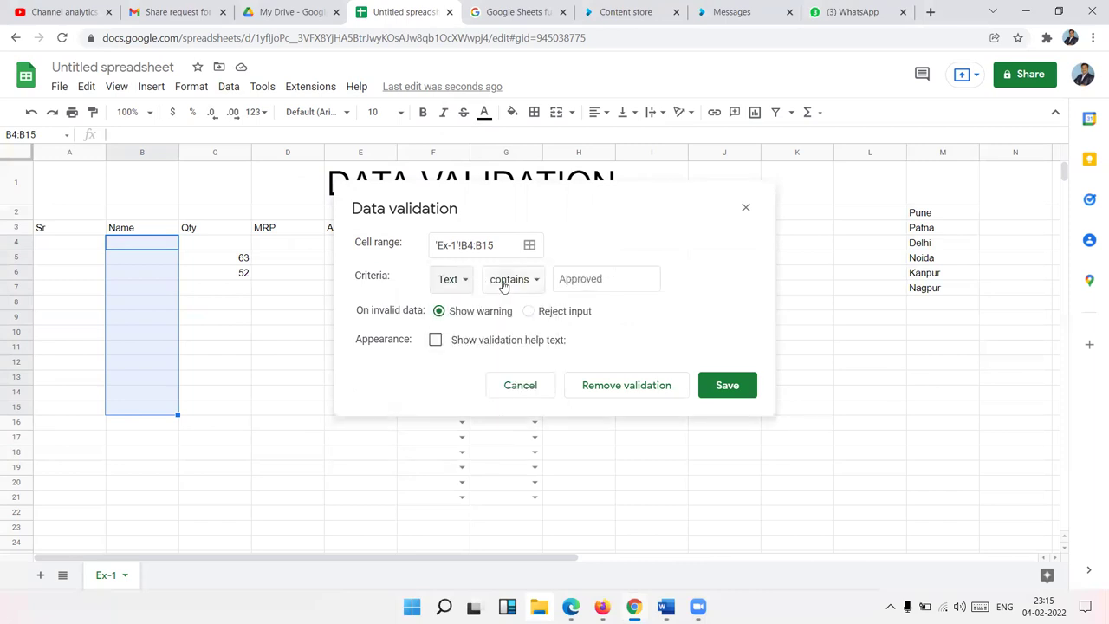
click(505, 280)
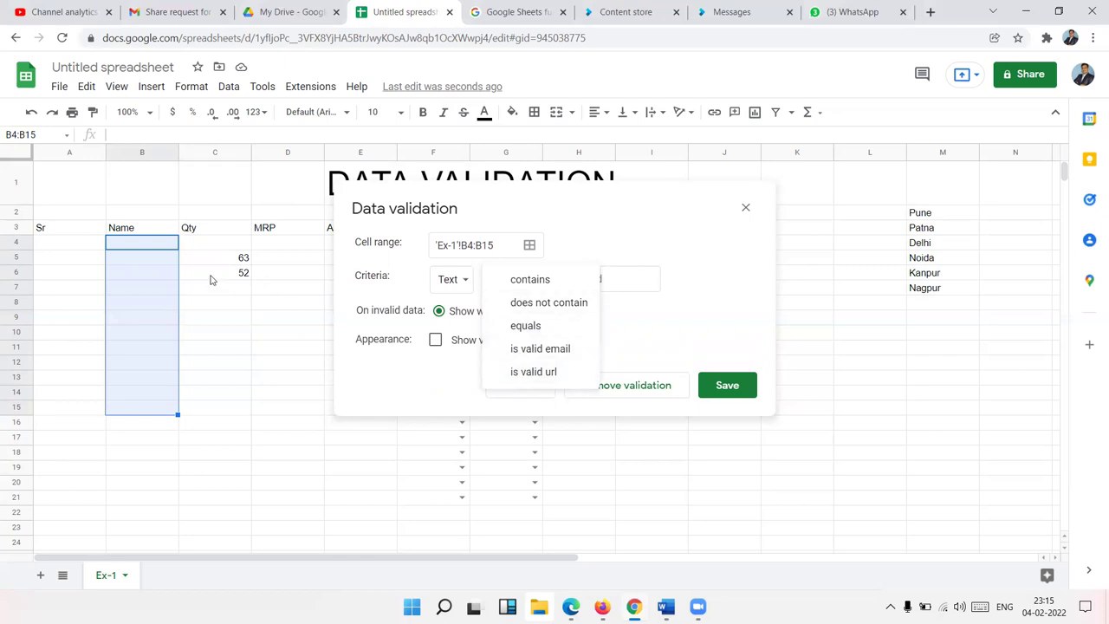
key(Escape)
key(Escape)
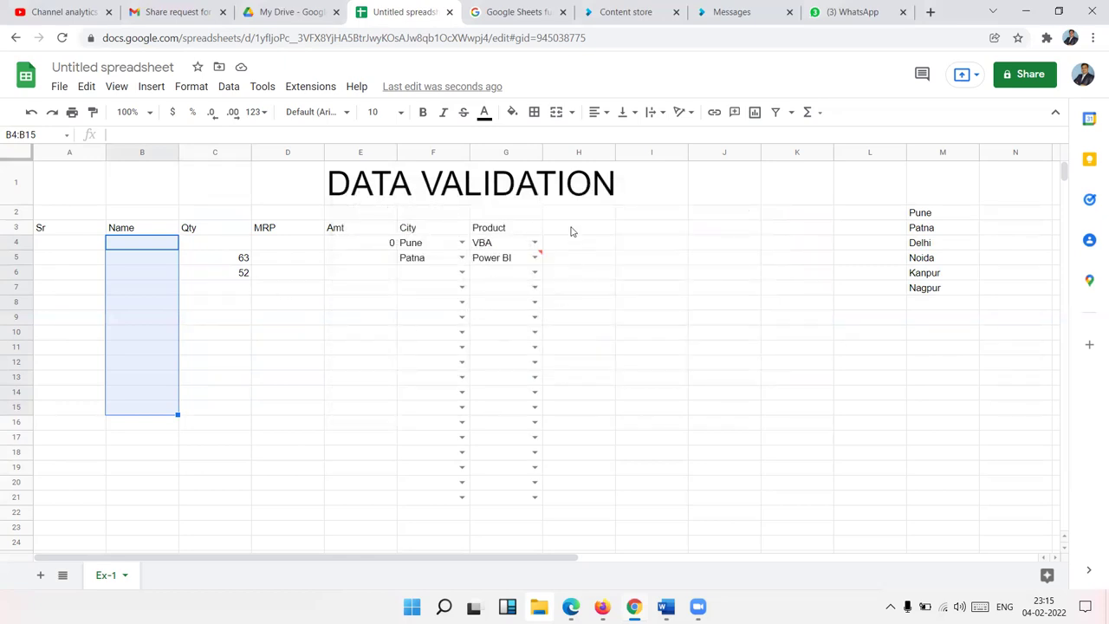
Add the header Email-ID in cell H3.
click(572, 229)
text(Em)
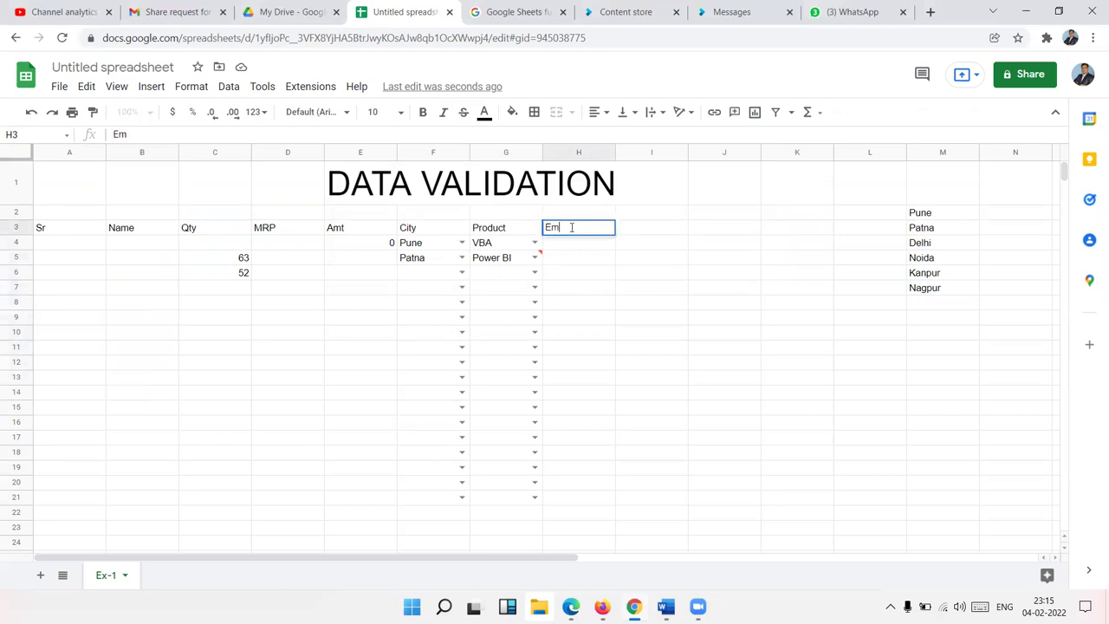
text(ail-)
text(ID)
key(Return)
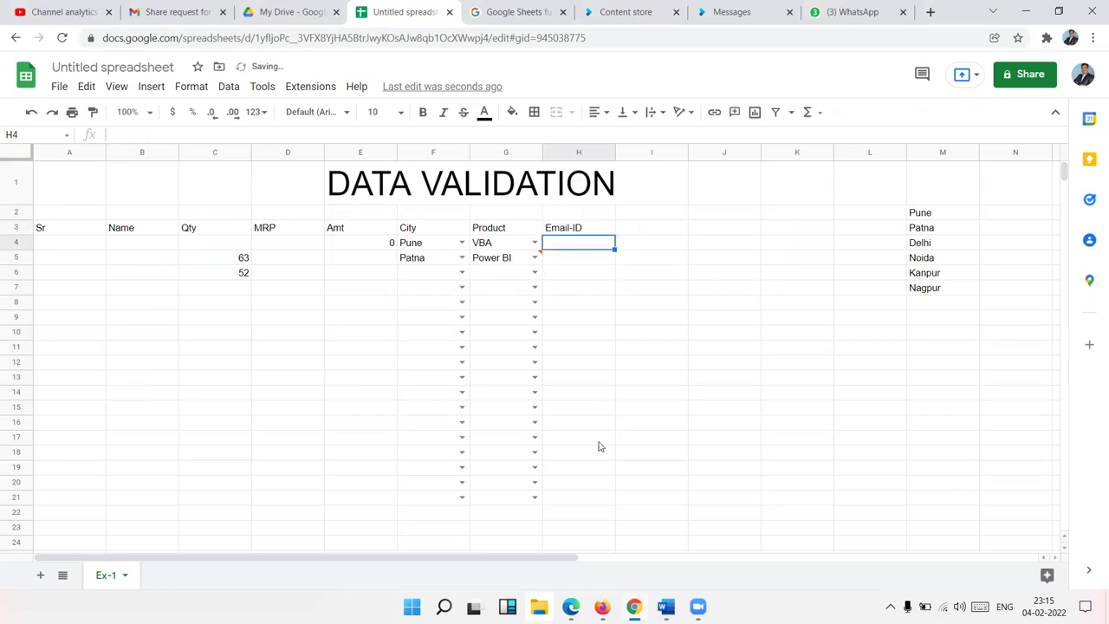
Limit H4:H21 to Text 'is valid email', rejecting any other input.
shift+click(583, 490)
drag(584, 492, 582, 497)
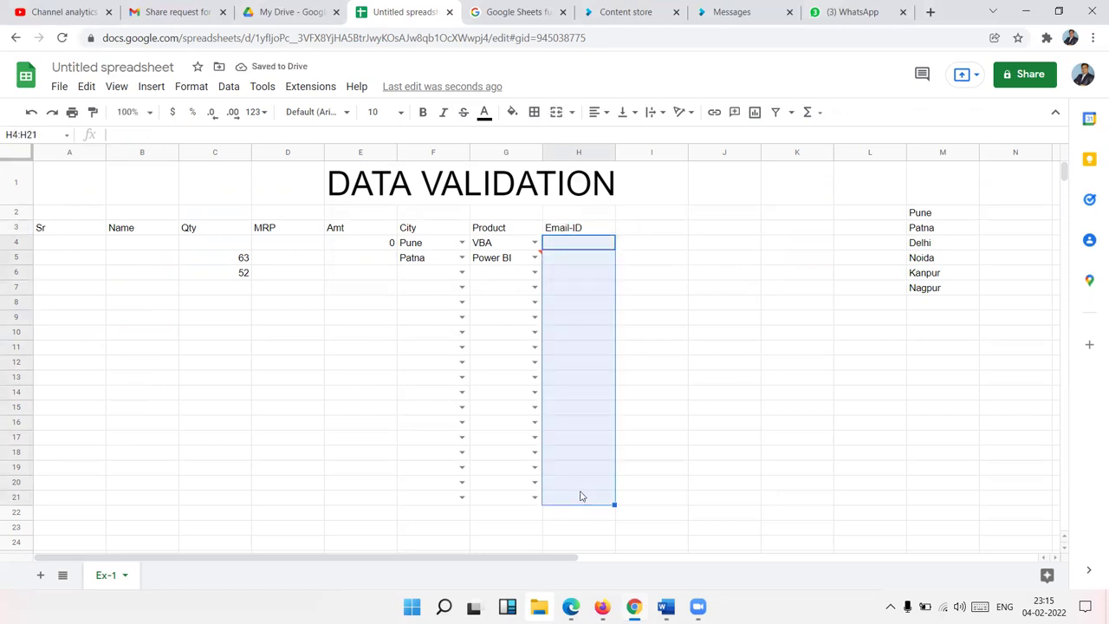
click(229, 87)
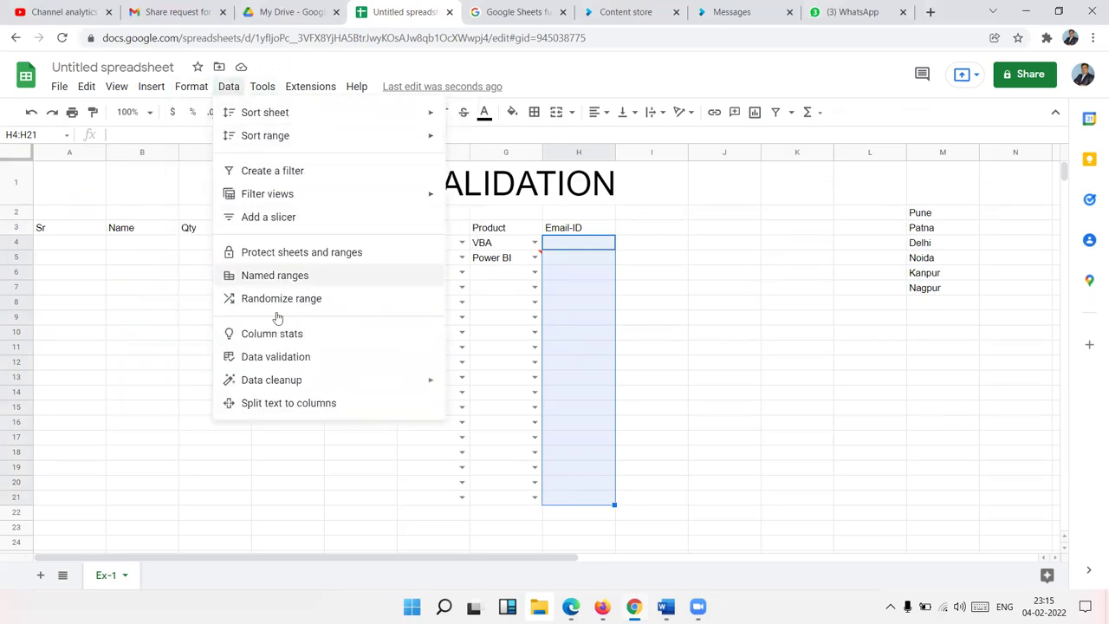
click(283, 358)
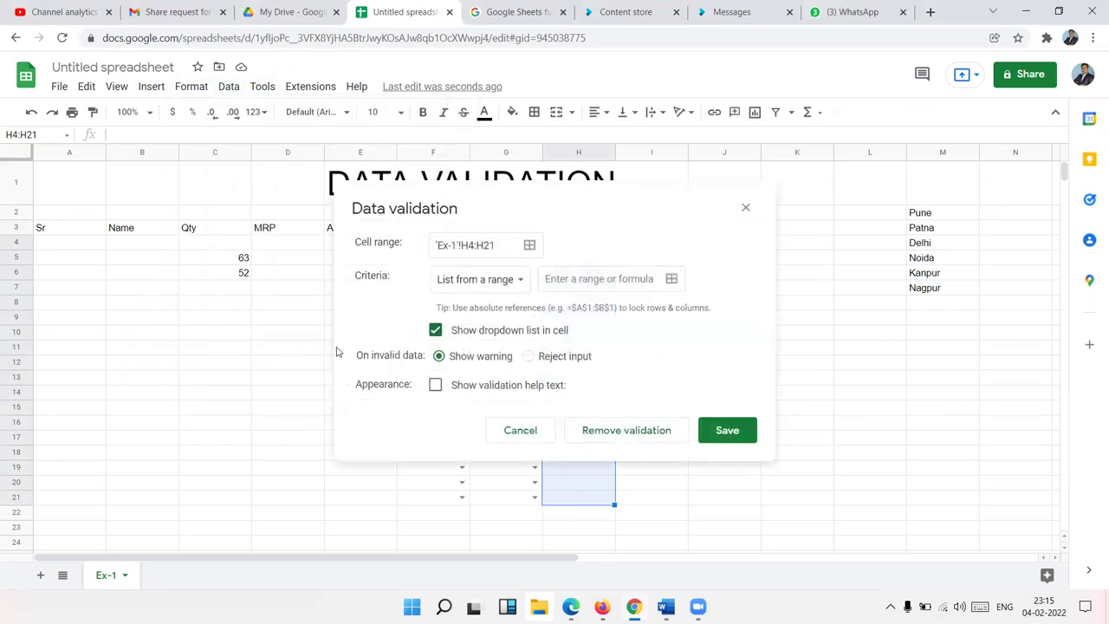
click(472, 280)
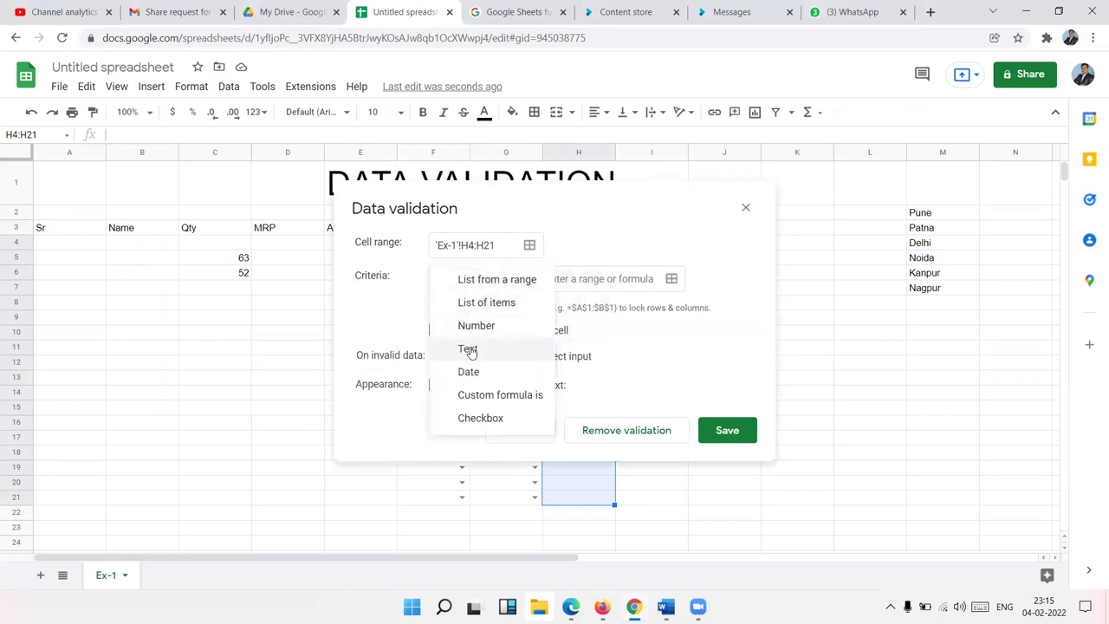
click(468, 348)
click(513, 284)
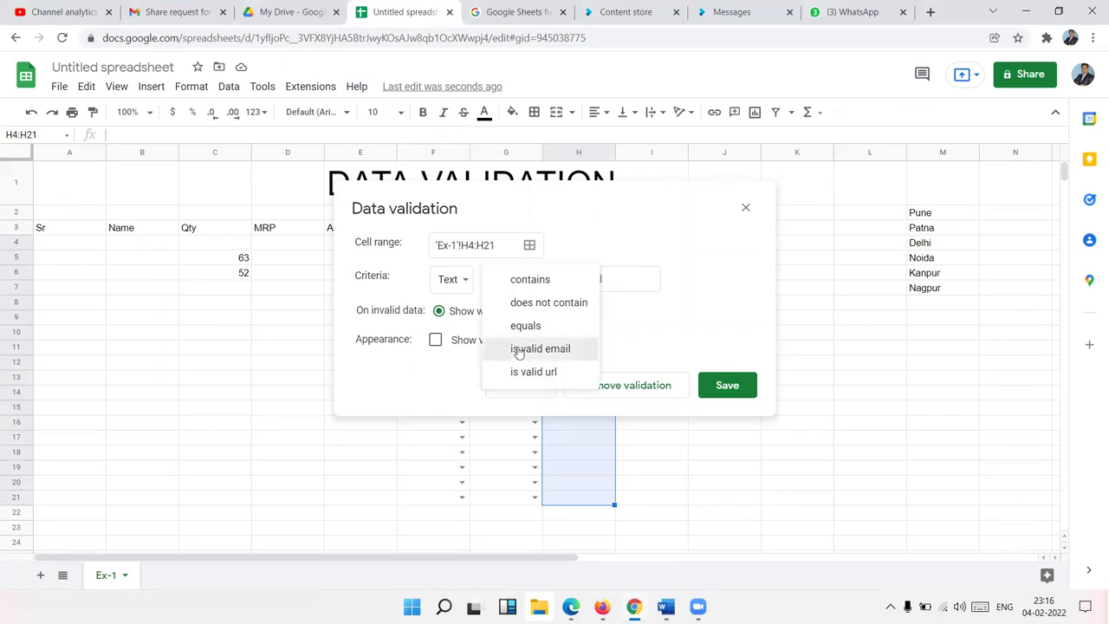
click(520, 349)
click(546, 316)
click(712, 389)
Enter a valid email address in H4, and confirm 'sdfsdfsd' in H5 is rejected.
click(564, 249)
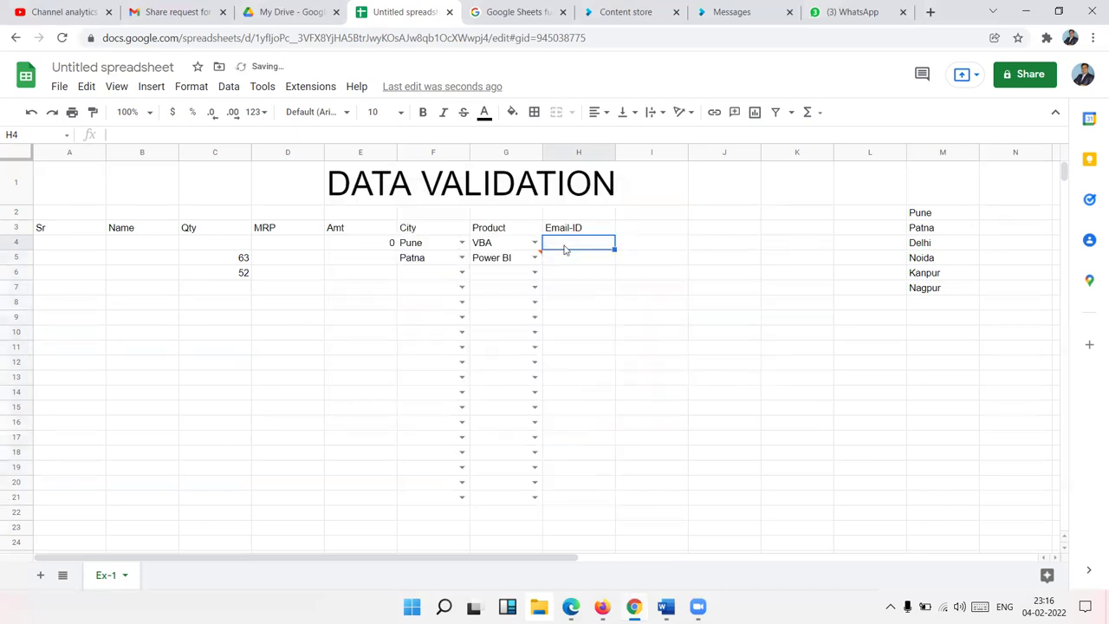
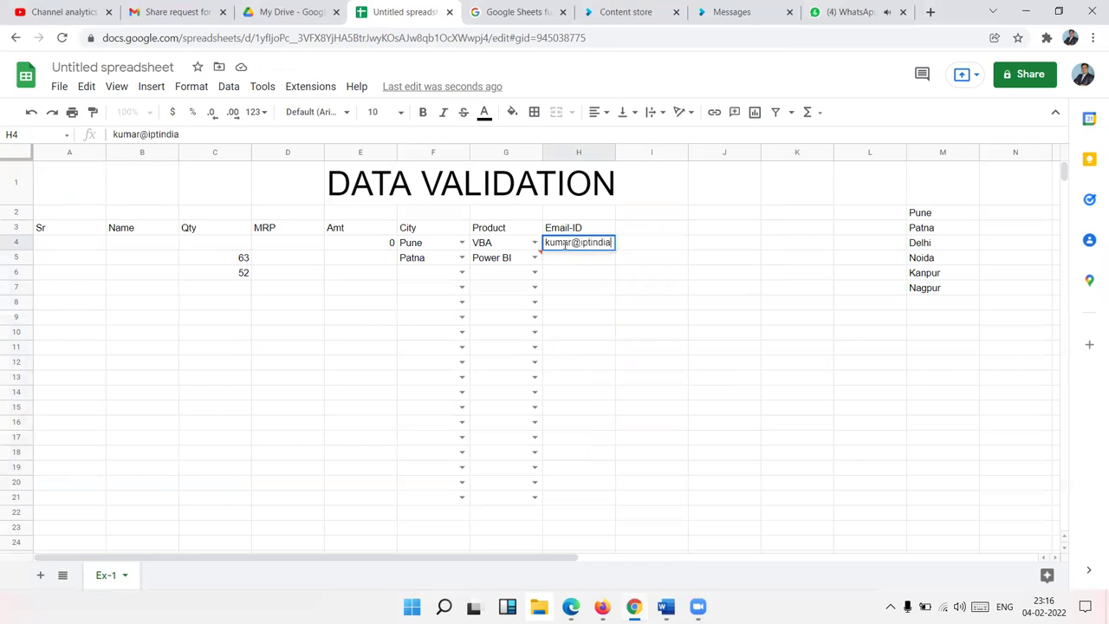
key(Return)
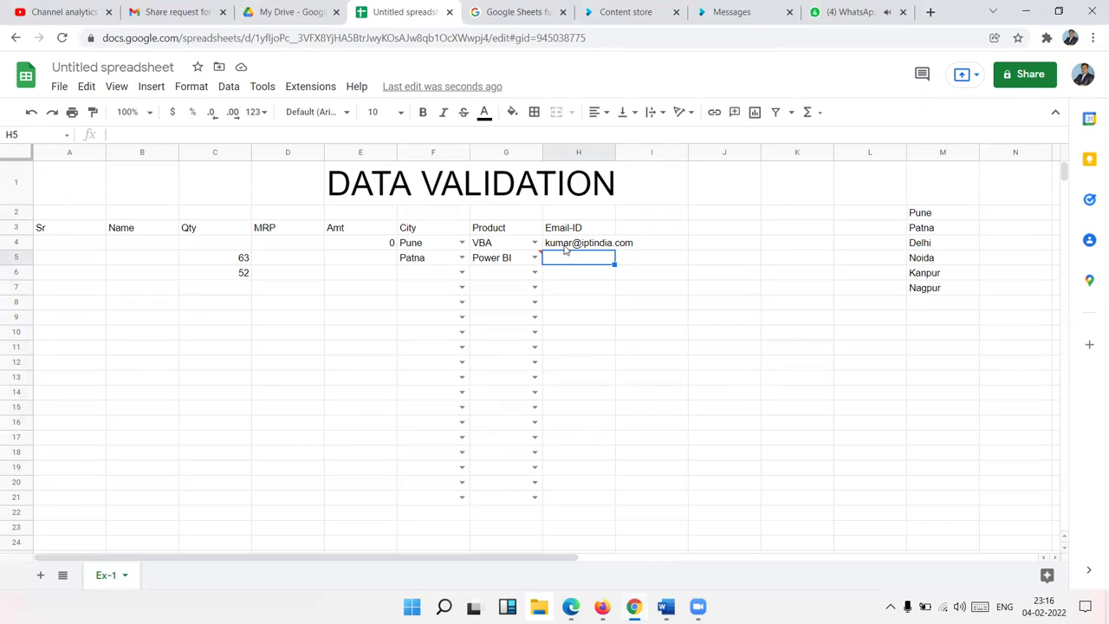
text(sdfsdfsd)
key(Return)
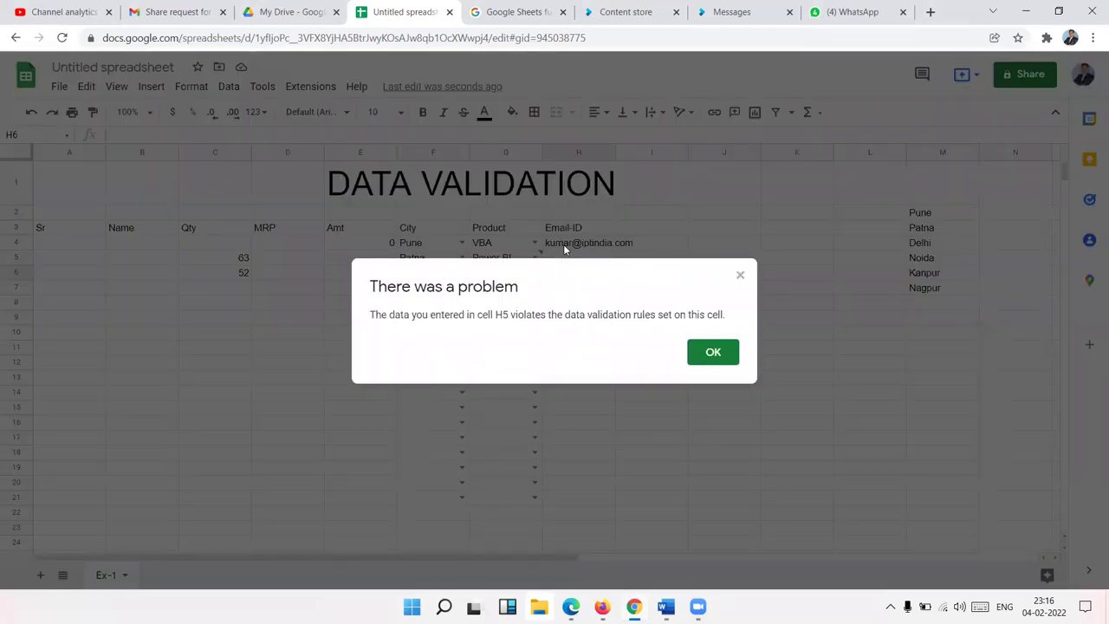
key(Return)
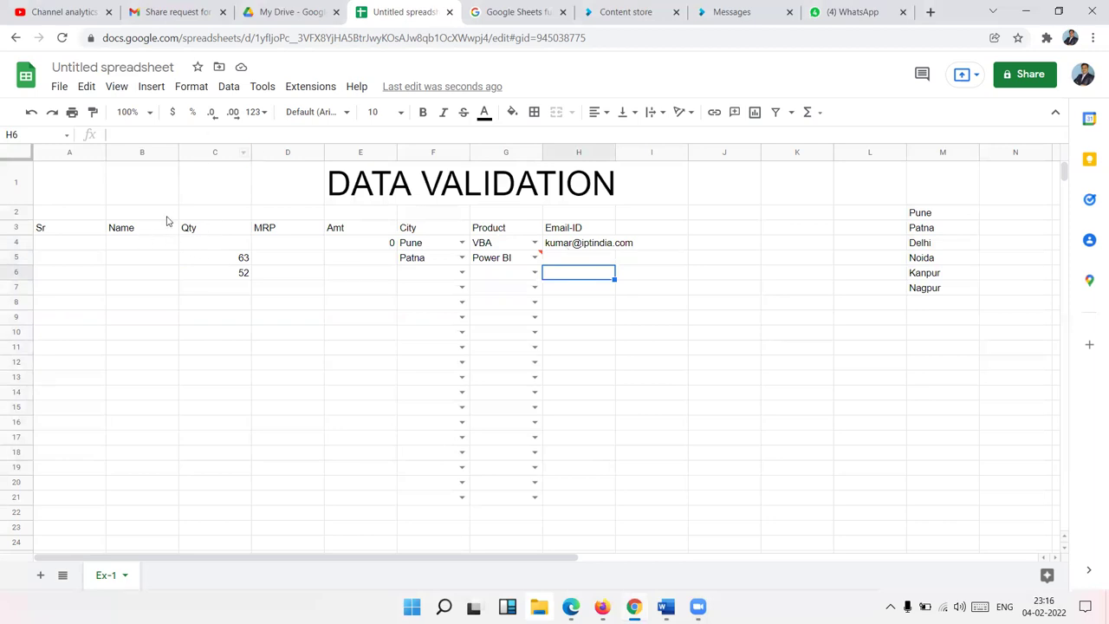
drag(145, 242, 141, 408)
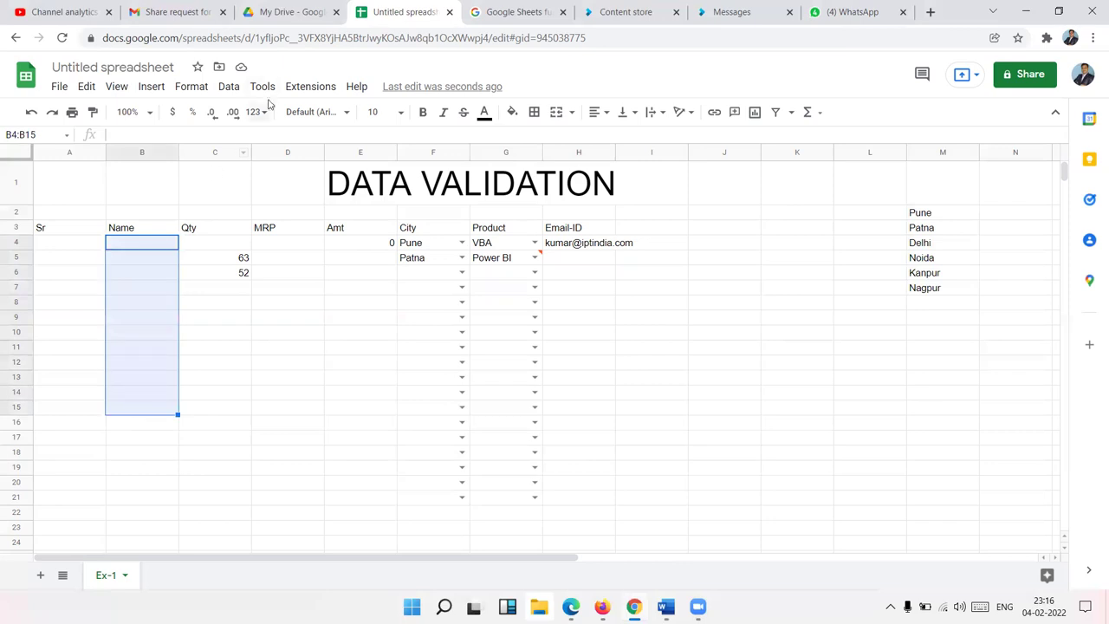
Open data validation for Name cells B4:B15, then cancel without adding a rule.
click(230, 89)
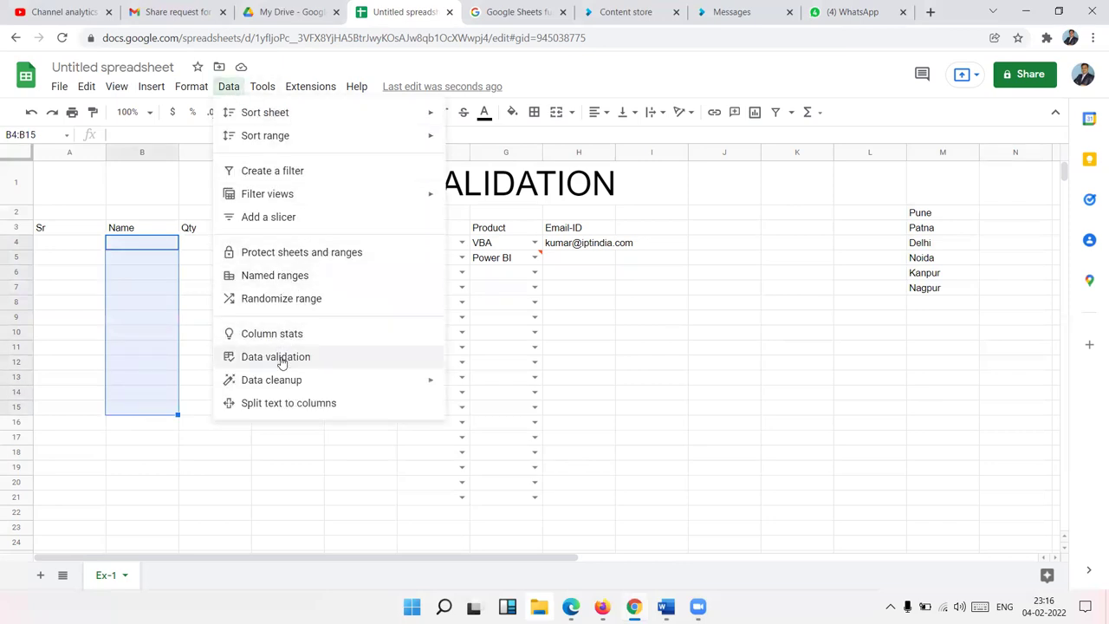
click(279, 356)
click(444, 287)
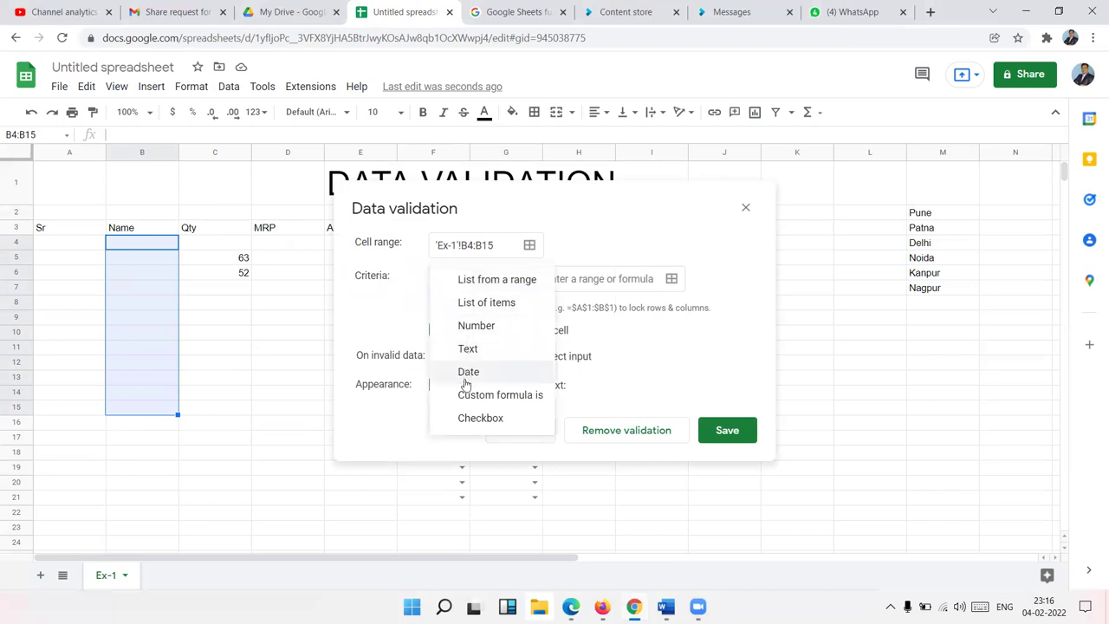
key(Escape)
key(Escape)
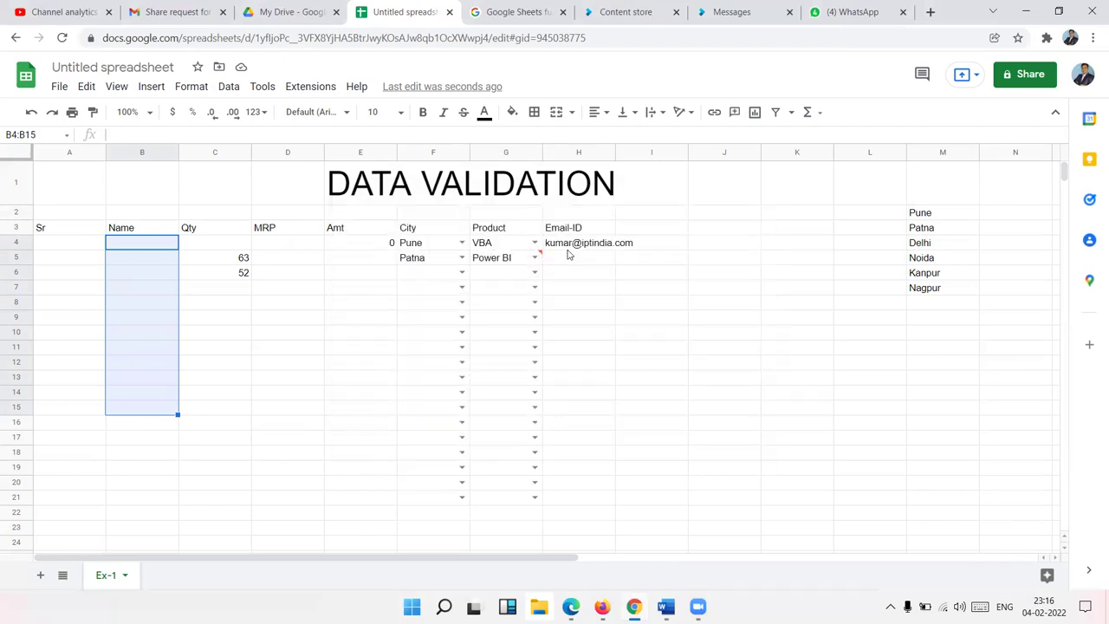
Add the header Date in cell I3.
click(650, 232)
text(Date)
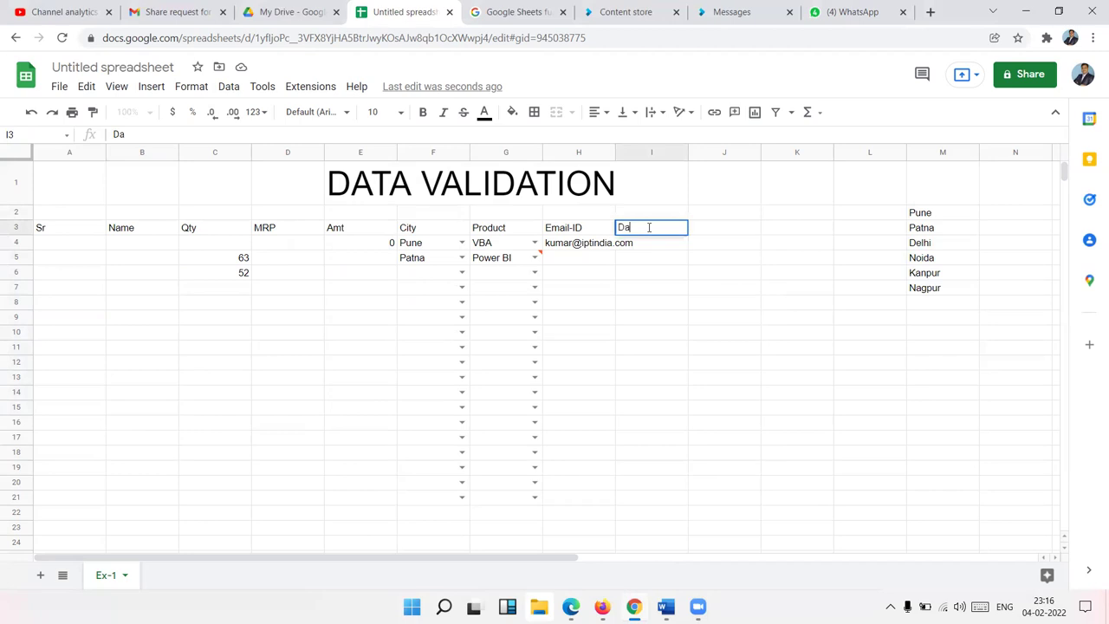
key(Return)
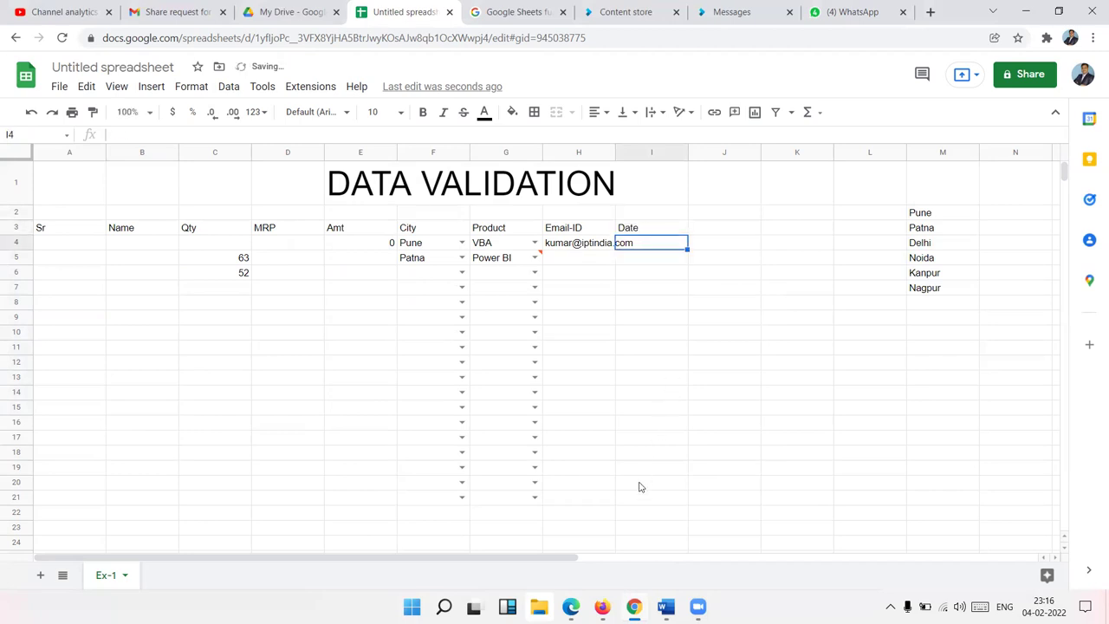
Restrict I4:I21 to Date 'is valid date', rejecting any other input.
shift+click(636, 497)
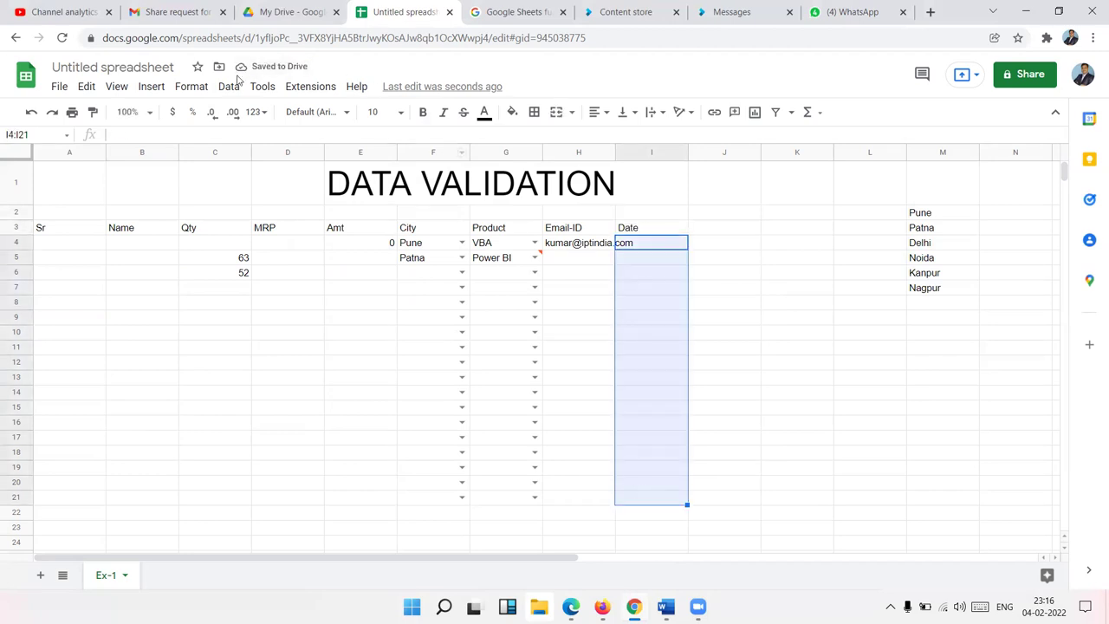
click(229, 88)
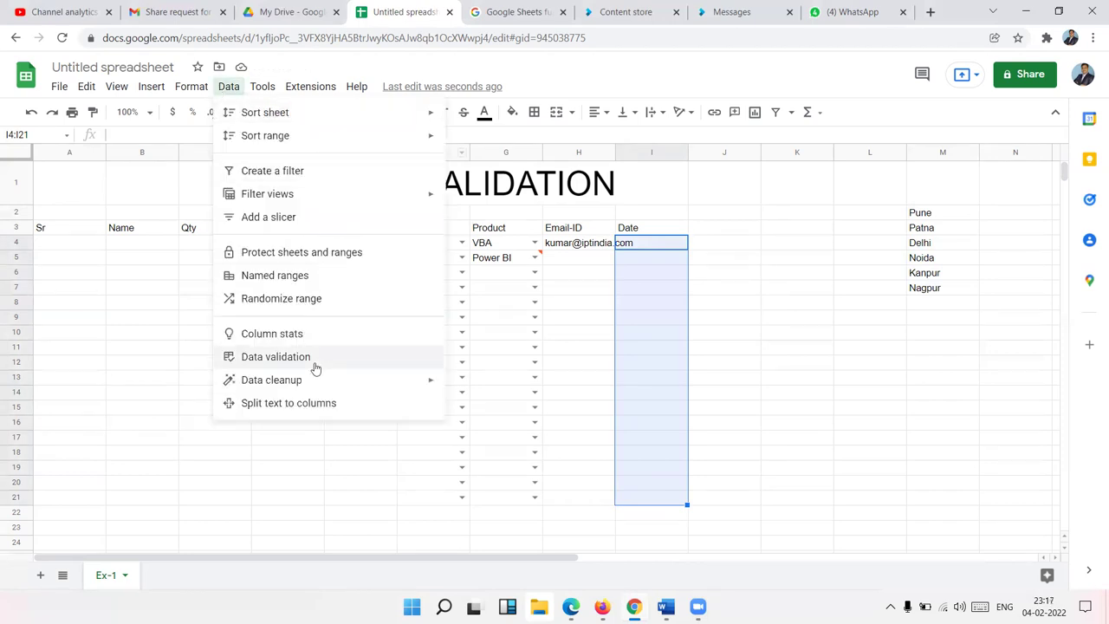
click(276, 357)
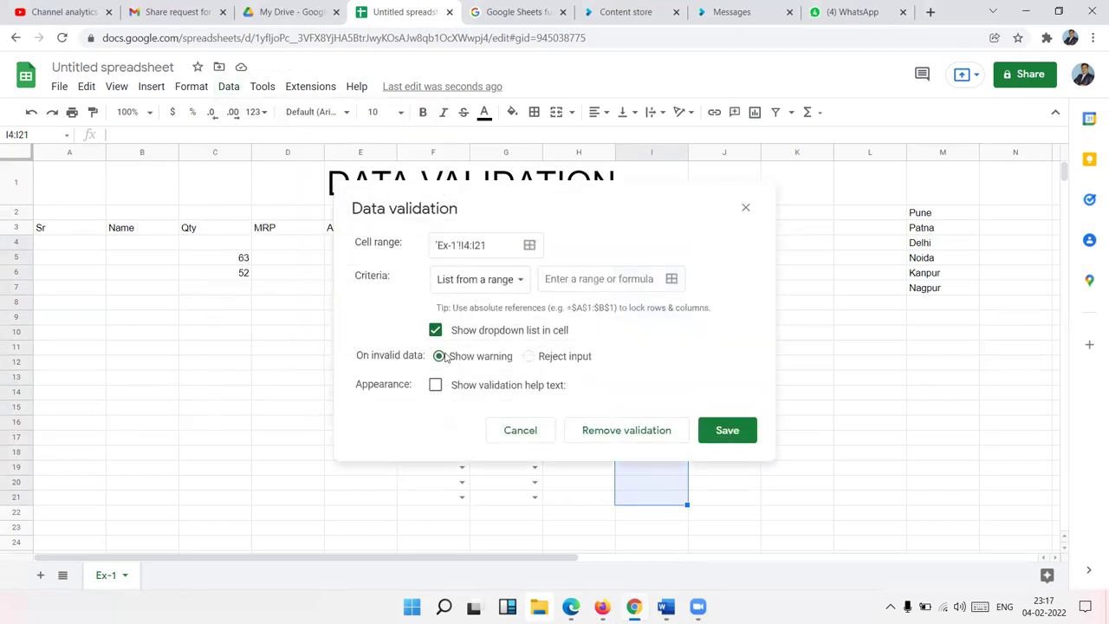
click(501, 288)
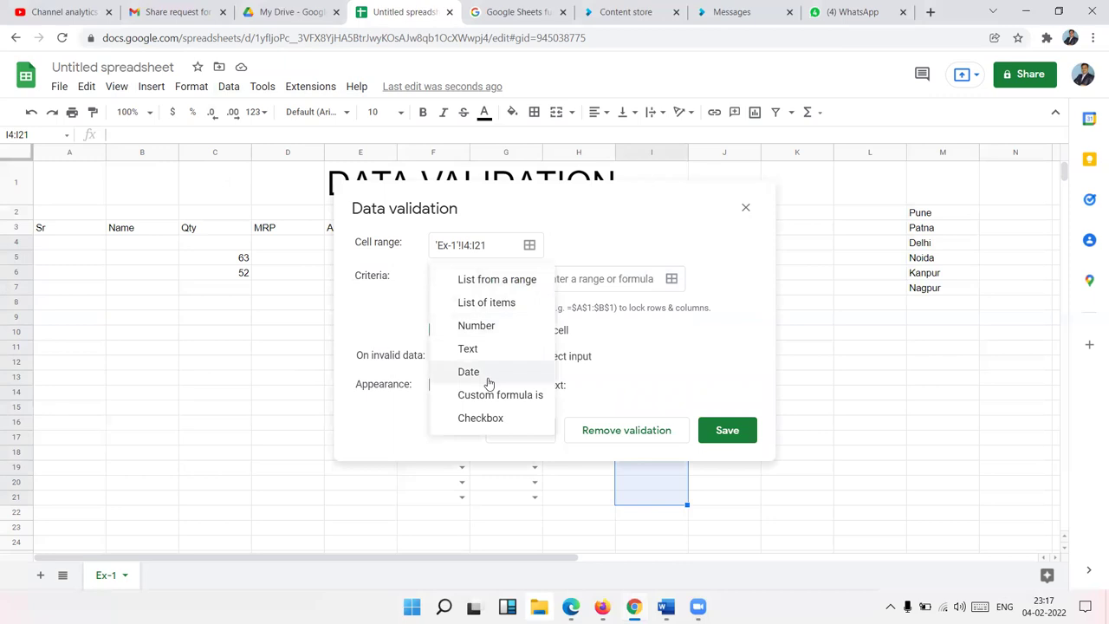
click(487, 375)
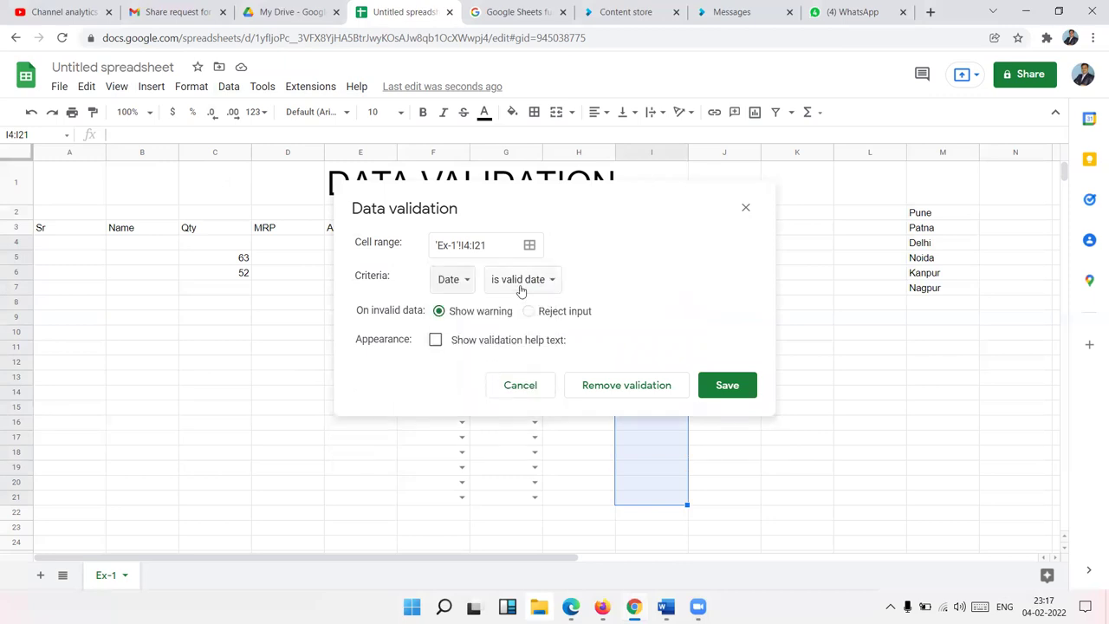
click(521, 286)
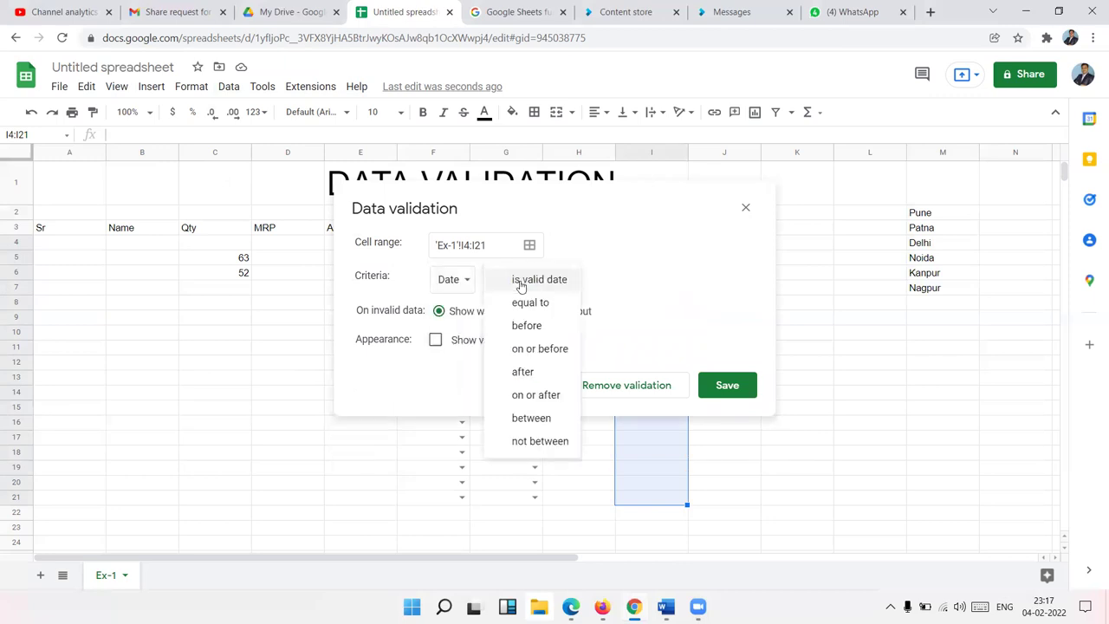
key(Down)
key(Down)
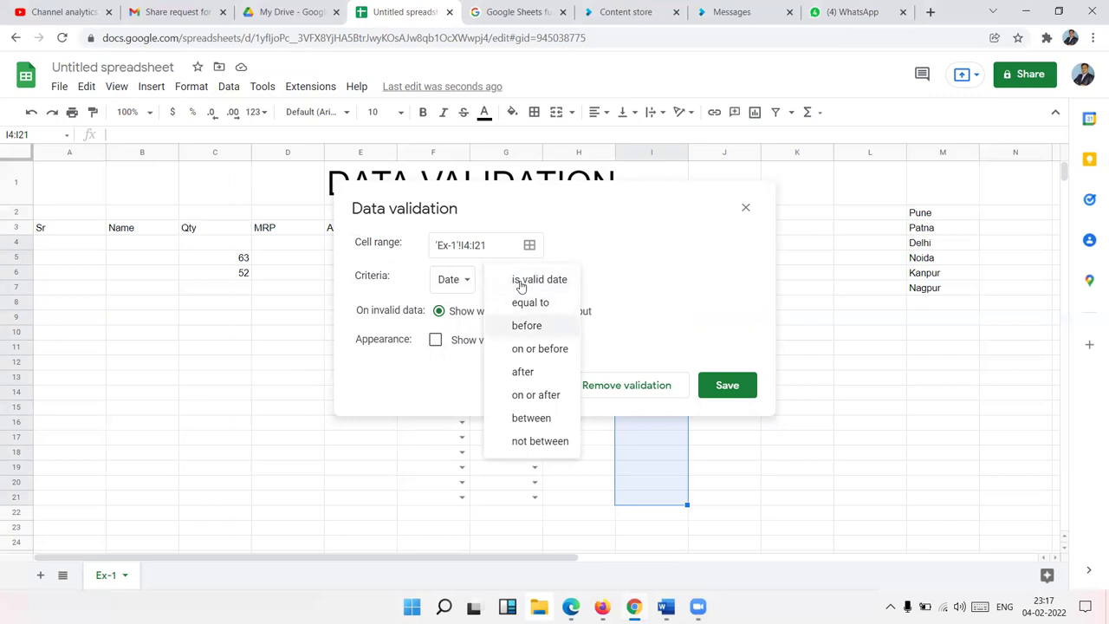
key(Down)
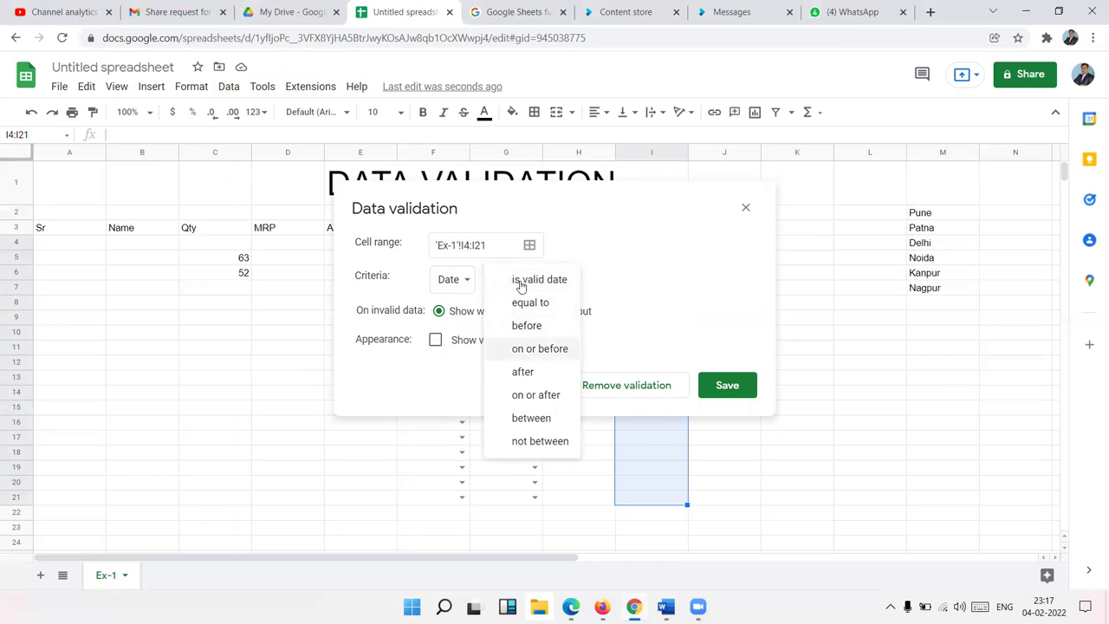
key(Down)
key(Down)
key(Down)
key(Down)
key(Up)
key(Up)
key(Up)
key(Up)
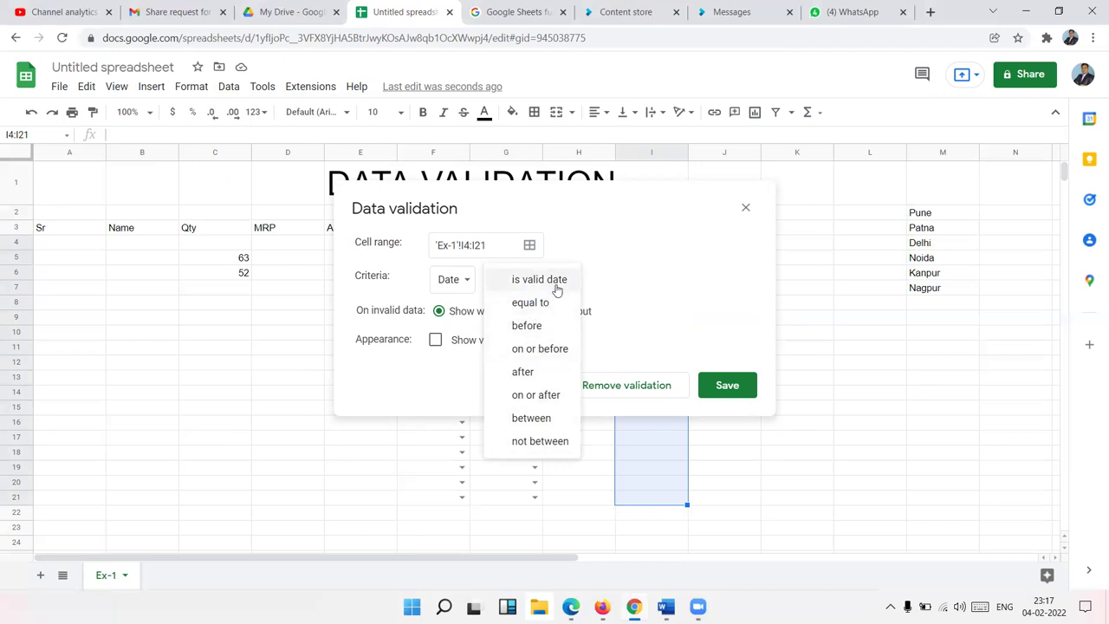
click(557, 286)
click(528, 313)
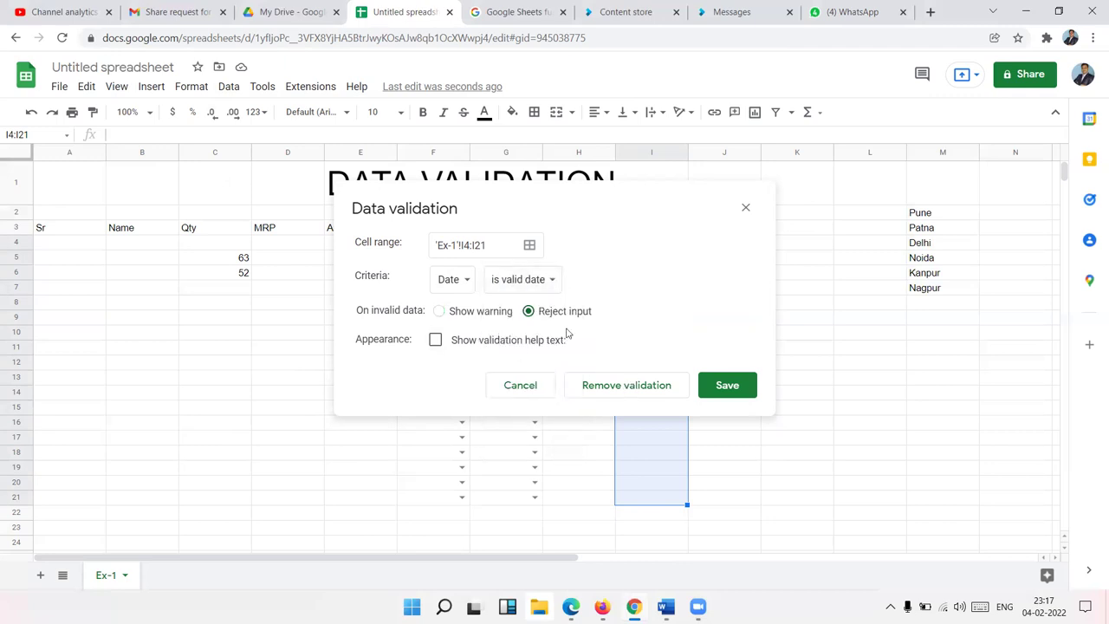
click(718, 391)
Test the date rule: the invalid entry 155/545 in I4 is rejected.
click(655, 260)
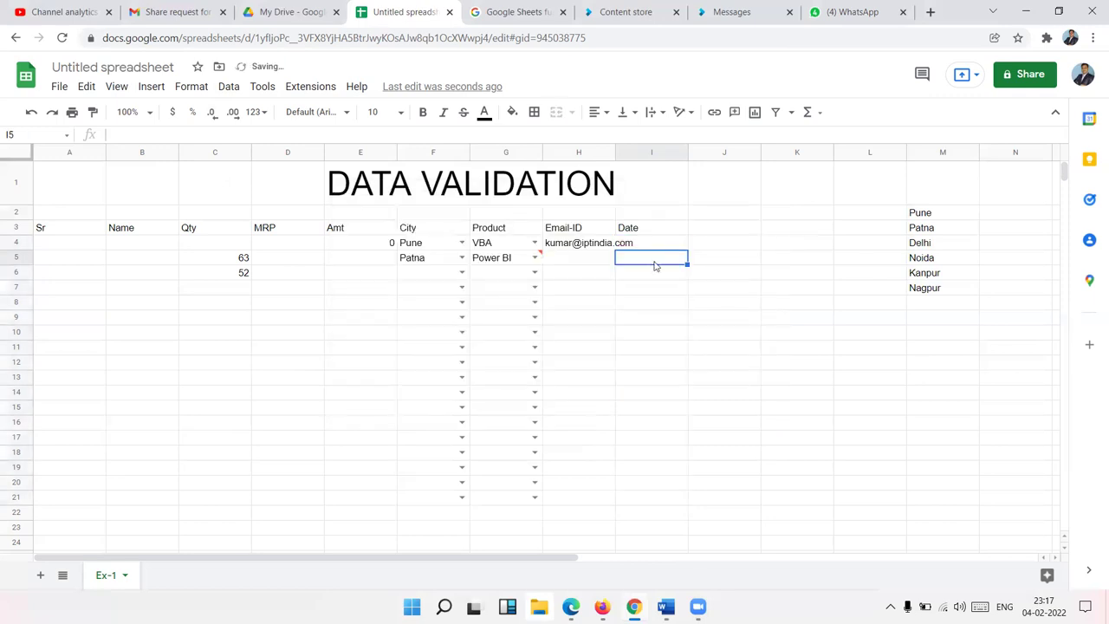
click(647, 248)
text(155/545)
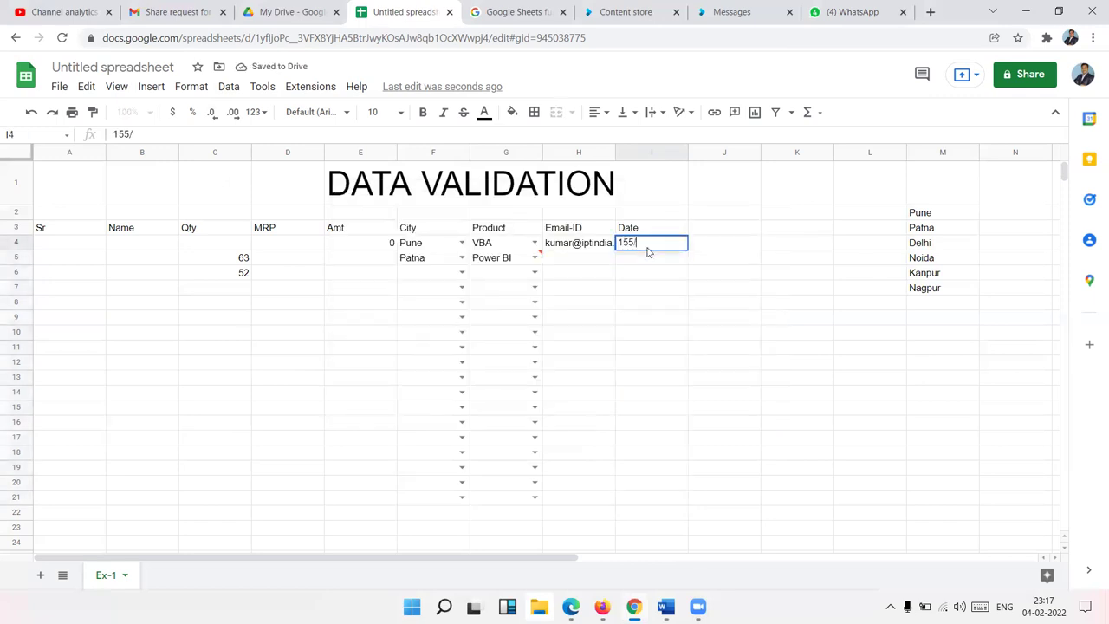
key(Return)
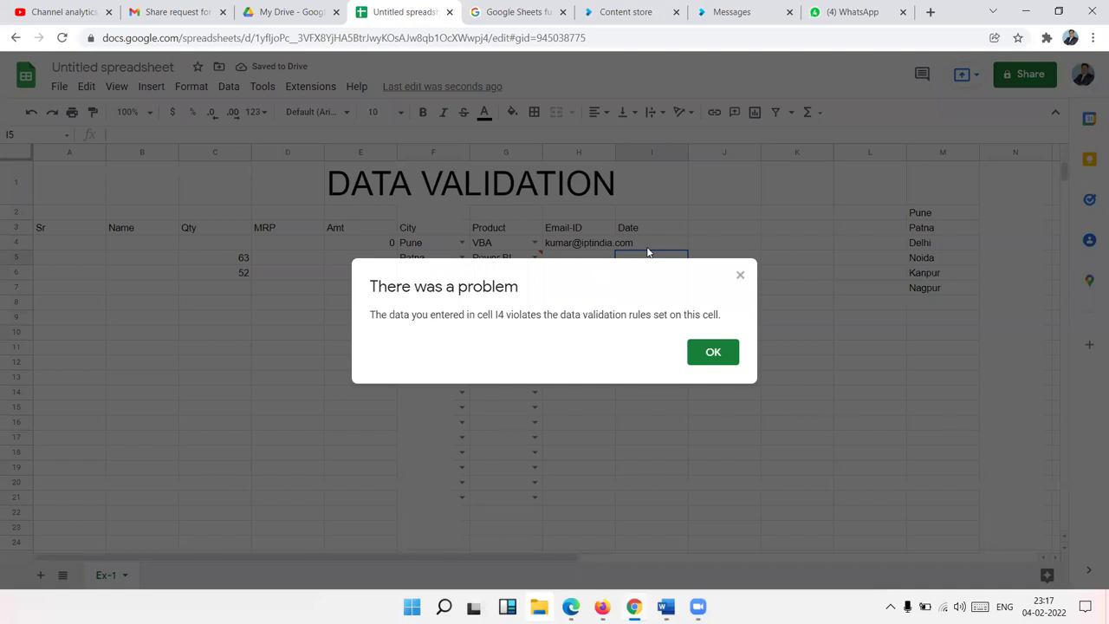
key(Return)
Open data validation on the Date header I3 and dismiss it without changes.
click(647, 248)
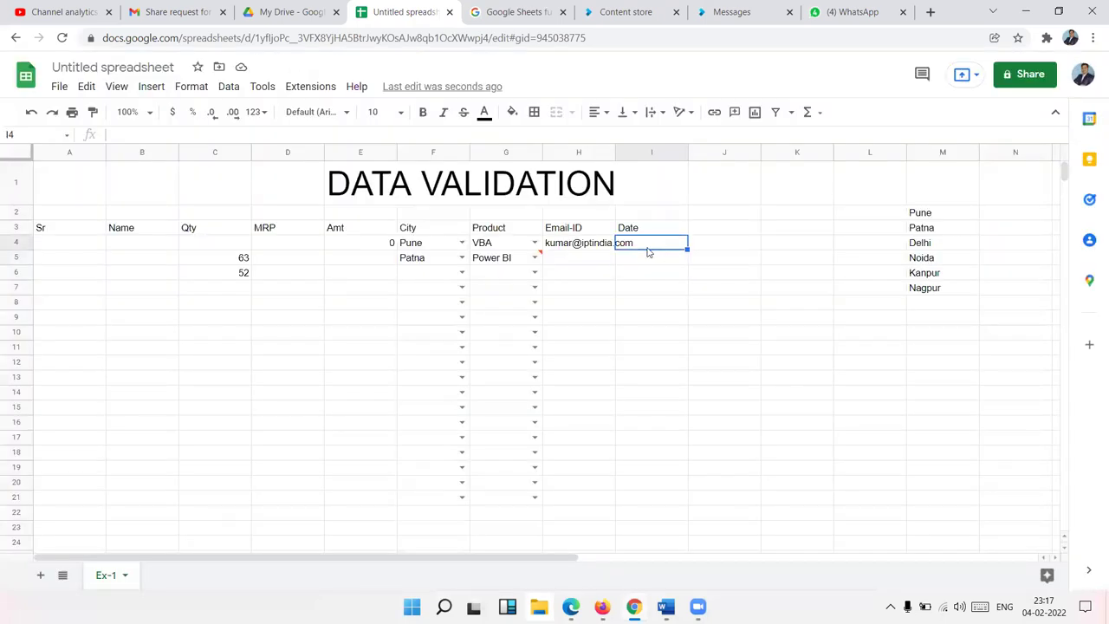
key(Up)
key(Right)
key(Left)
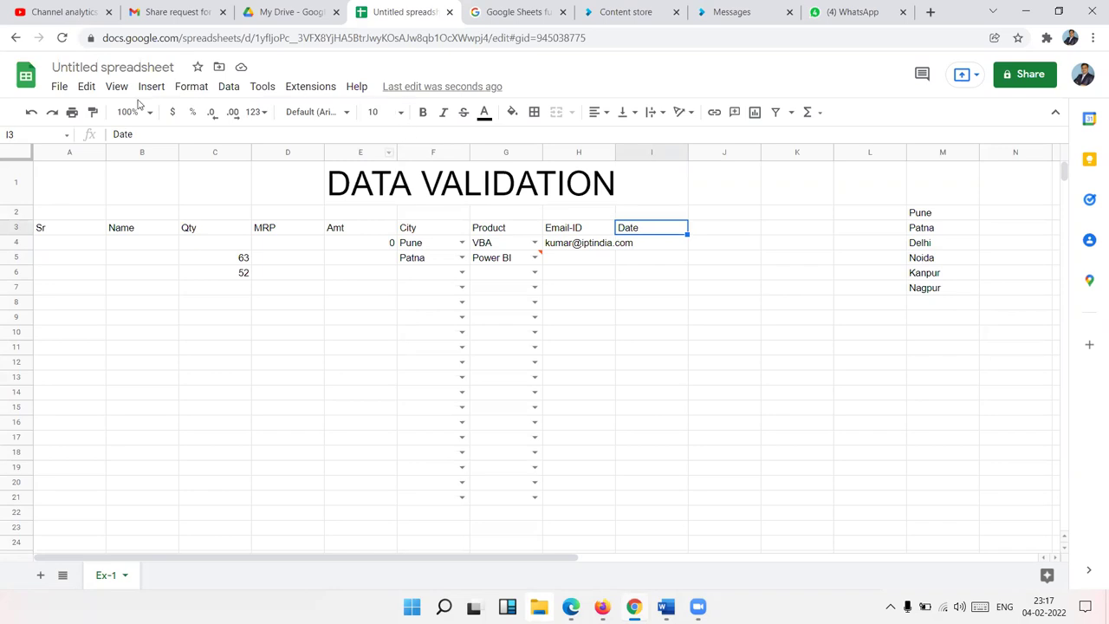
click(228, 92)
key(Right)
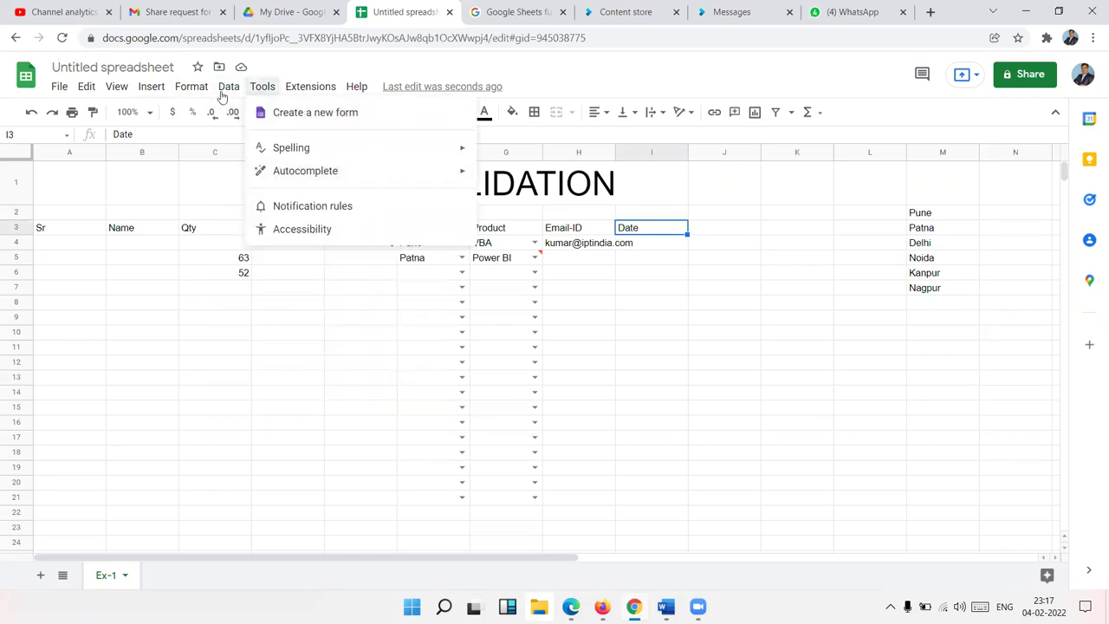
mouse_move(225, 88)
click(255, 356)
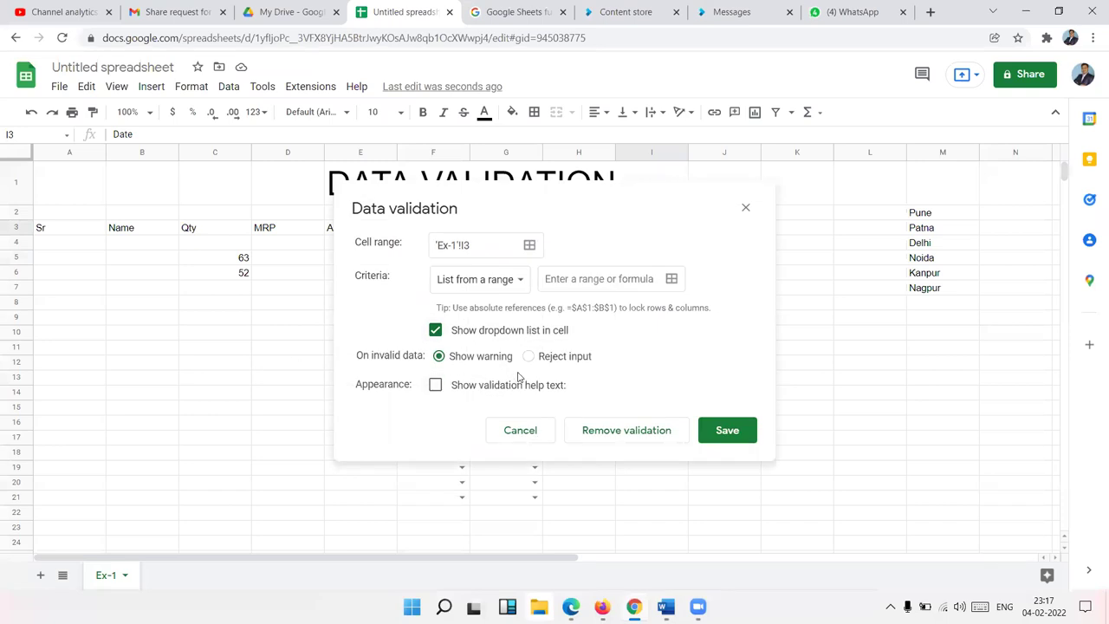
click(486, 286)
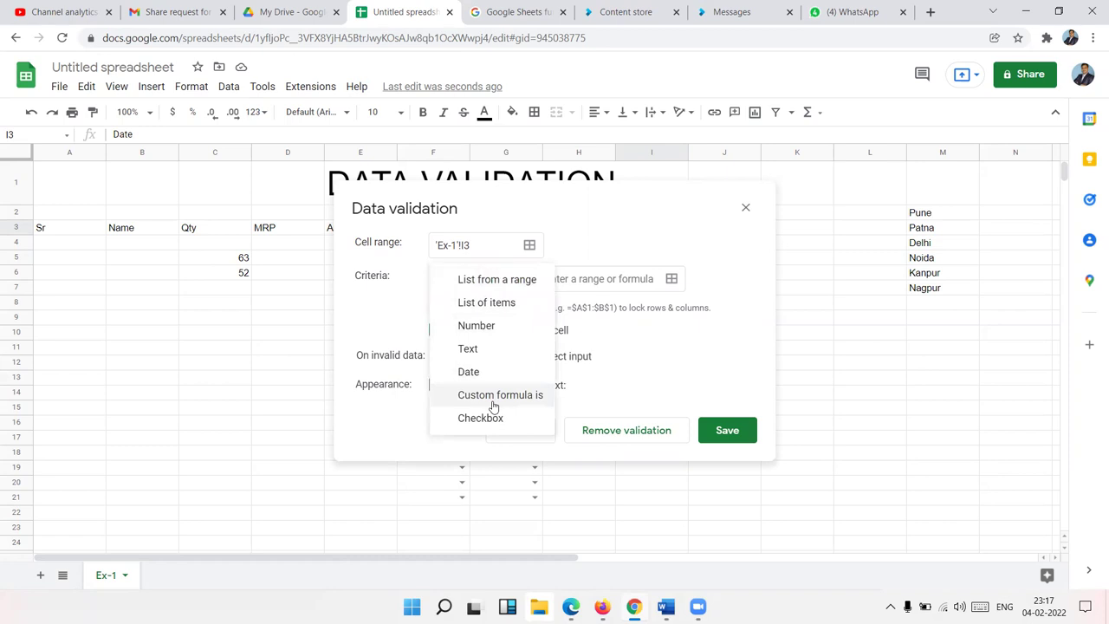
key(Escape)
key(Escape)
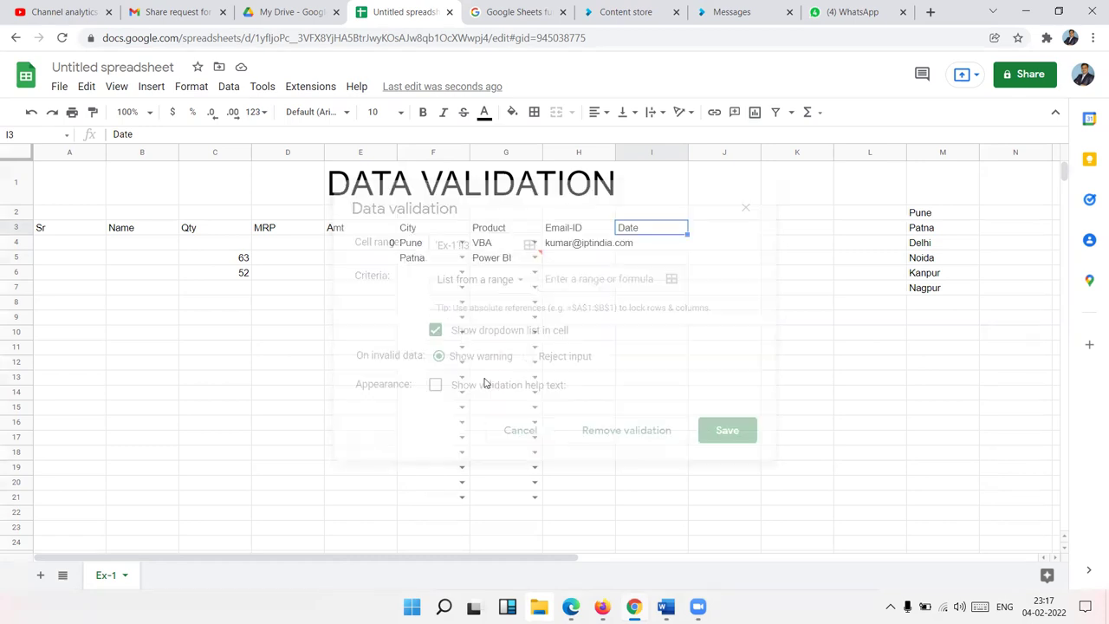
Move the selection right along row 3 past the Date header.
click(646, 258)
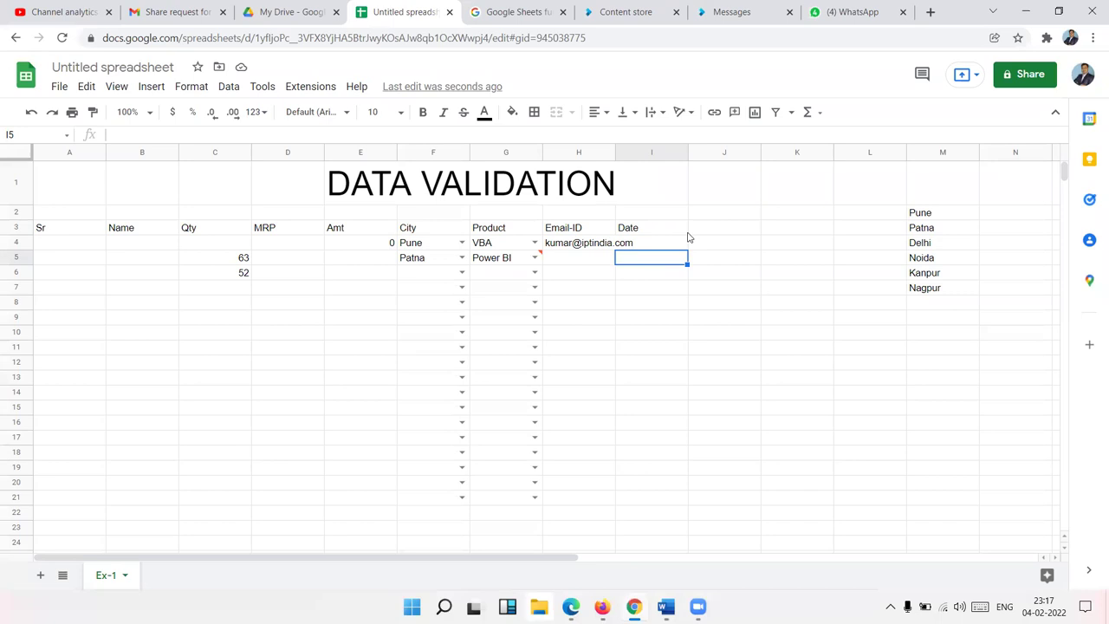
click(698, 230)
key(Right)
key(Right)
key(Right)
key(Right)
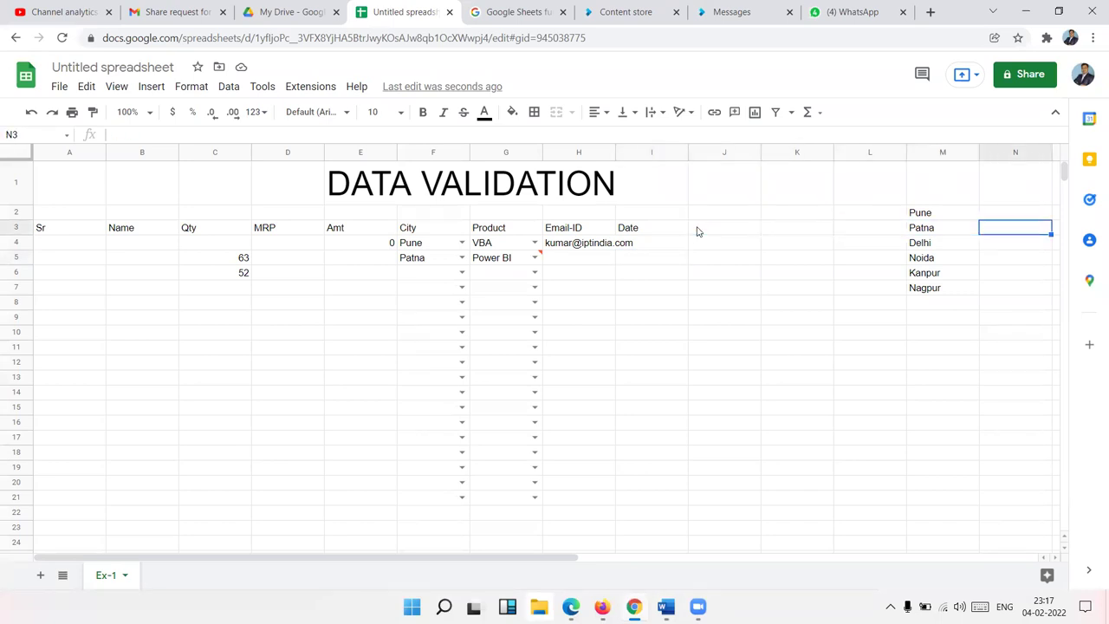
key(Right)
key(Right)
key(Right)
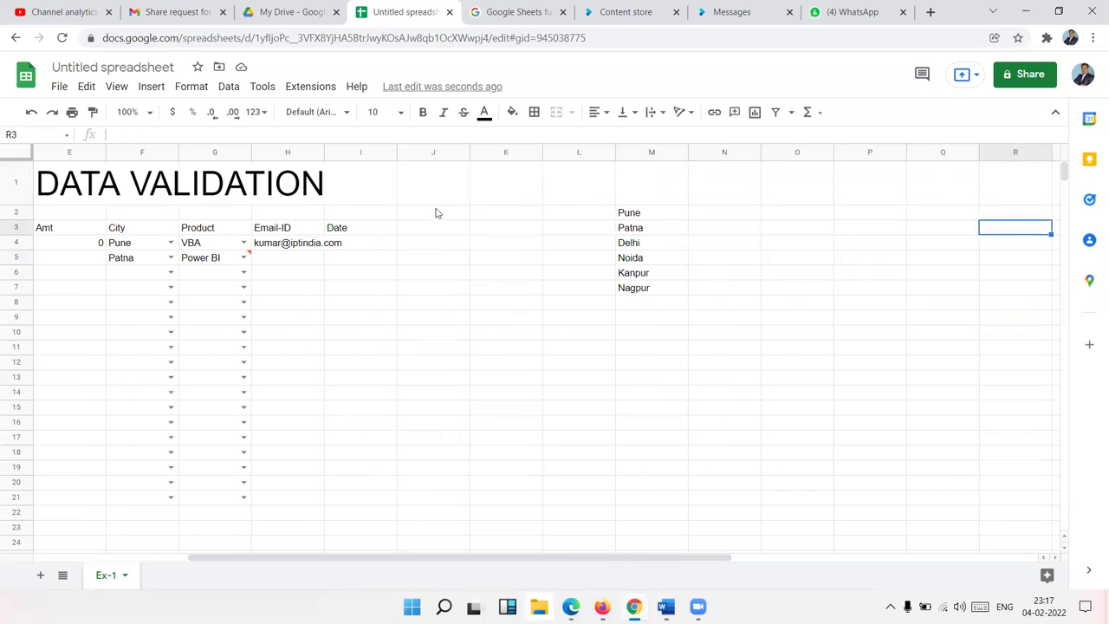
click(442, 237)
key(Left)
key(Left)
key(Left)
key(Left)
key(Left)
key(Left)
key(Left)
key(Left)
key(Right)
key(Right)
key(Right)
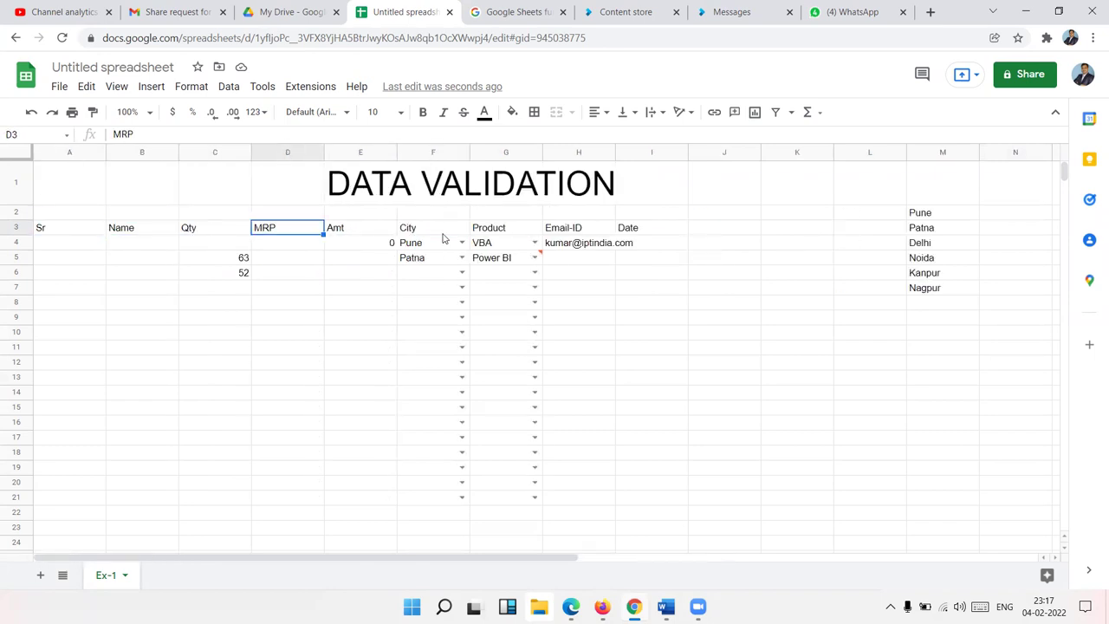
key(Left)
key(Down)
key(Down)
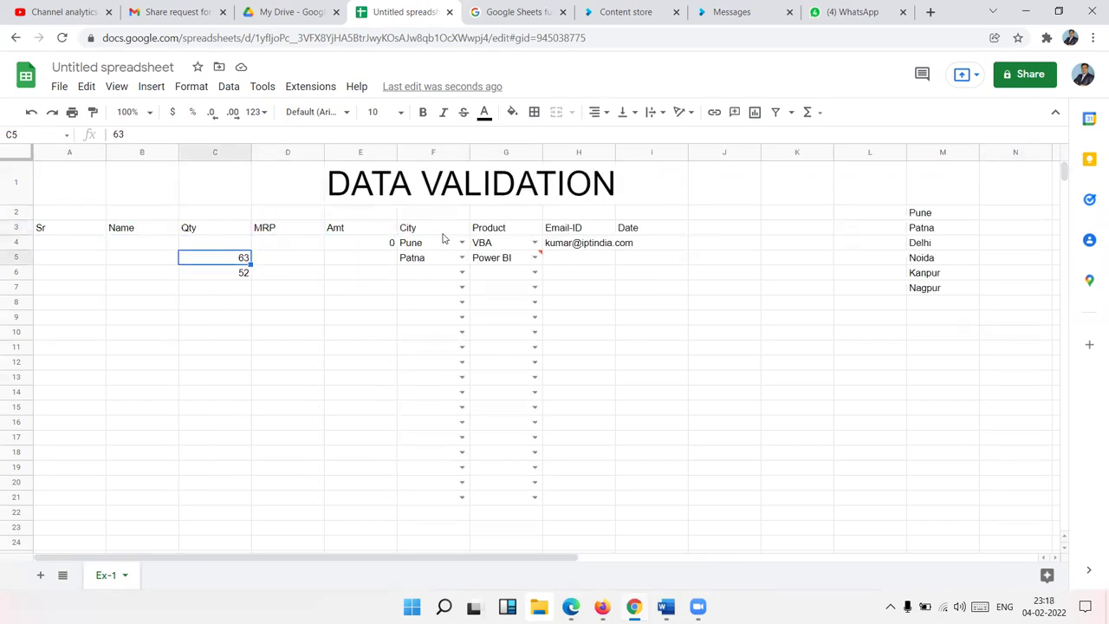
key(shift+Down)
key(Up)
key(Up)
key(Left)
key(Right)
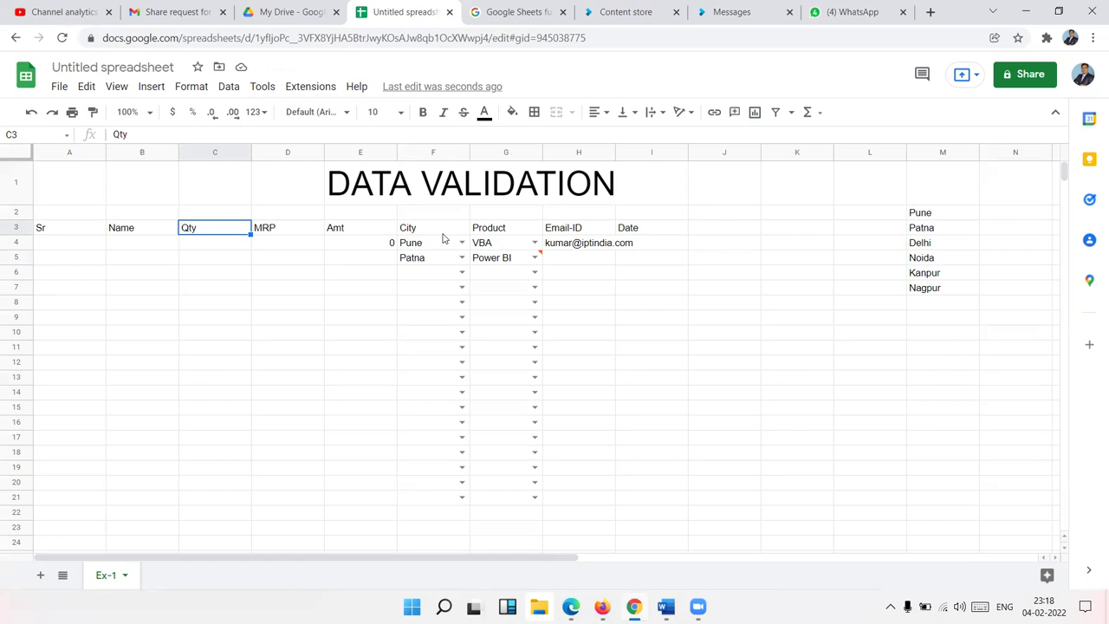
key(Down)
key(Down)
key(Right)
key(Up)
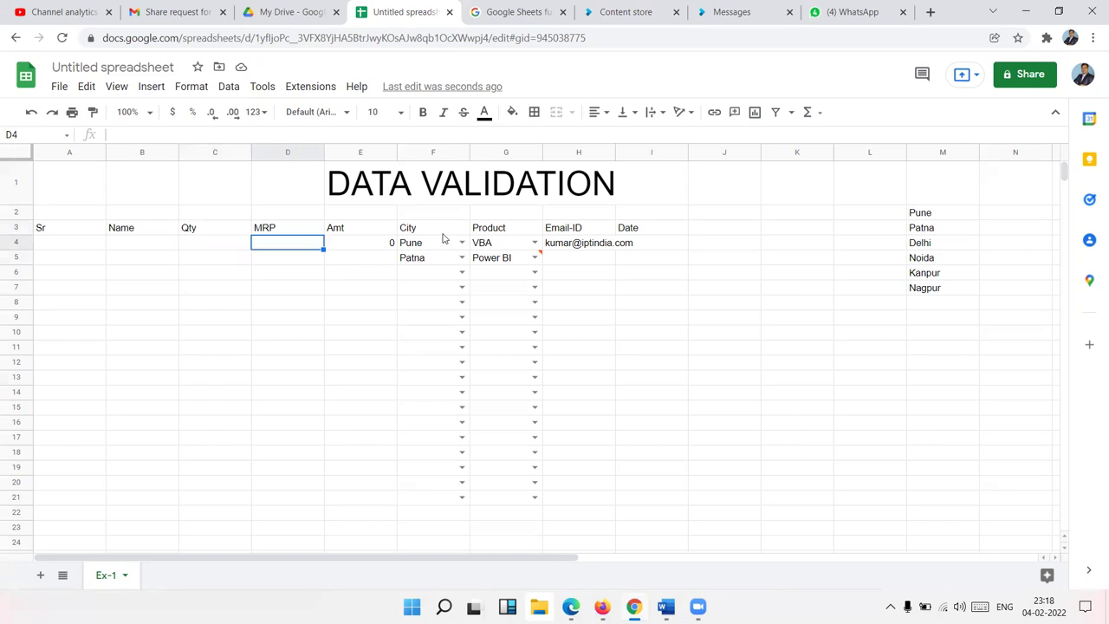
key(Left)
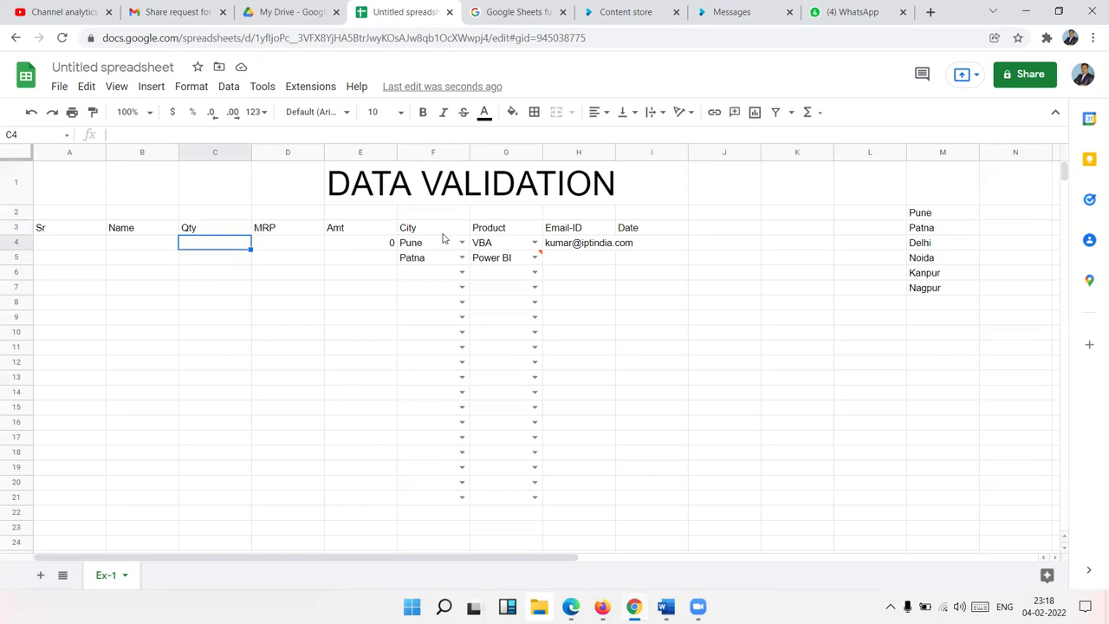
key(Right)
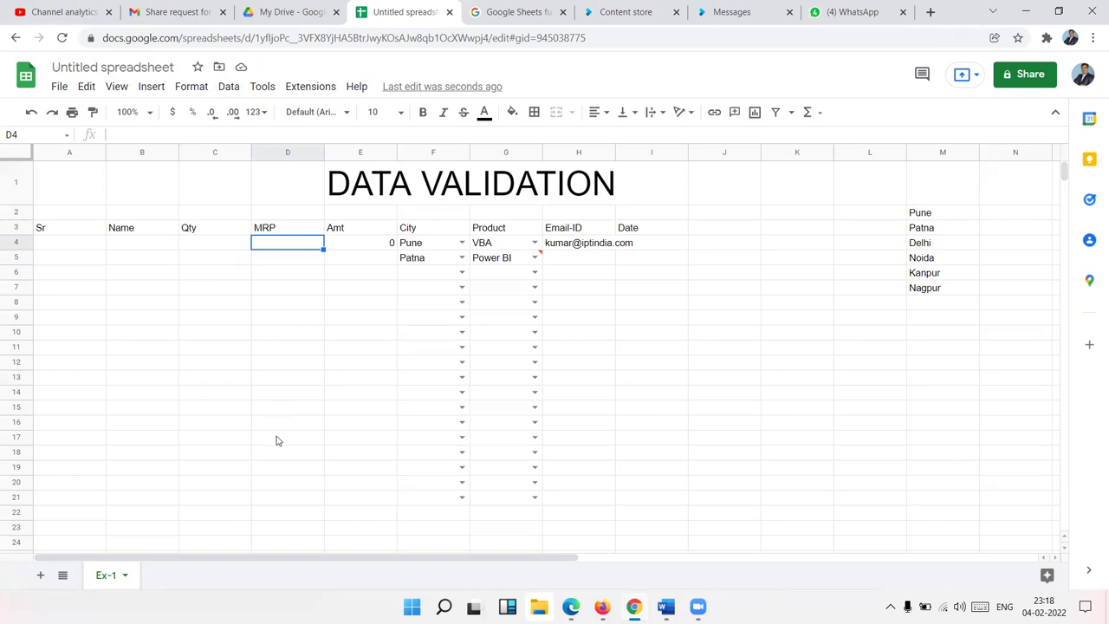
click(227, 87)
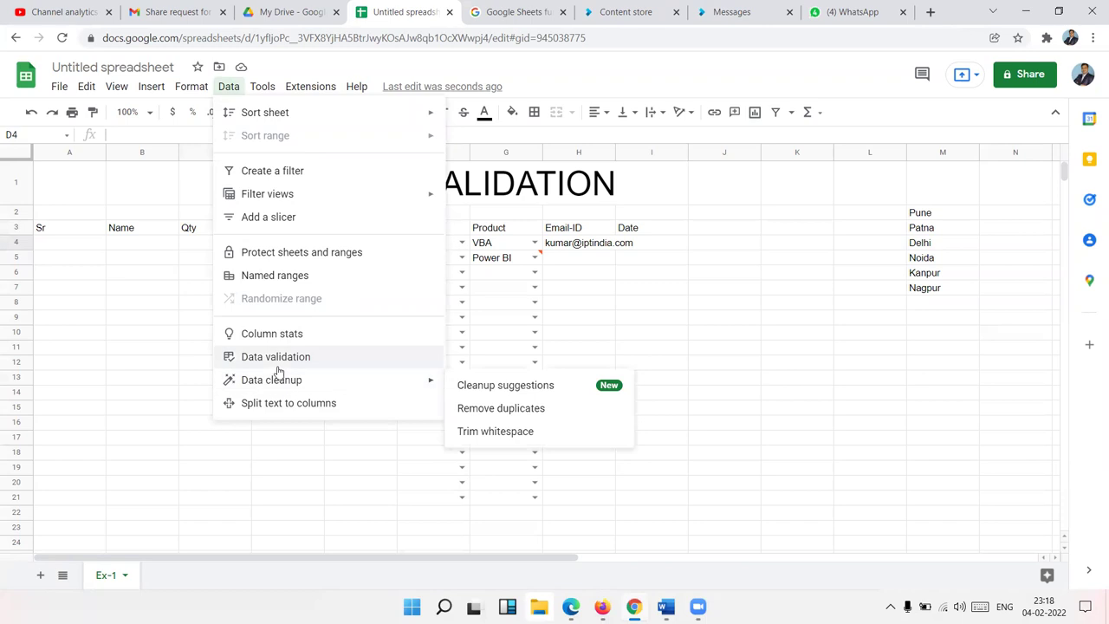
Set D4's validation criterion to custom formula =c4>0.
click(279, 362)
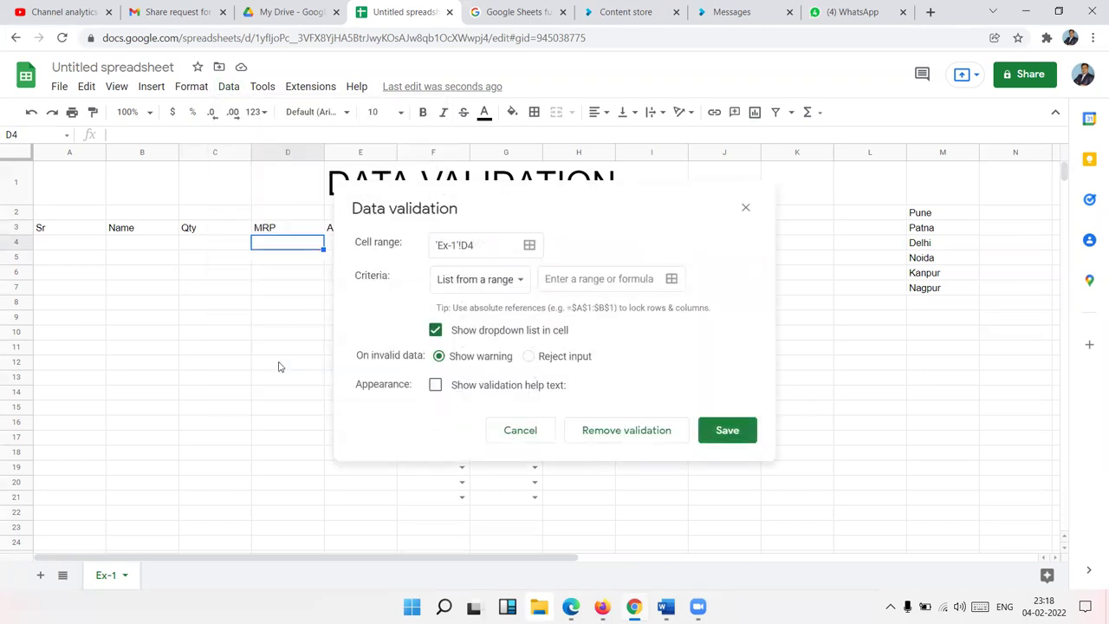
click(457, 286)
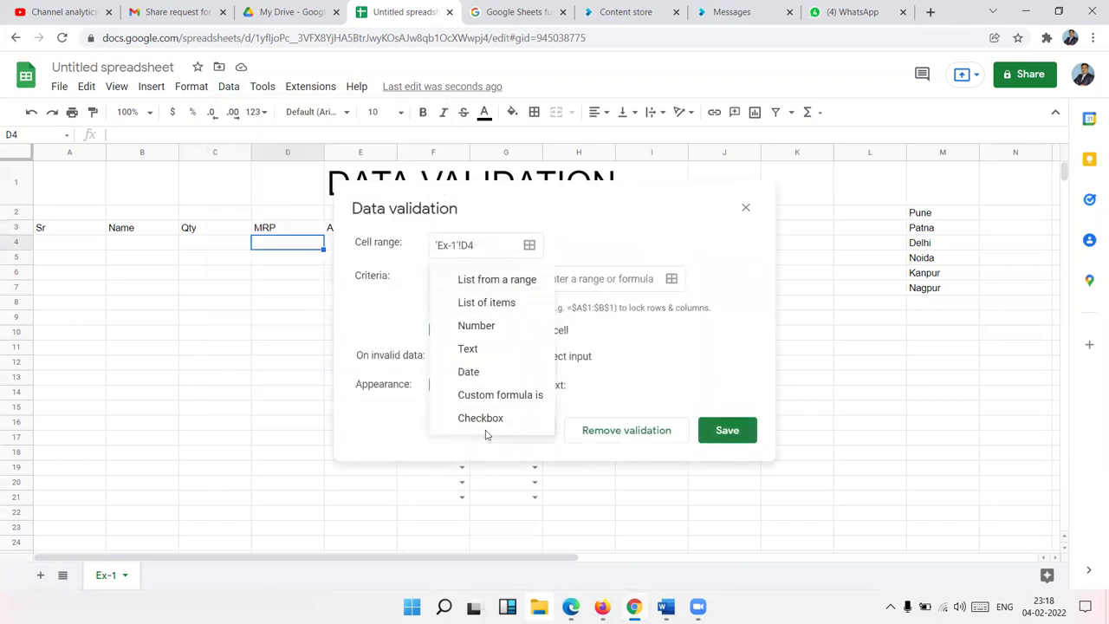
click(487, 397)
click(505, 289)
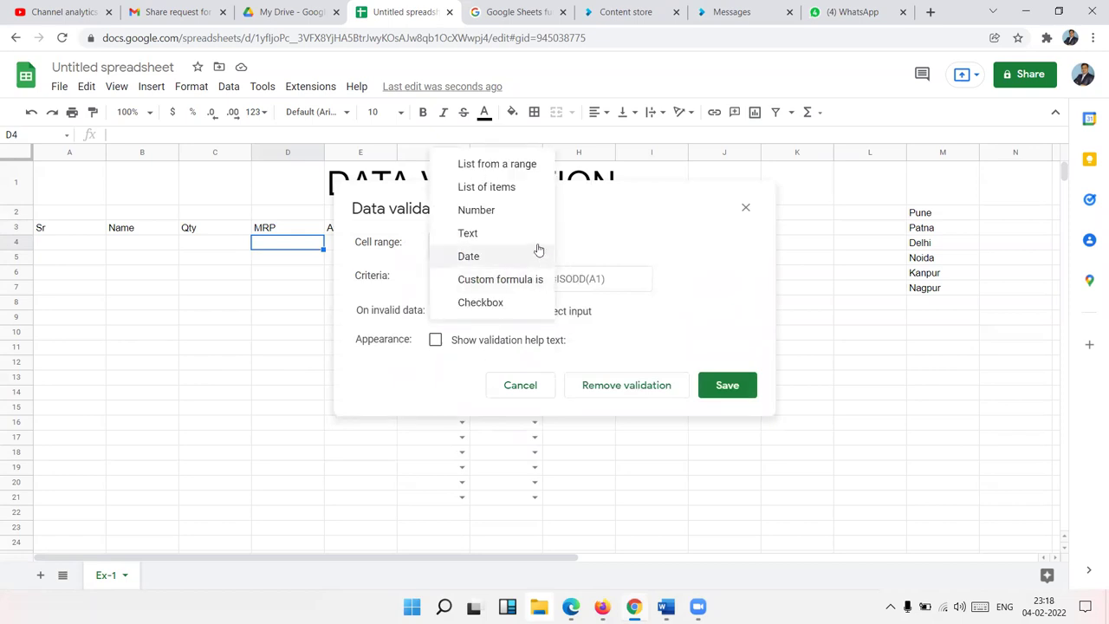
click(530, 285)
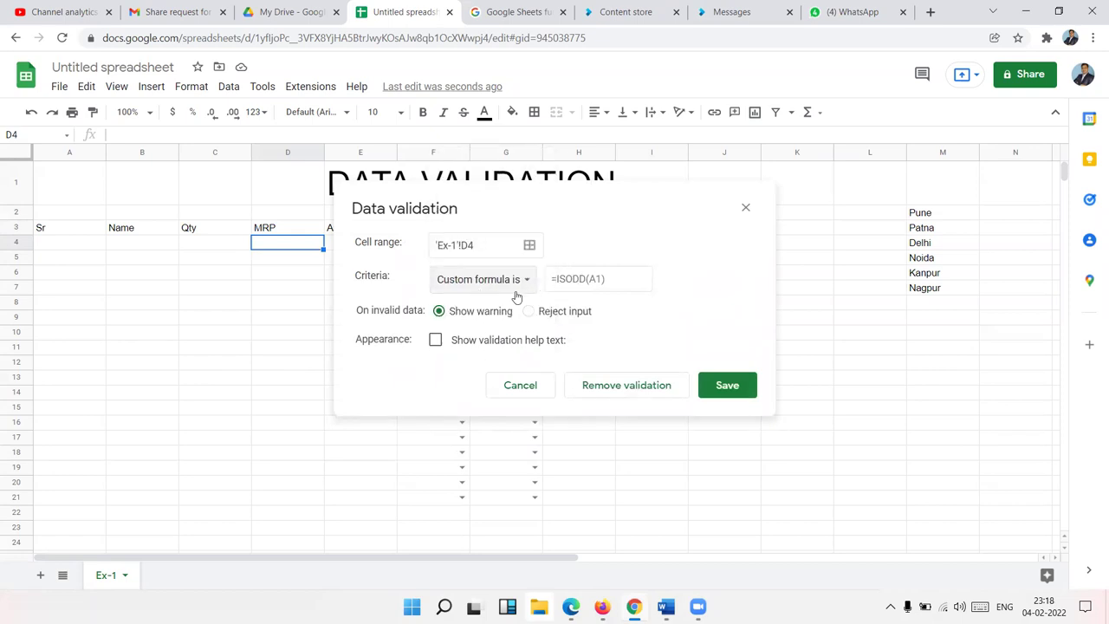
click(563, 284)
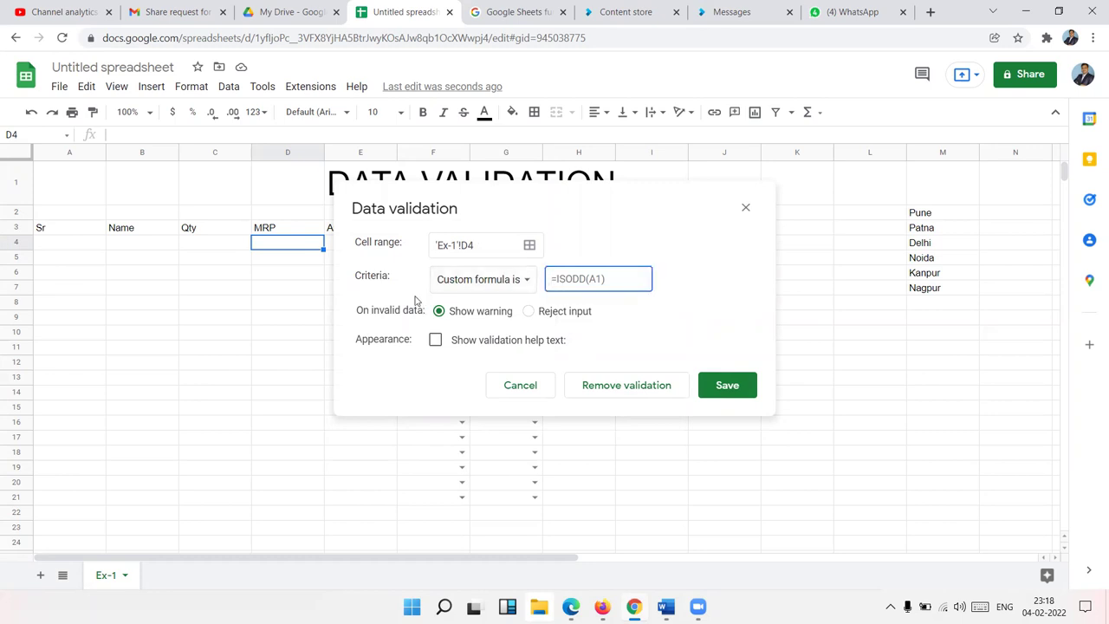
text(=)
click(206, 246)
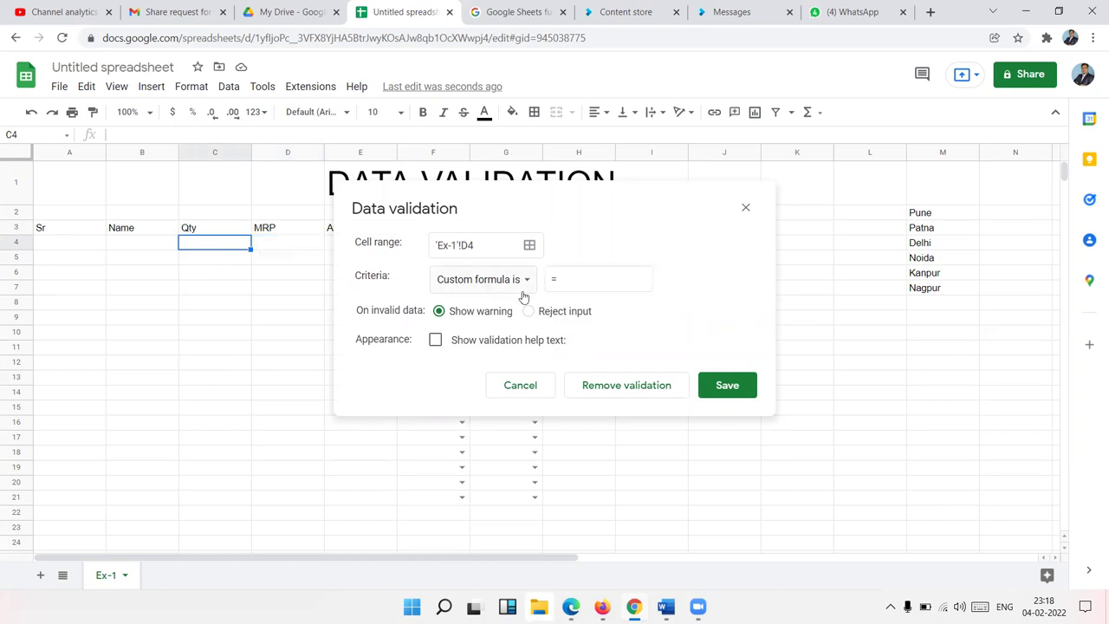
click(608, 282)
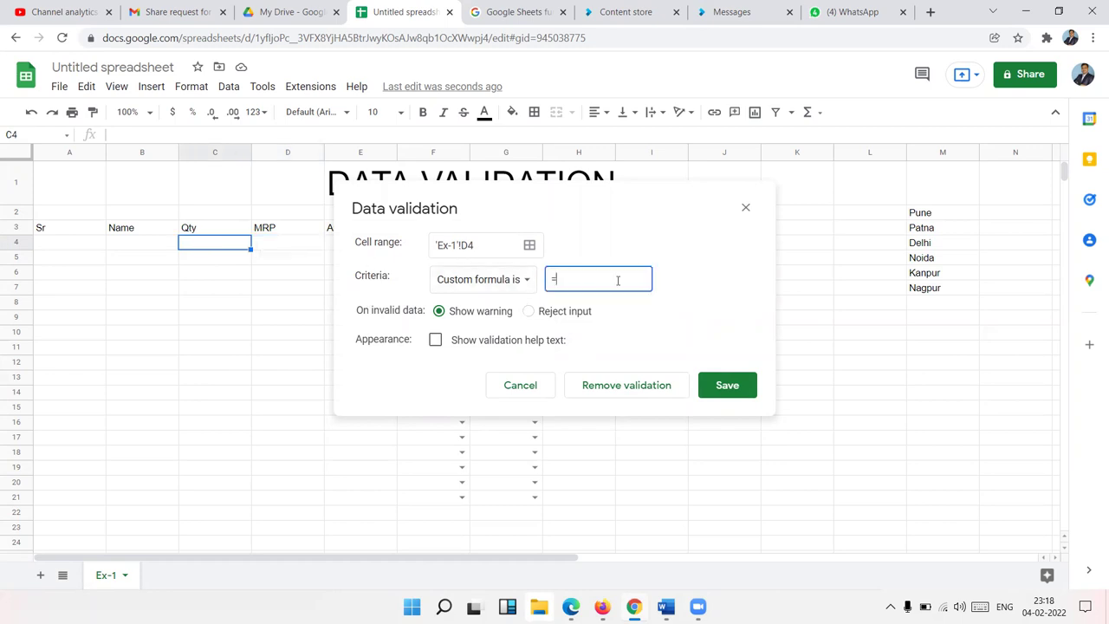
text(c4>0)
Reject invalid input, set help text 'Please Enter First Qty', and save the rule.
click(564, 313)
click(559, 343)
click(553, 376)
triple_click(553, 376)
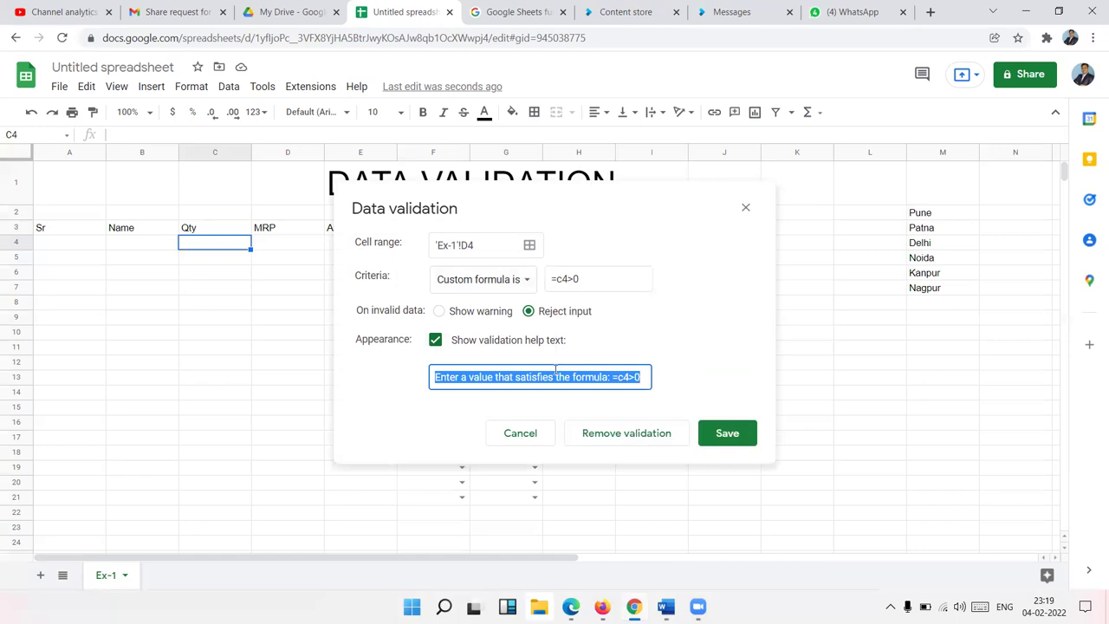
key(BackSpace)
text(Please )
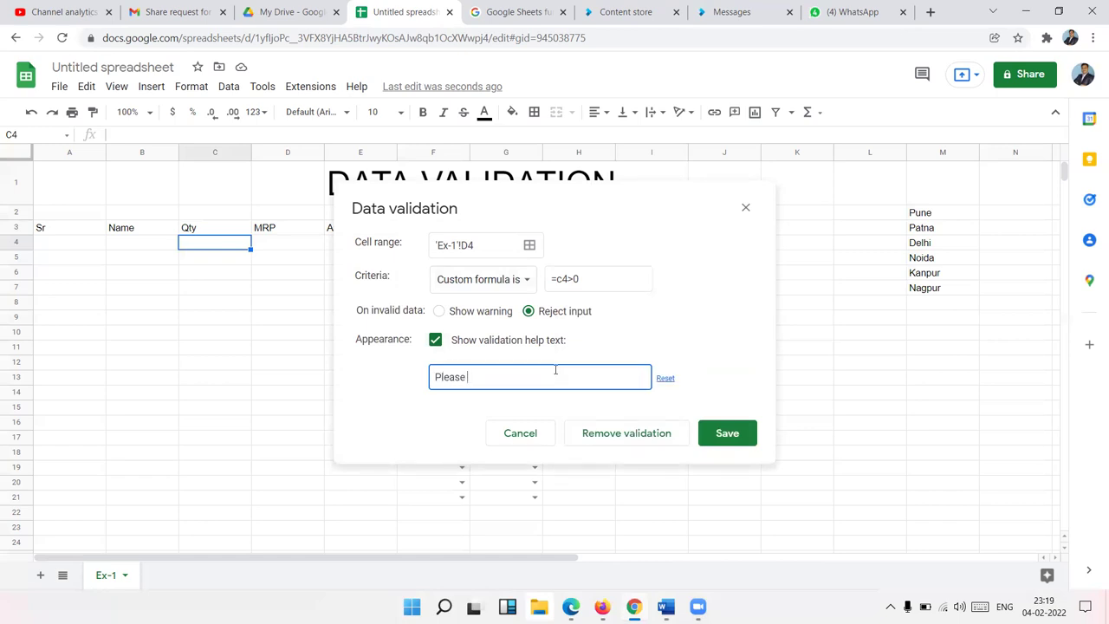
text(Enter First)
text(Qty)
click(728, 434)
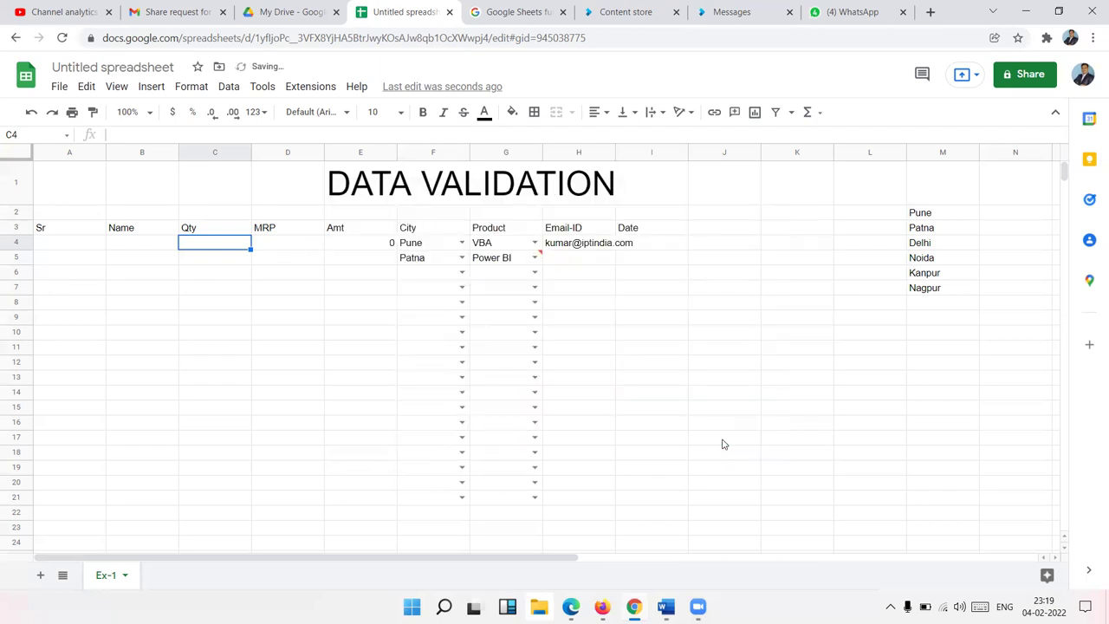
Copy D4 and paste only its data validation into MRP cells D5:D19.
click(272, 246)
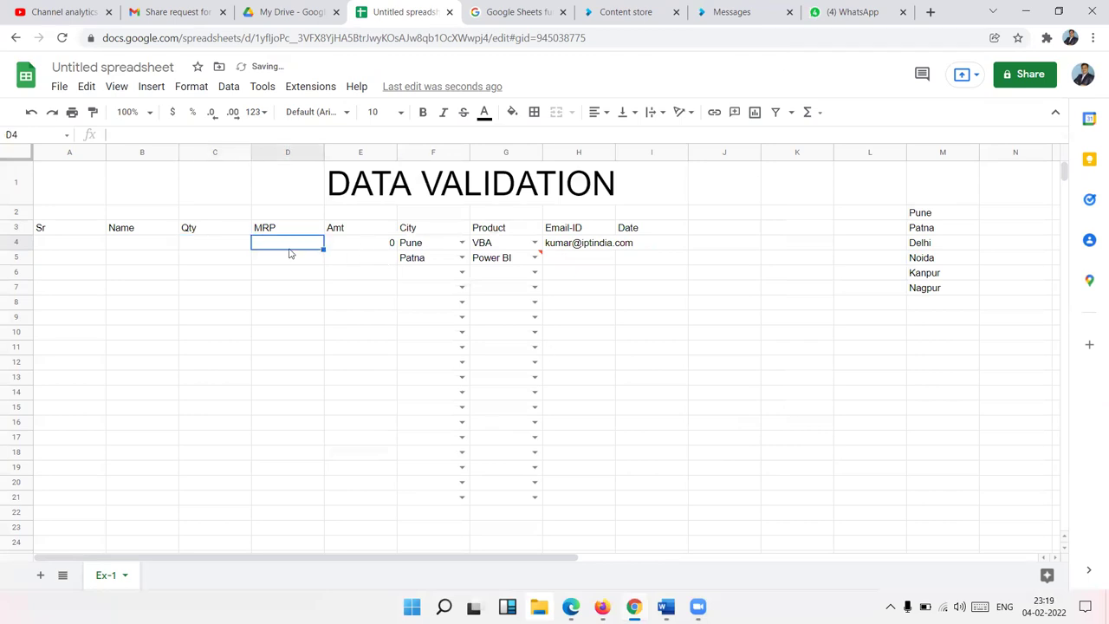
key(ctrl+c)
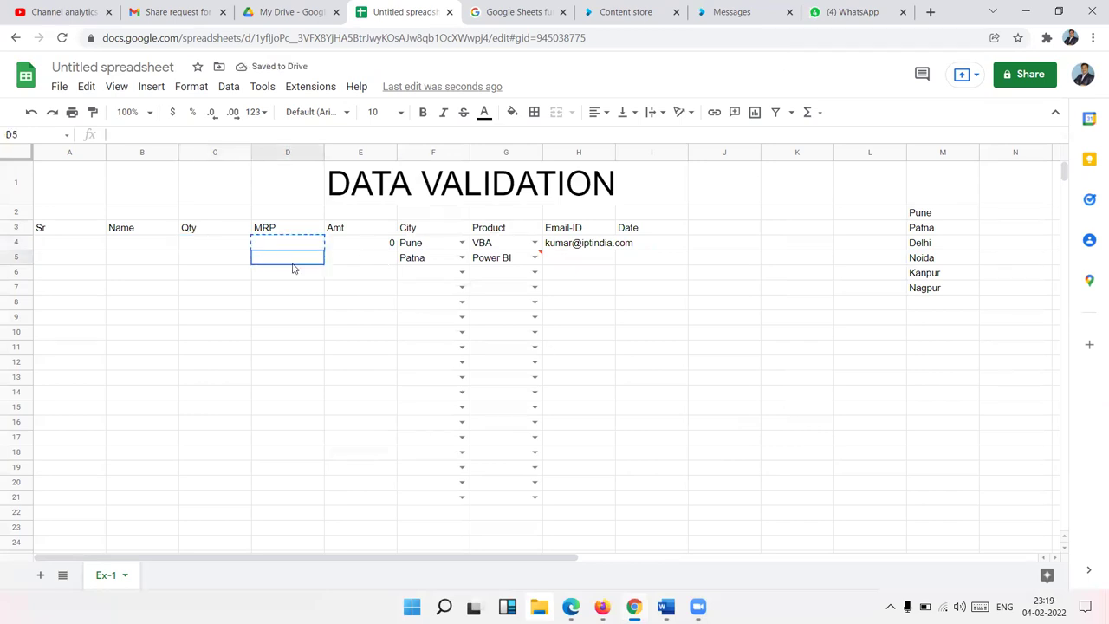
drag(293, 258, 293, 449)
right_click(293, 448)
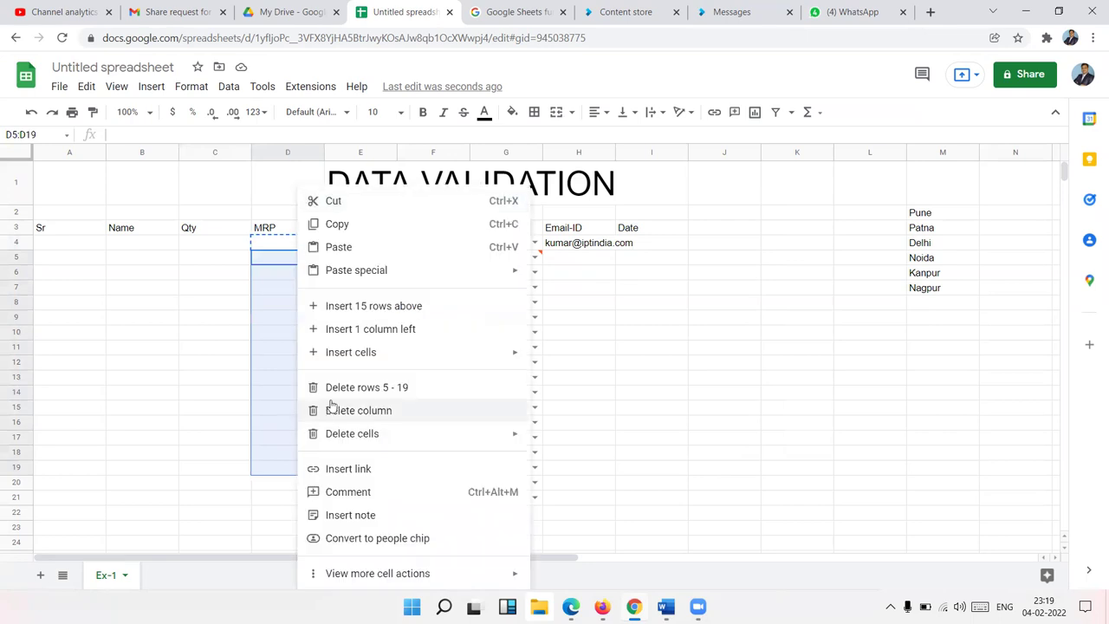
mouse_move(354, 282)
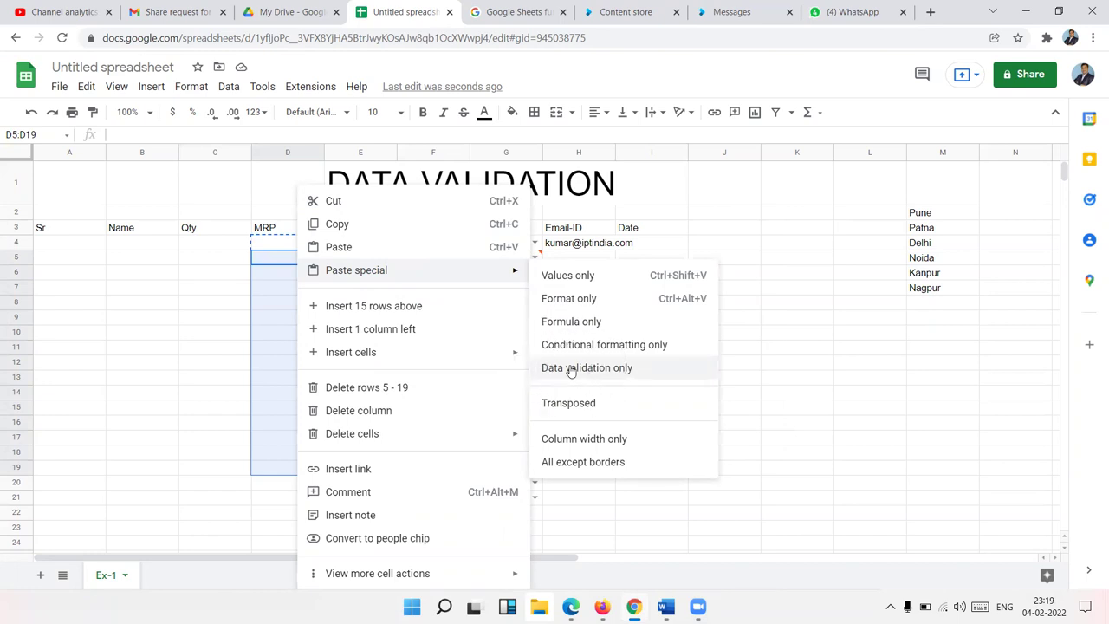
click(570, 368)
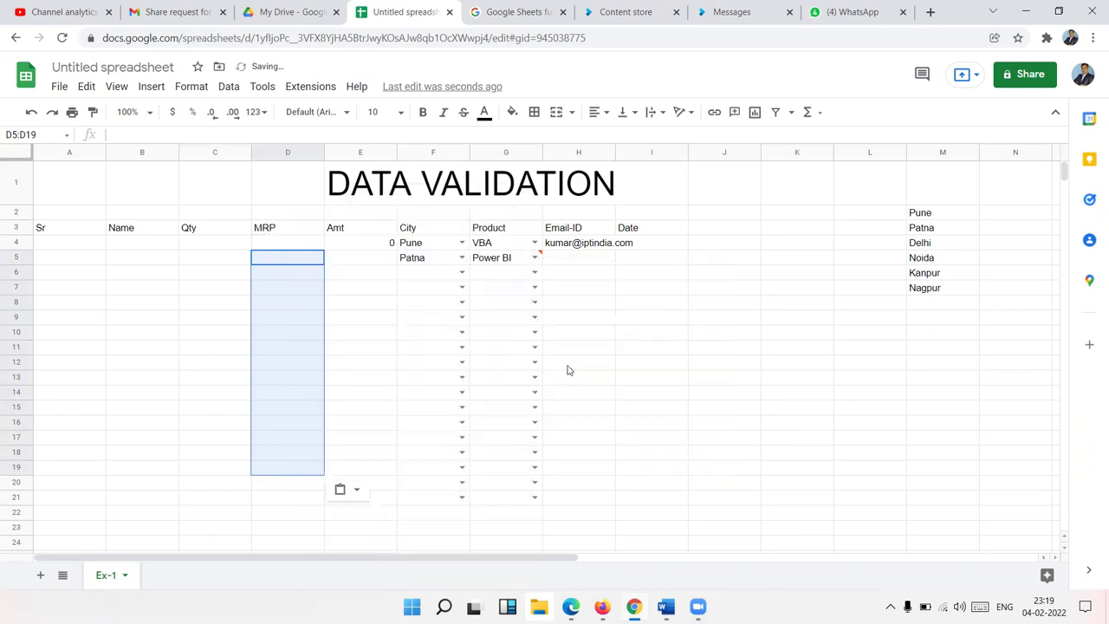
click(277, 247)
Test the quantity validation with invalid entries -1 and 5, dismissing each rejection alert.
text(100)
key(Return)
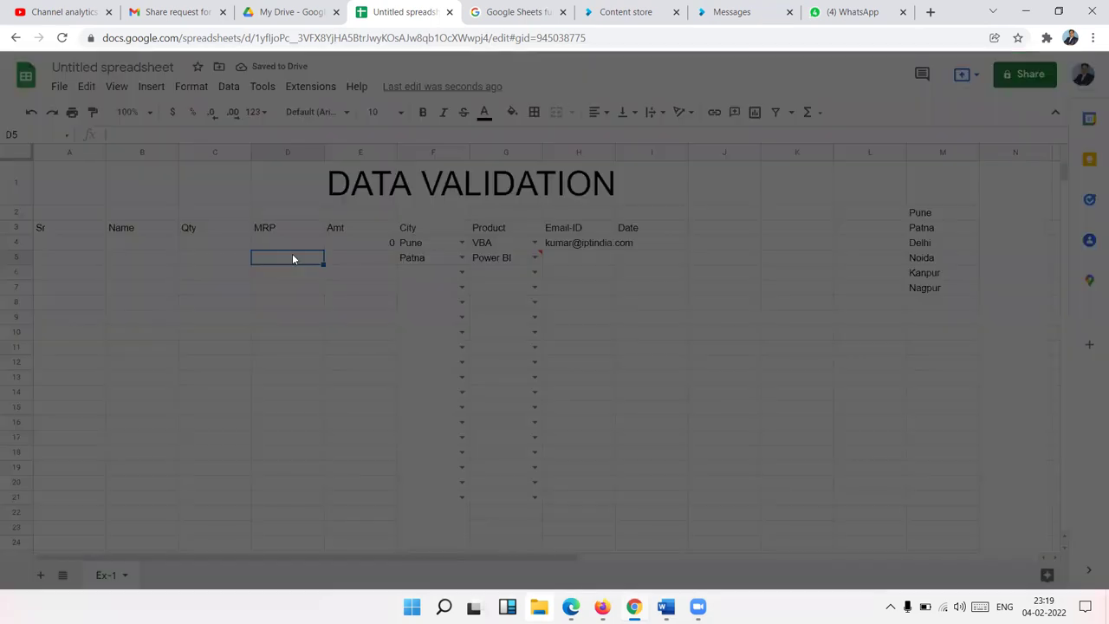
key(Return)
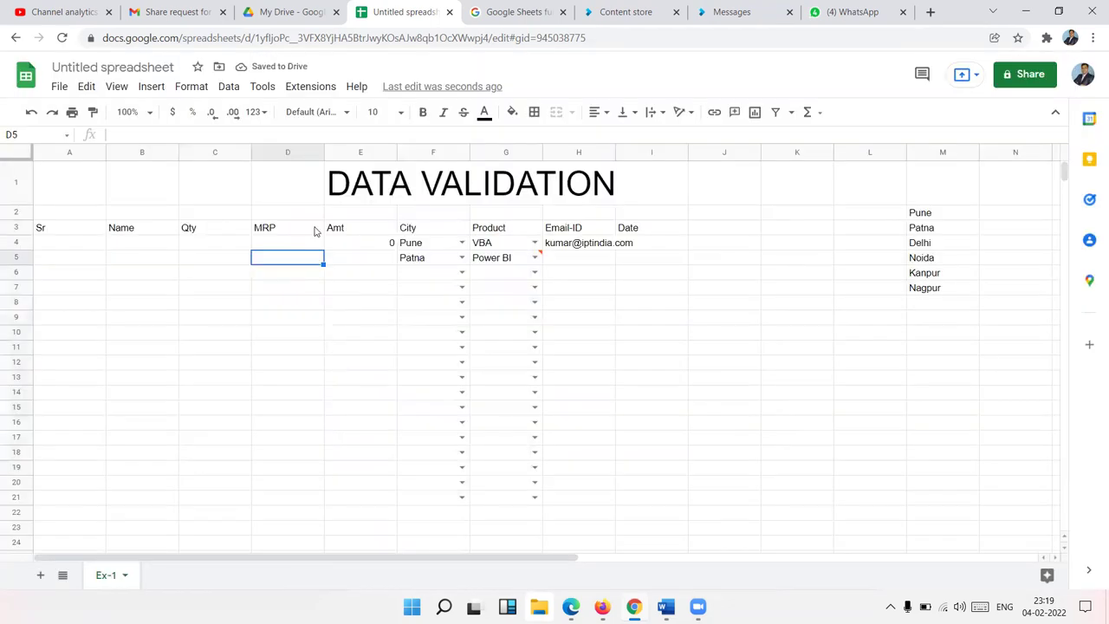
text(-1)
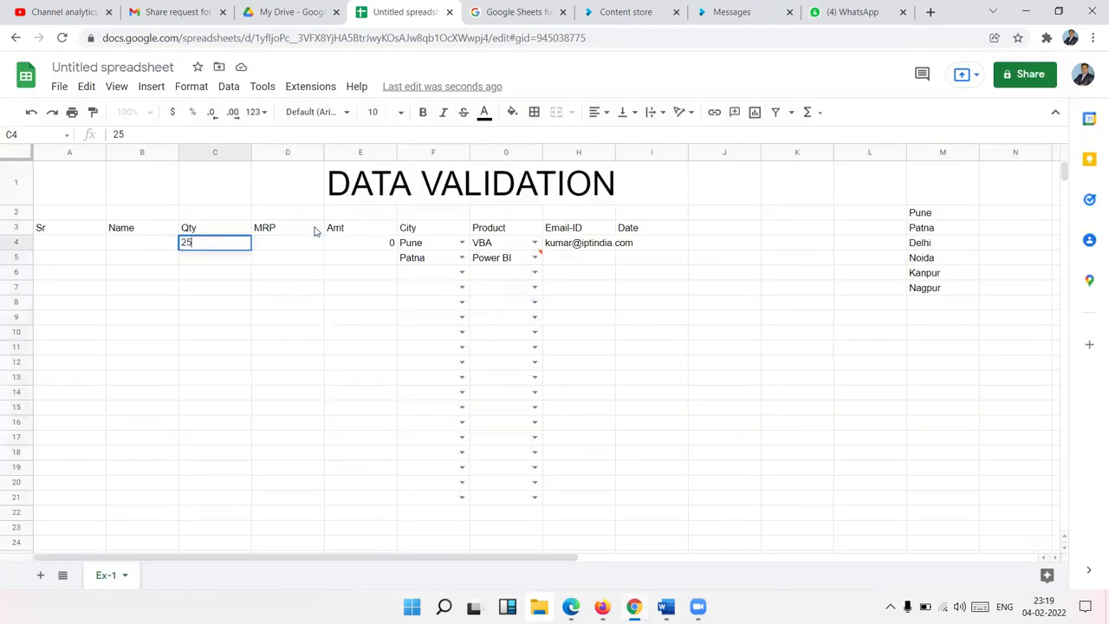
key(Return)
key(Return)
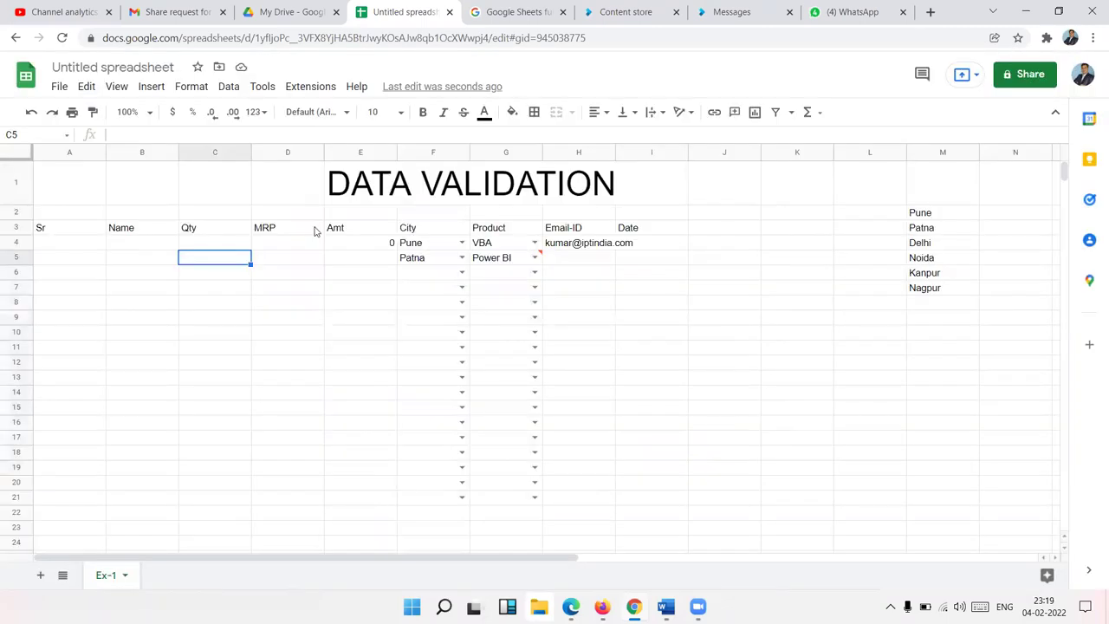
text(5)
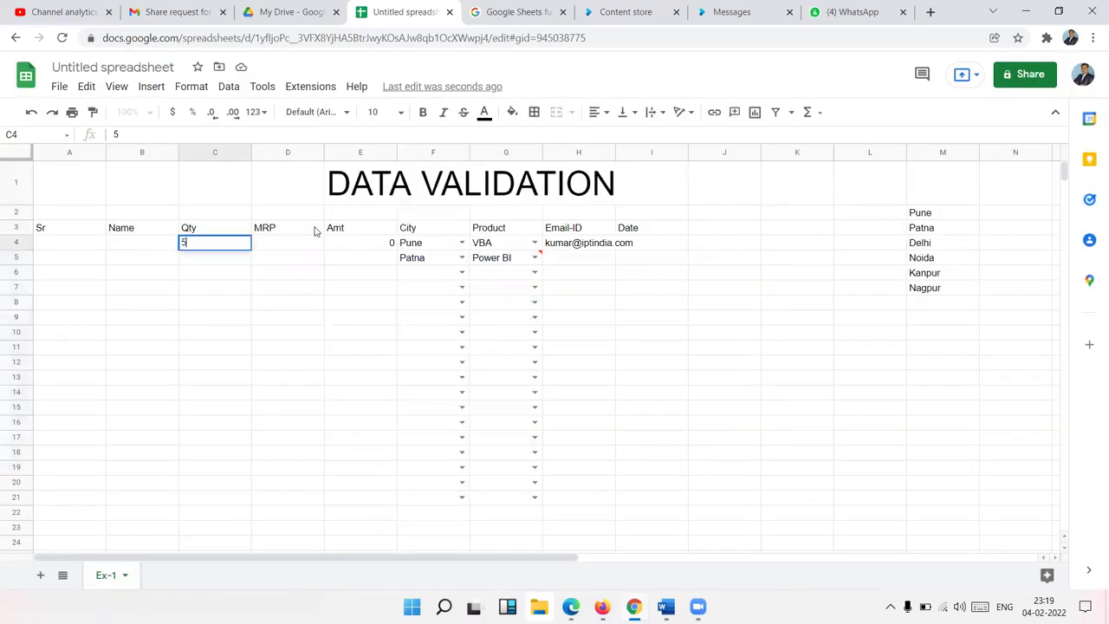
key(Return)
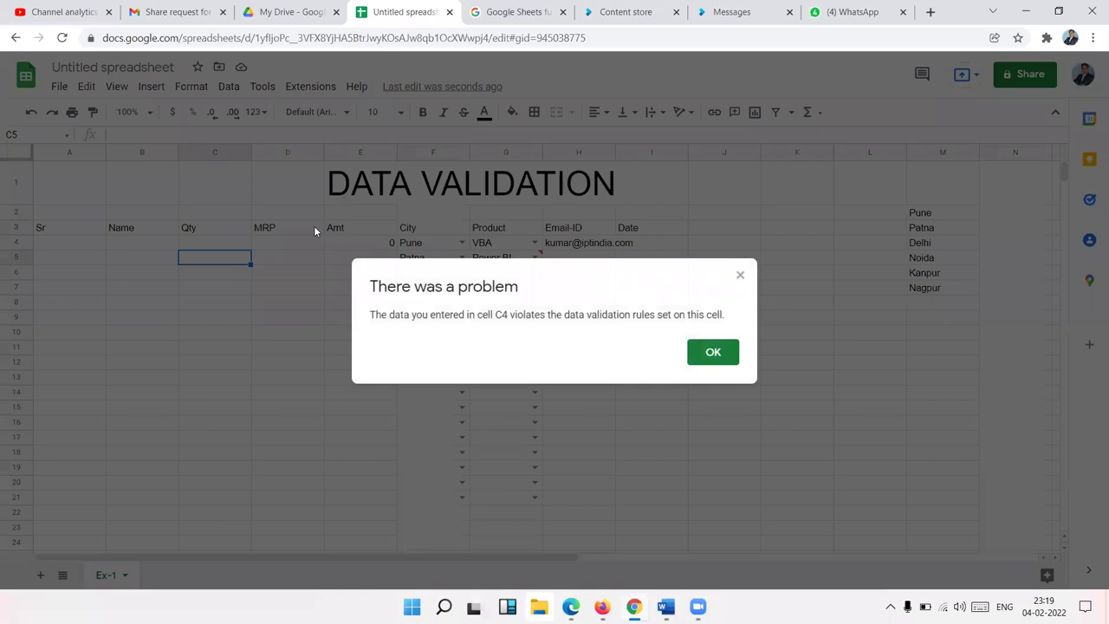
key(Return)
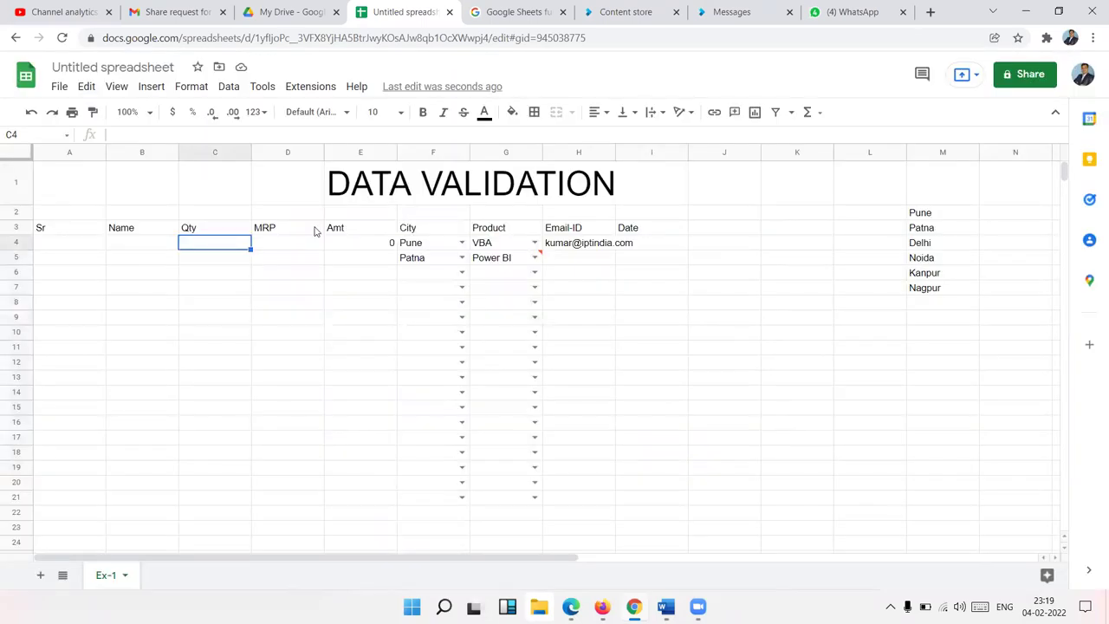
Enter quantities 65, 52 and 63 in C4:C6.
text(65)
key(Return)
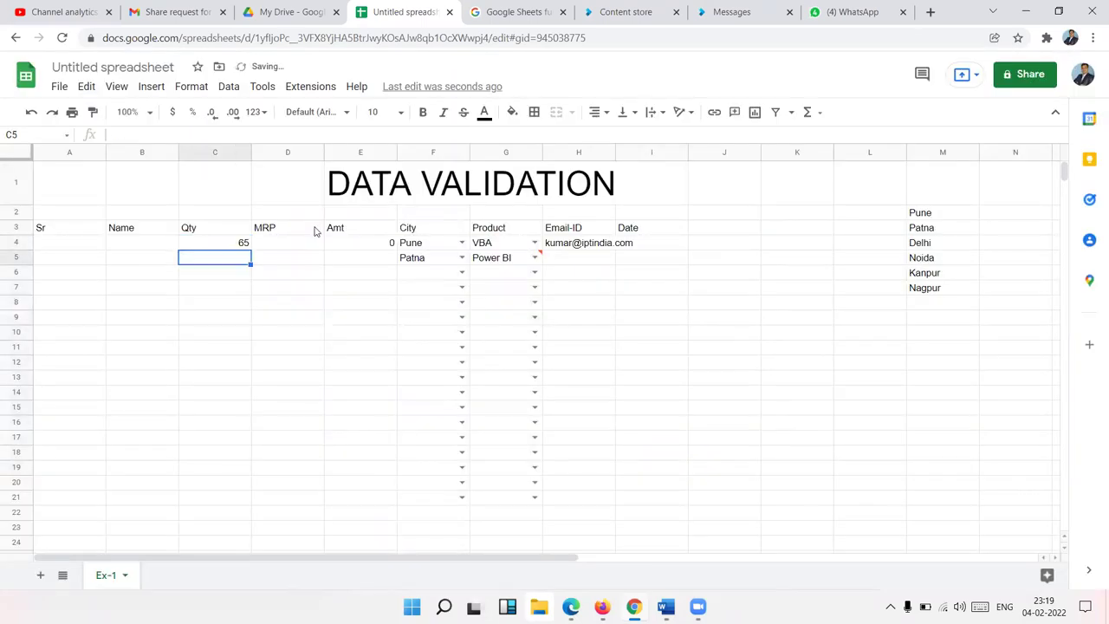
text(25)
key(BackSpace)
key(BackSpace)
text(52)
key(Return)
text(6)
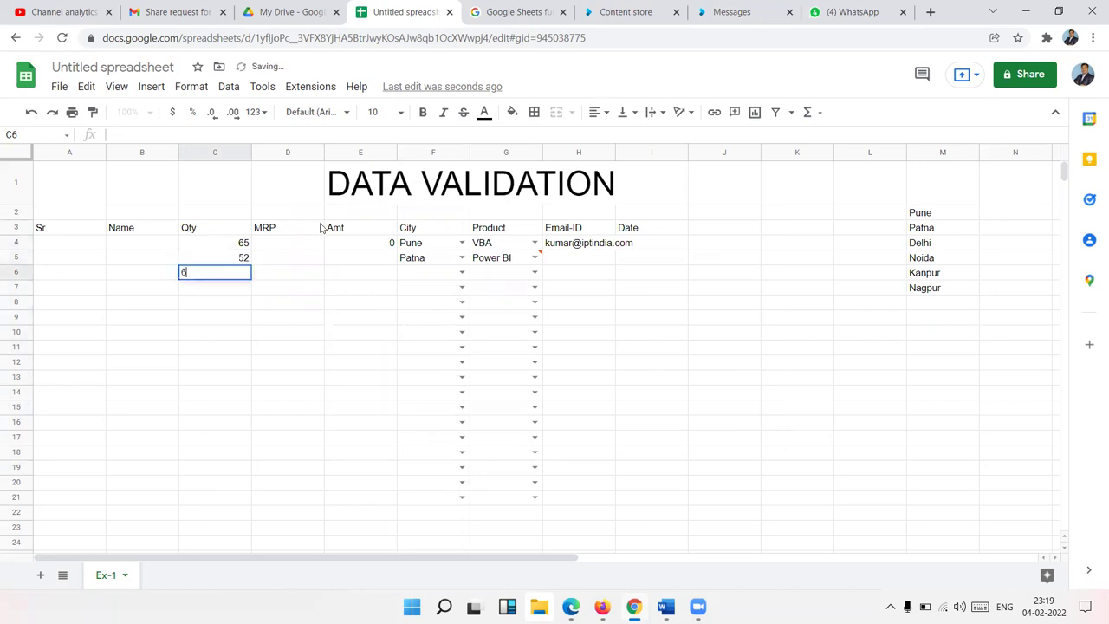
text(3)
key(Return)
Enter MRP values 25, 25 and 65 in D4:D6.
key(Up)
key(Up)
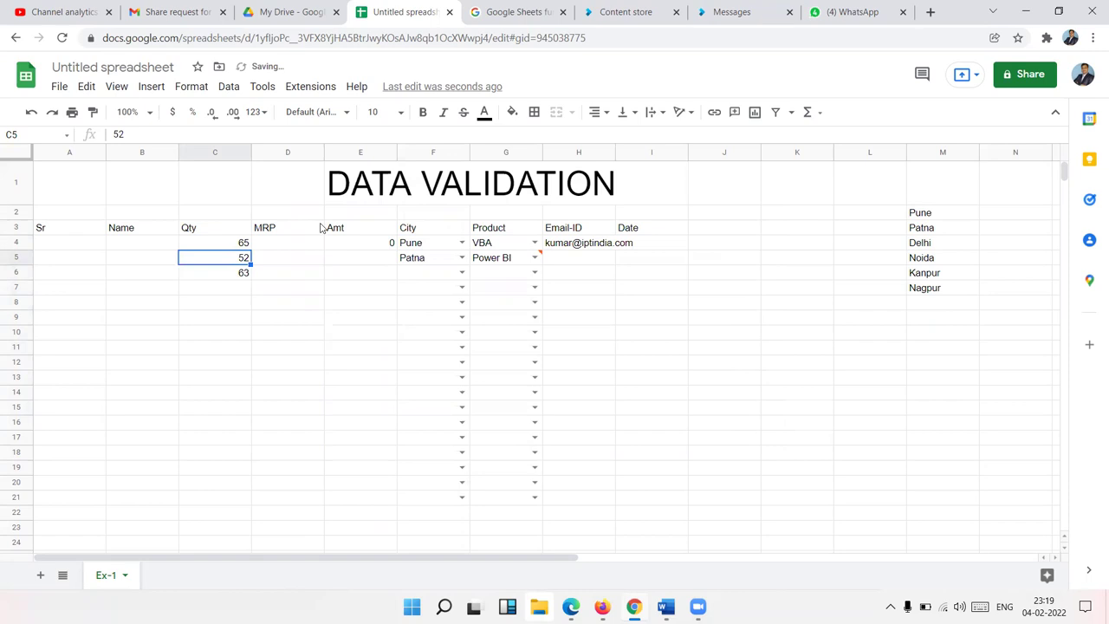
key(Up)
key(Right)
text(25)
key(Return)
text(25)
key(Return)
text(65)
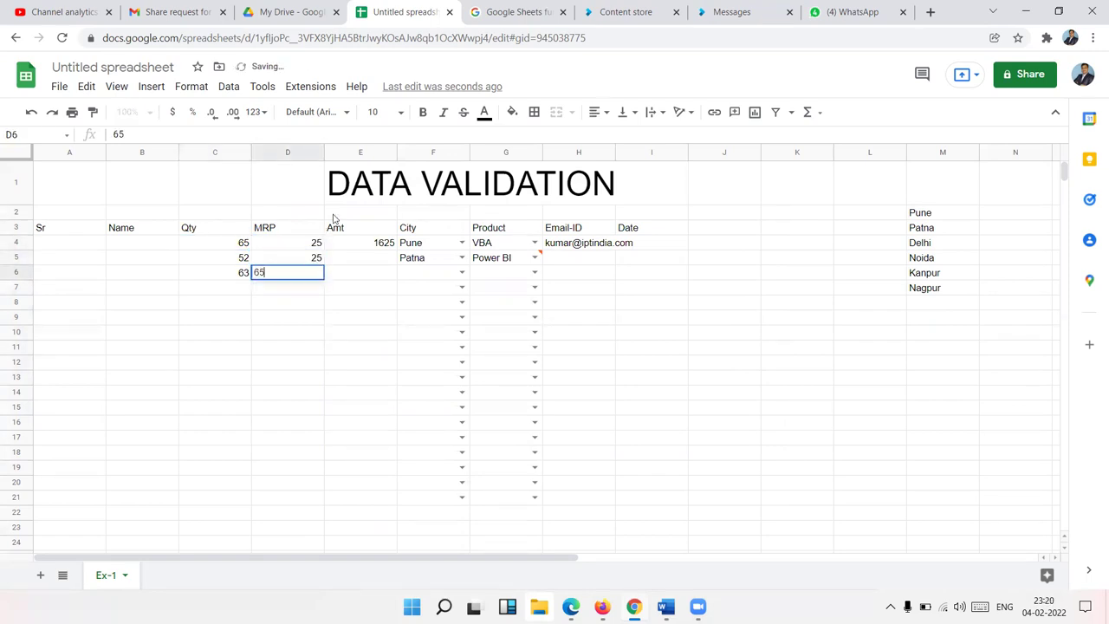
key(Return)
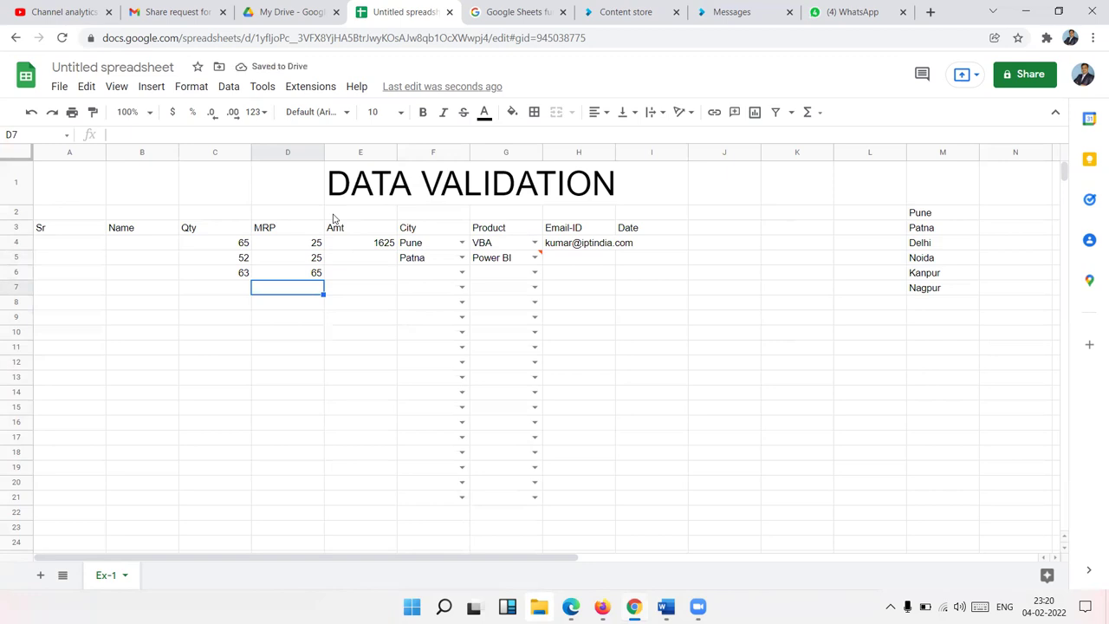
key(Left)
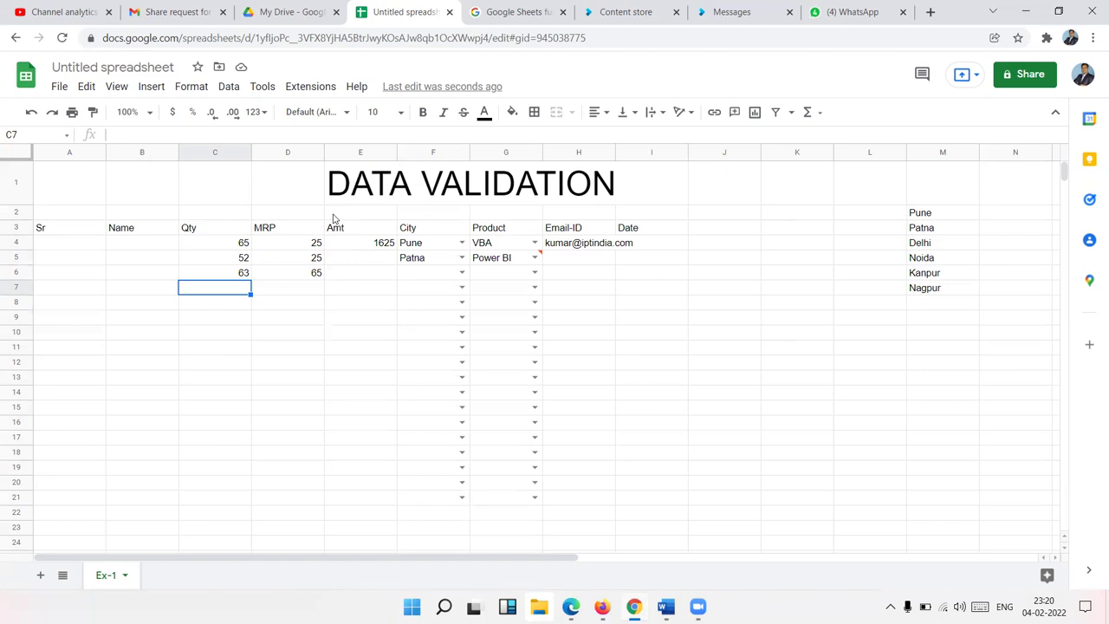
key(Right)
key(Right)
key(Right)
key(Right)
key(Right)
Type the heading 'Status' in J3 next to Date, then return to J4.
key(Up)
key(Up)
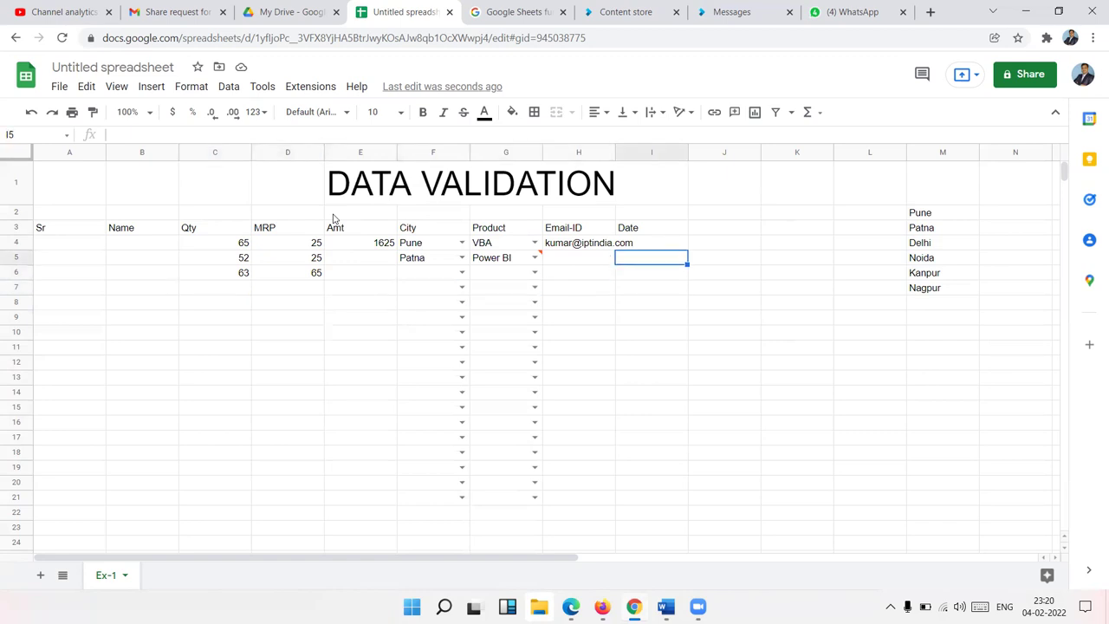
key(Up)
key(Up)
key(Right)
text(St)
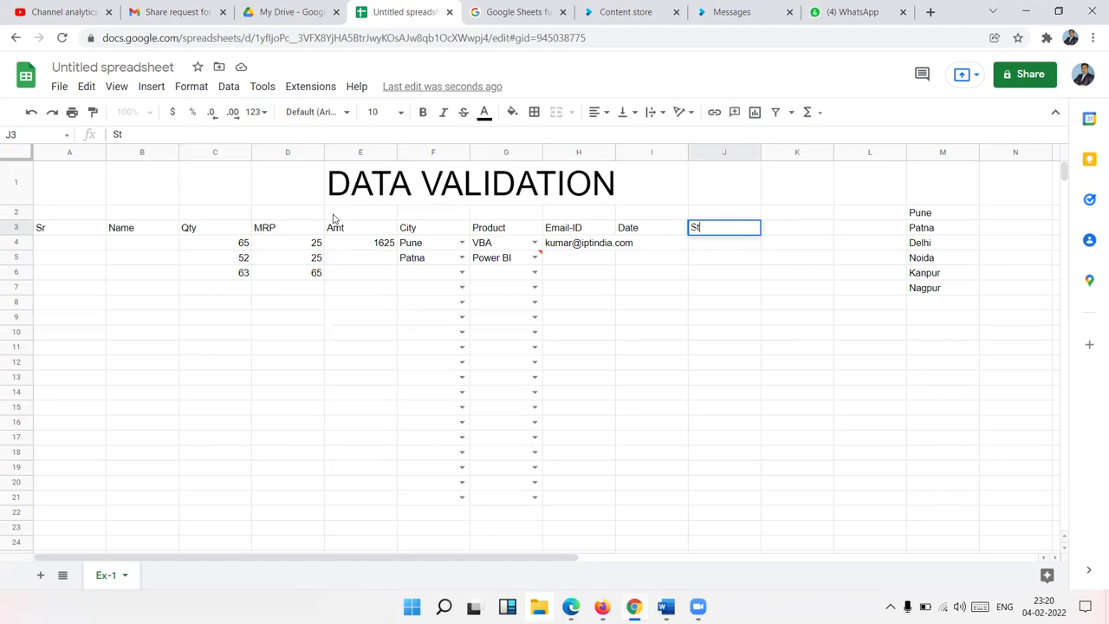
text(.)
text(atus)
key(Return)
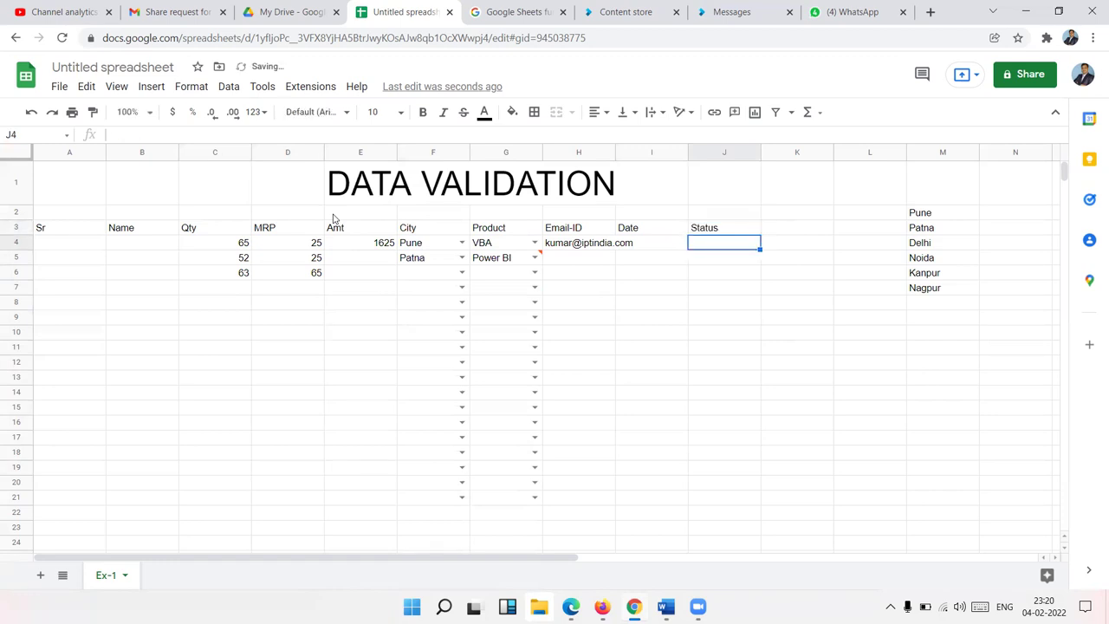
key(Up)
key(Down)
key(Left)
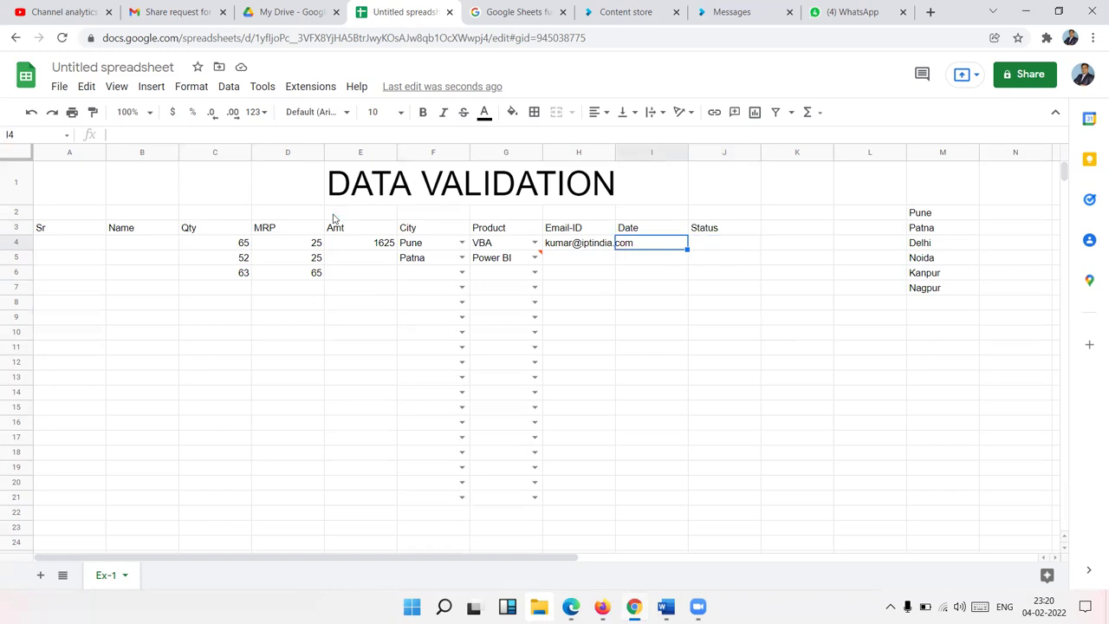
key(Right)
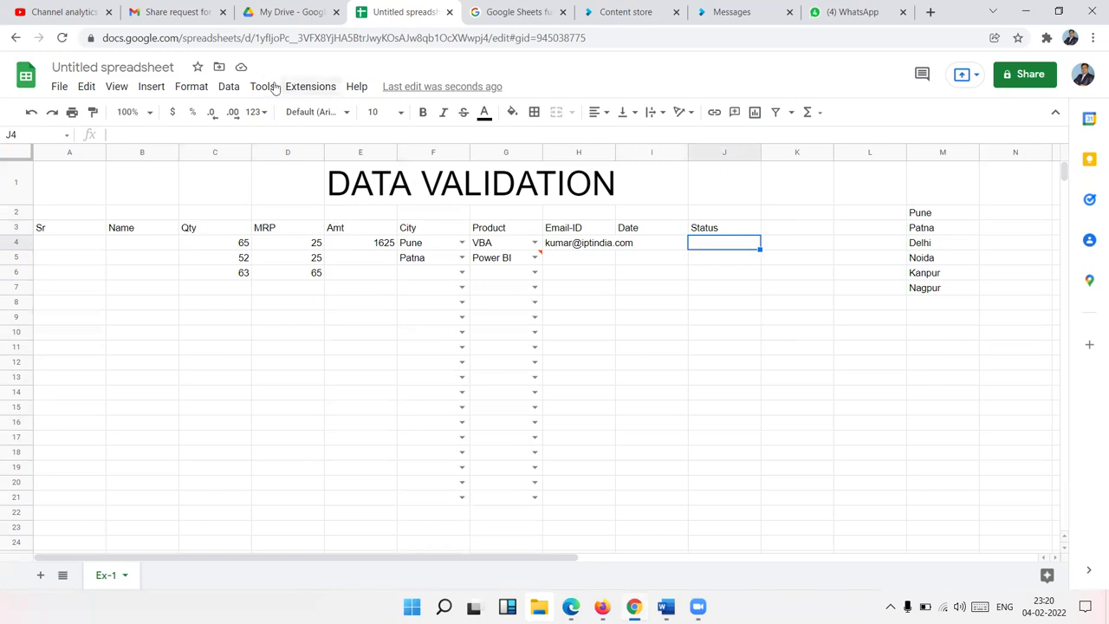
Give J4 a custom-formula validation rule =and(i4>0,or(j4="OK",j4="Pending")).
click(239, 89)
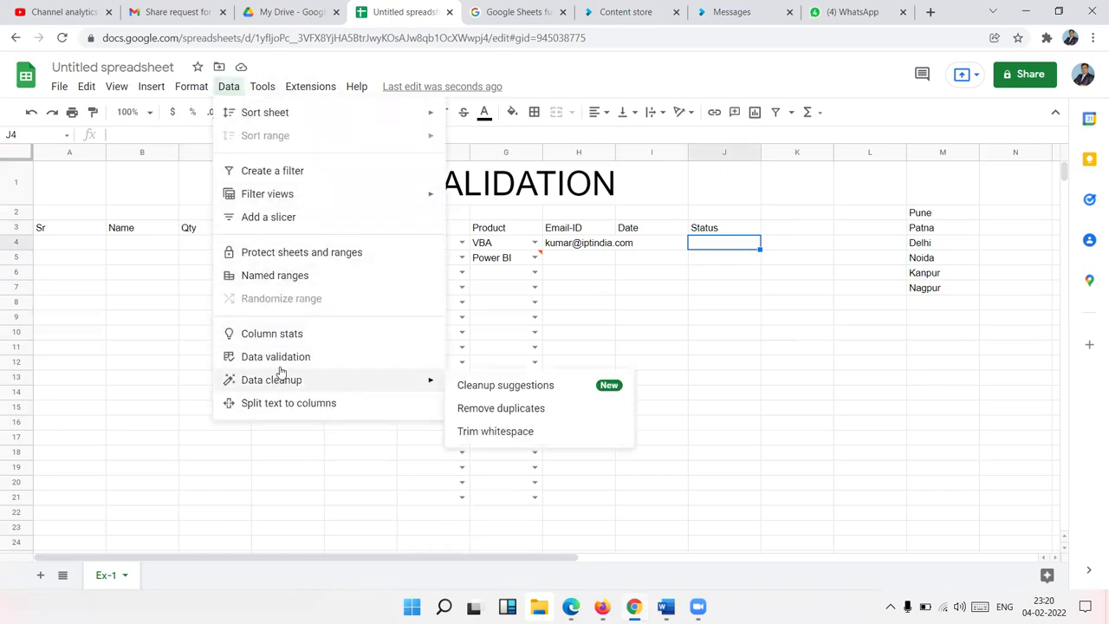
click(281, 357)
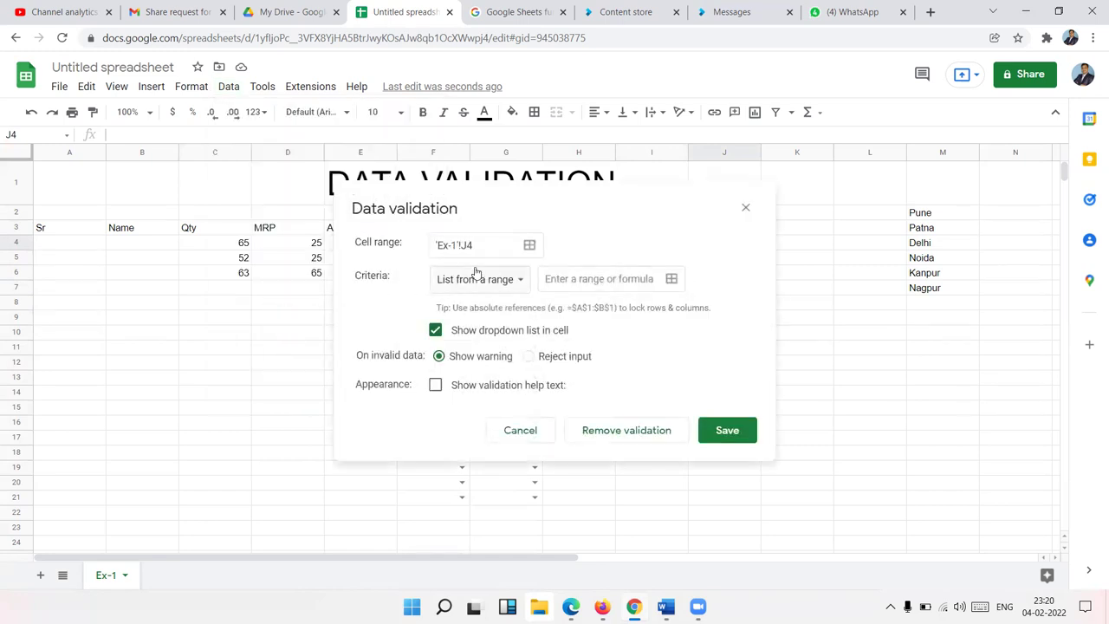
click(473, 278)
click(473, 394)
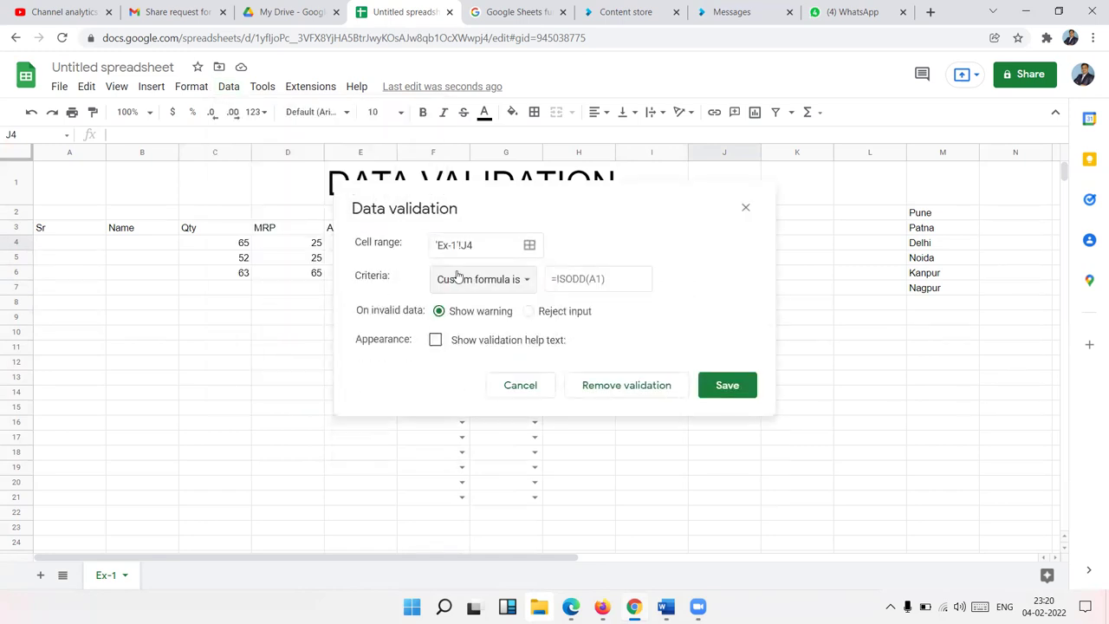
drag(533, 202, 345, 189)
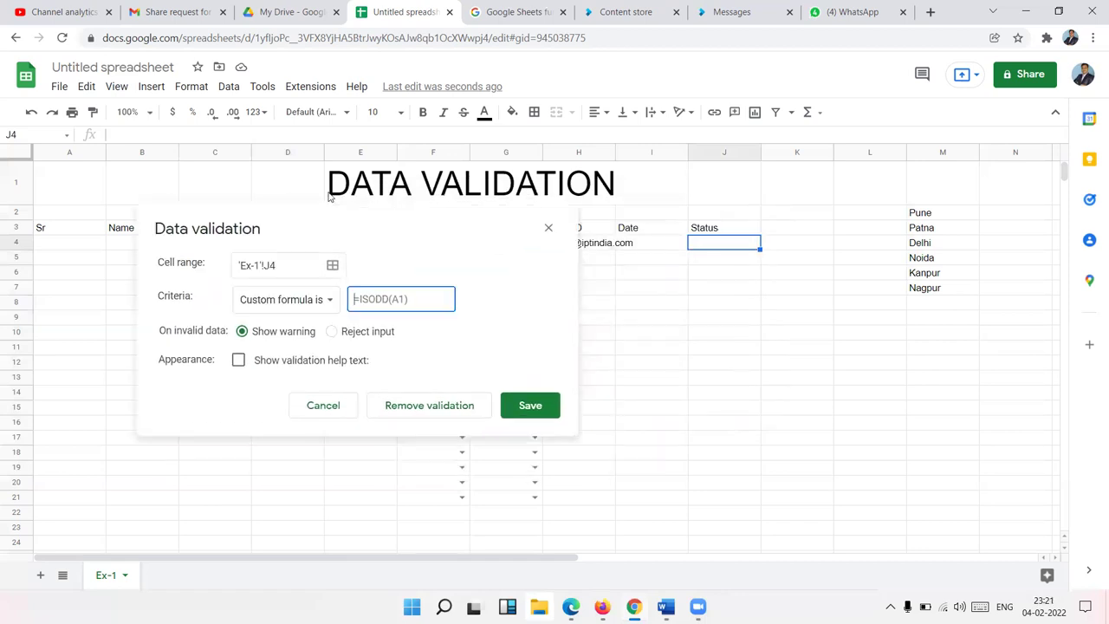
text(=)
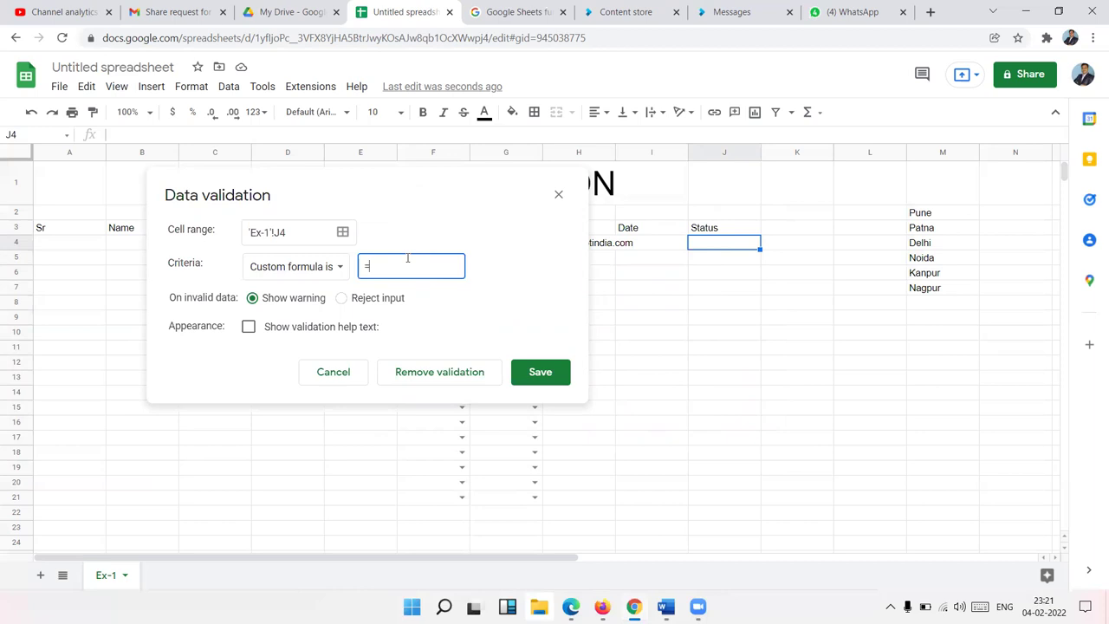
text(and)
text(()
text(i4>0)
text(,or)
text(()
text(j4=)
text("OK)
text(j4)
text(=)
text(F)
text(ending)
text("))
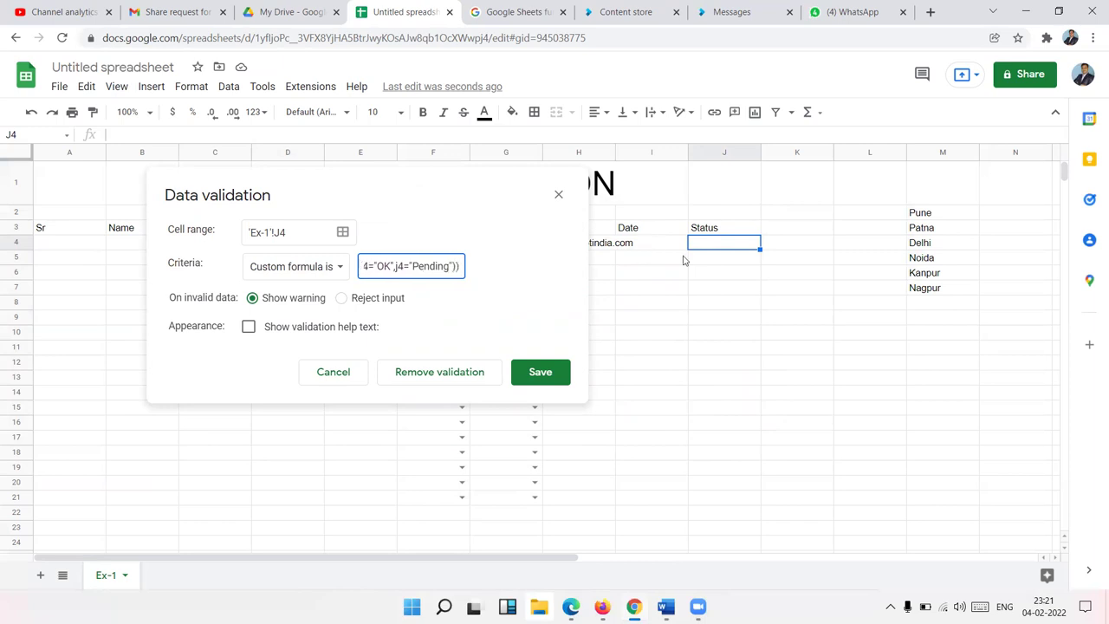
Copy the formula, set the rule to reject input with help text 'Please Enter Date First', and save.
key(ctrl+a)
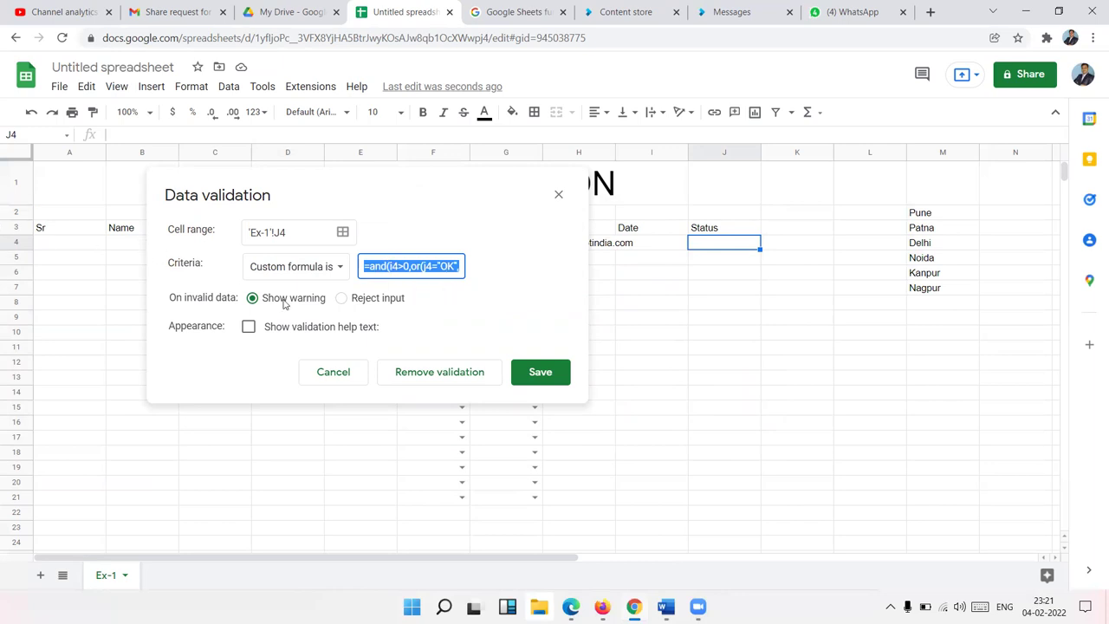
click(367, 299)
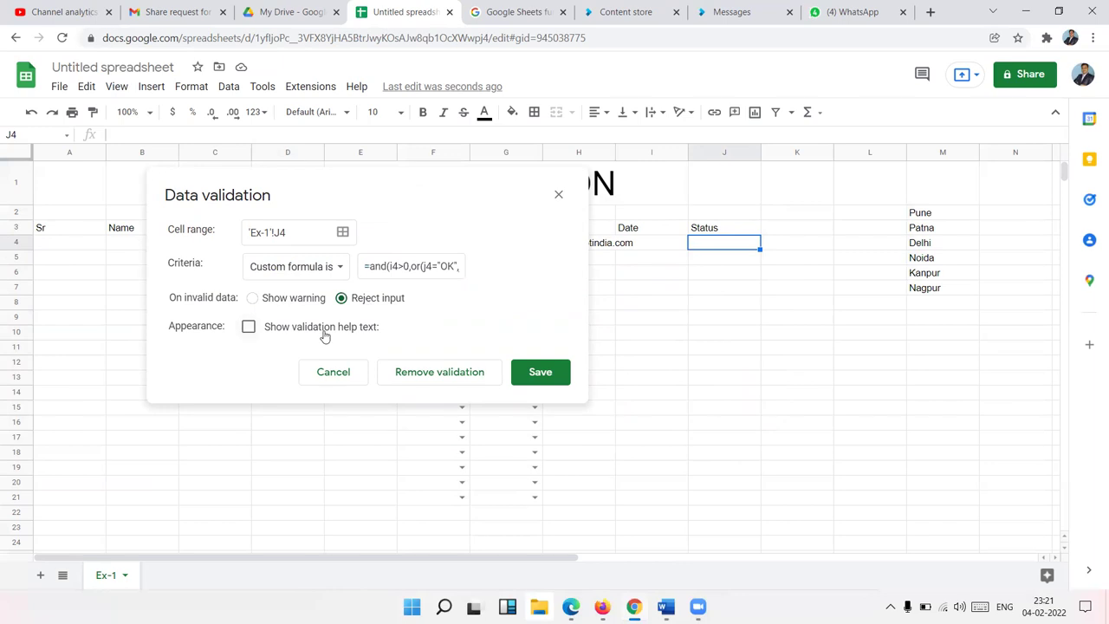
click(323, 329)
double_click(322, 364)
triple_click(323, 364)
key(BackSpace)
text(Please Enter Date First)
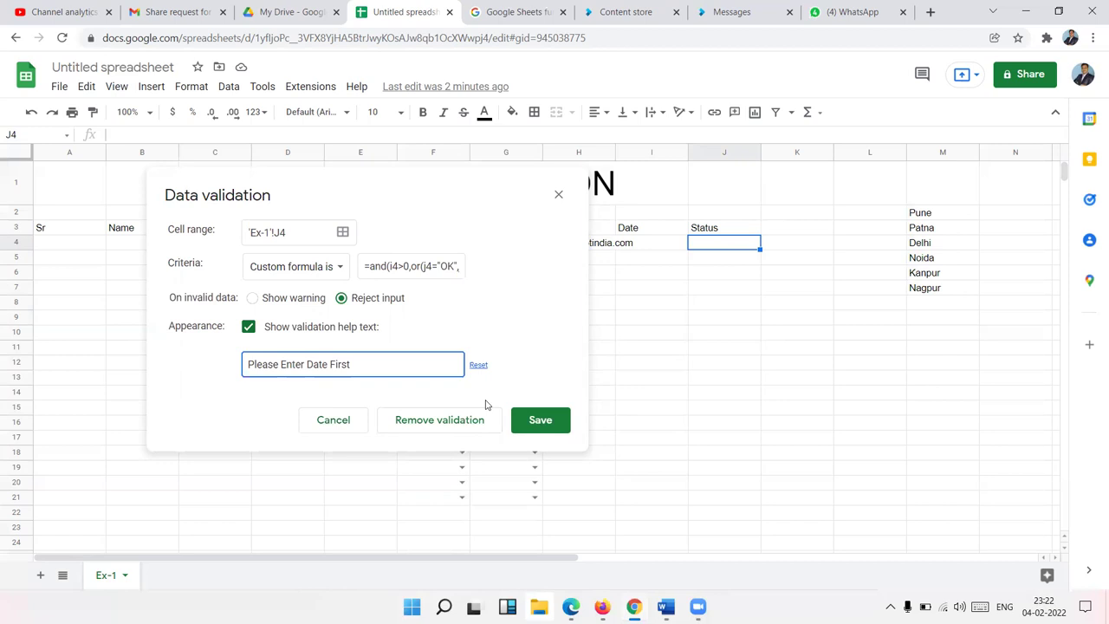
click(555, 424)
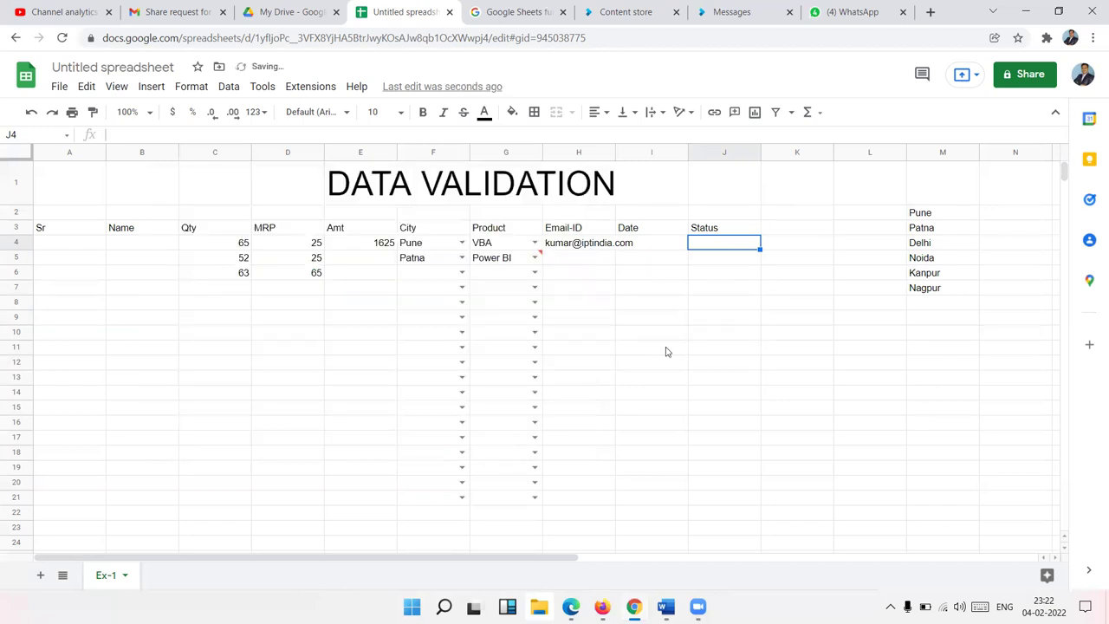
Paste the validation formula into J2 as plain text with a leading apostrophe.
click(719, 212)
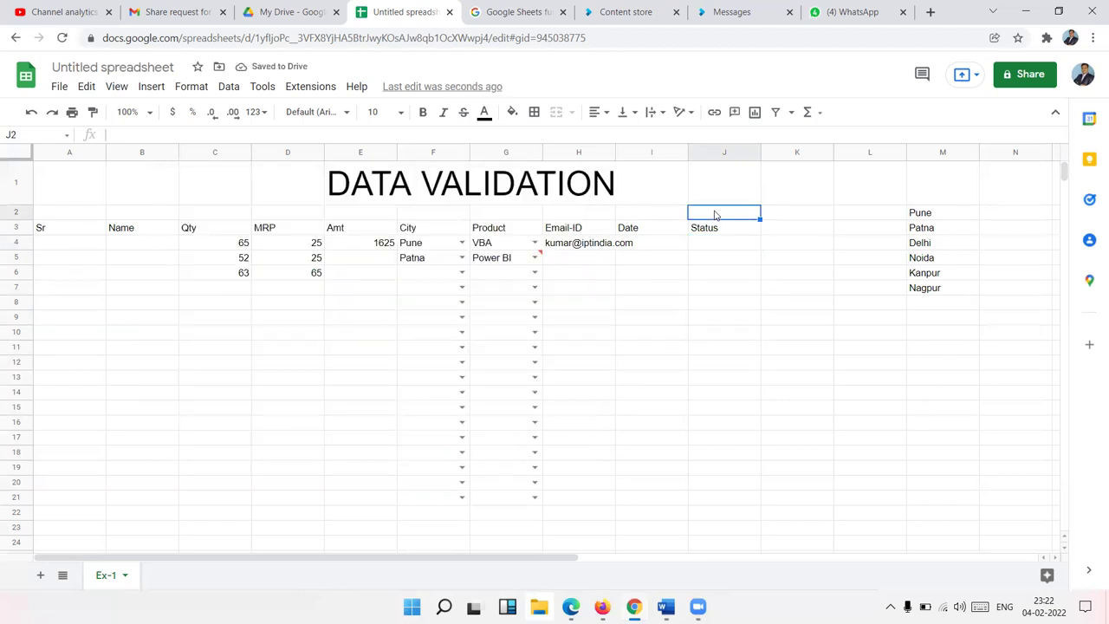
double_click(708, 212)
text(=and(i4>0,or(j4="OK",j4="Pending")))
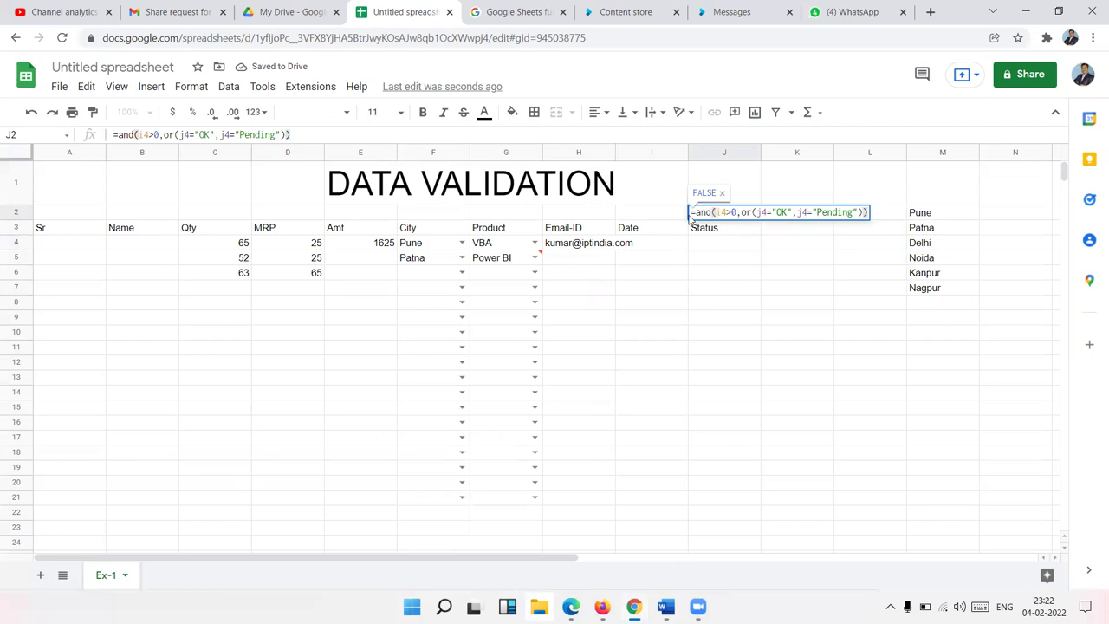
click(692, 212)
text(')
key(Return)
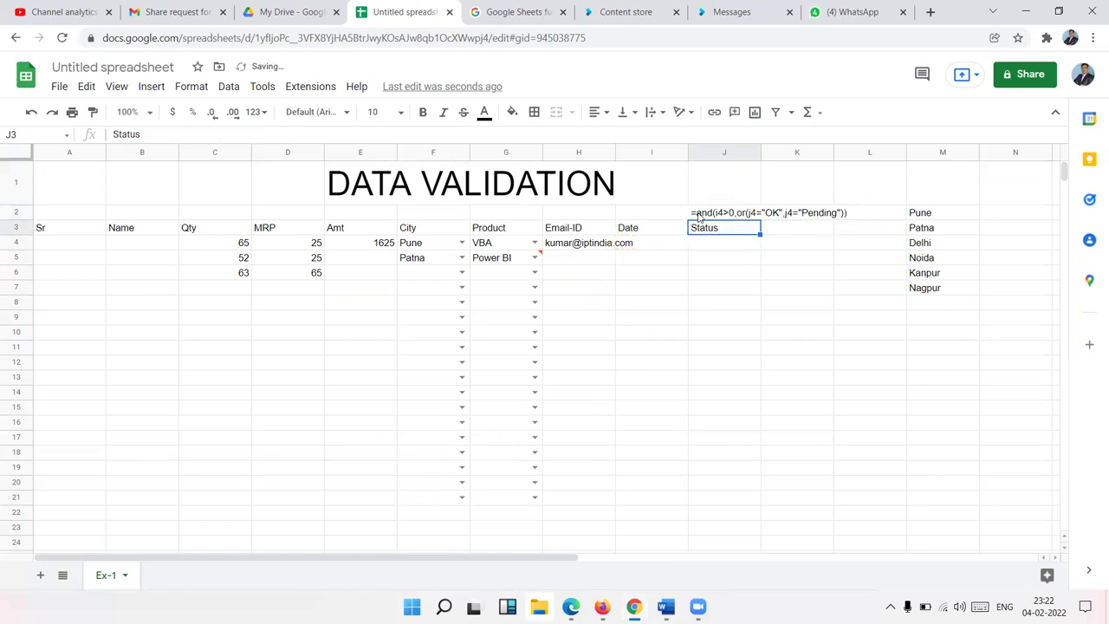
Copy J4 and paste special its data validation only into J5:J20.
click(735, 248)
key(ctrl+c)
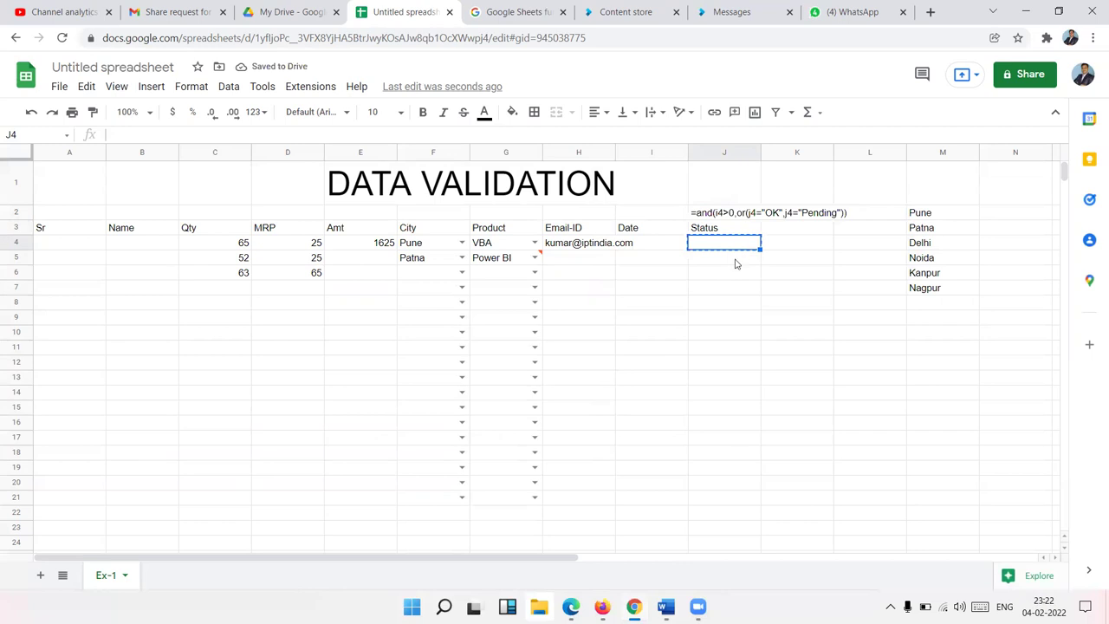
drag(733, 262, 720, 482)
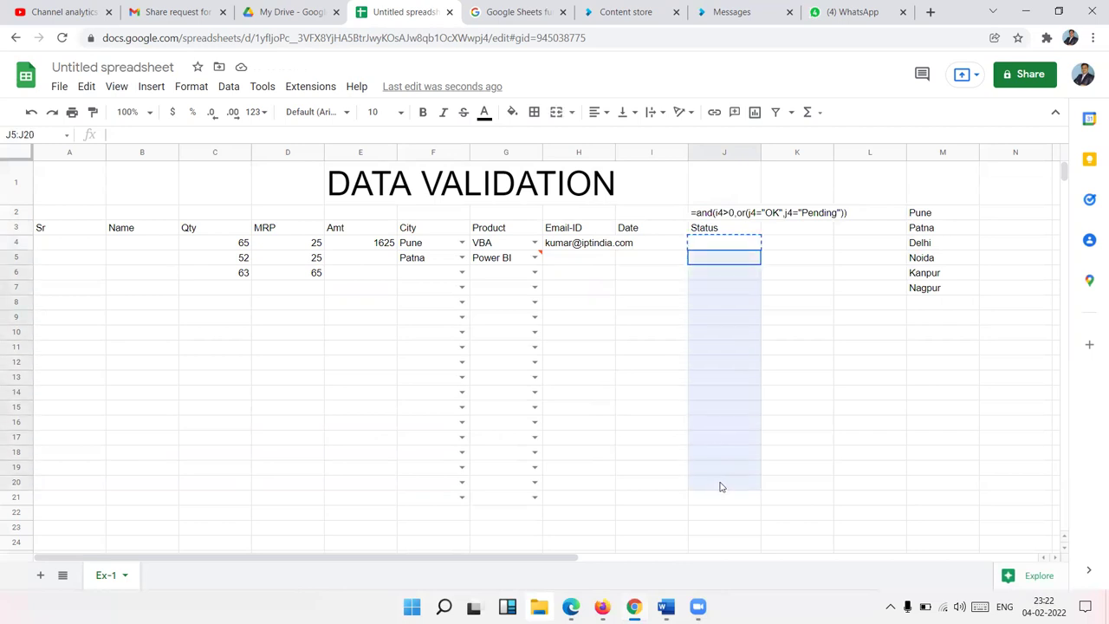
right_click(723, 396)
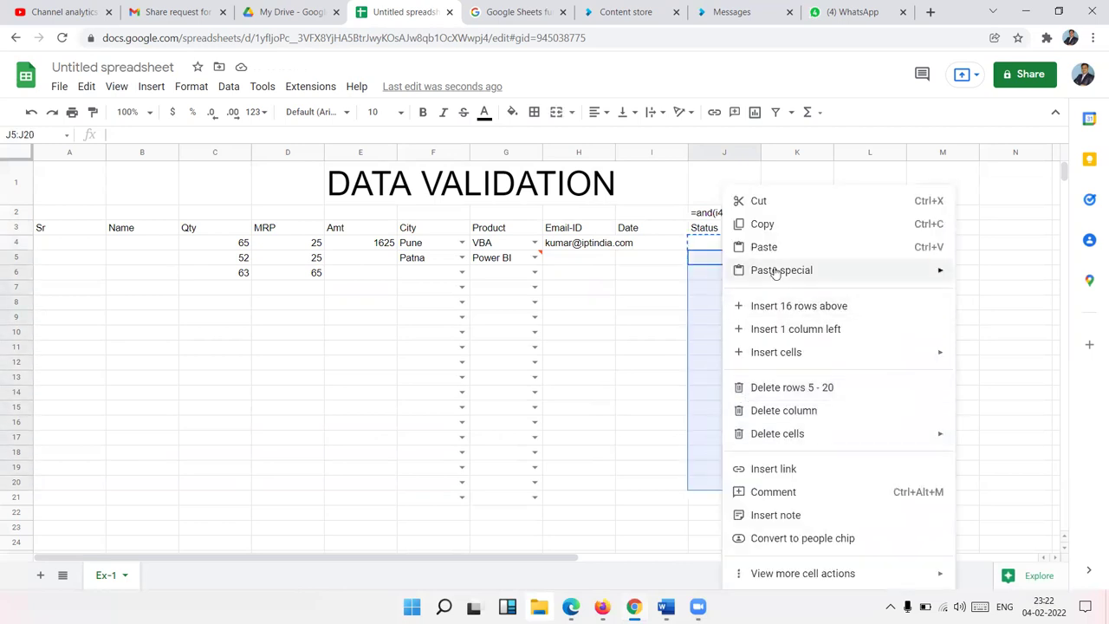
mouse_move(776, 270)
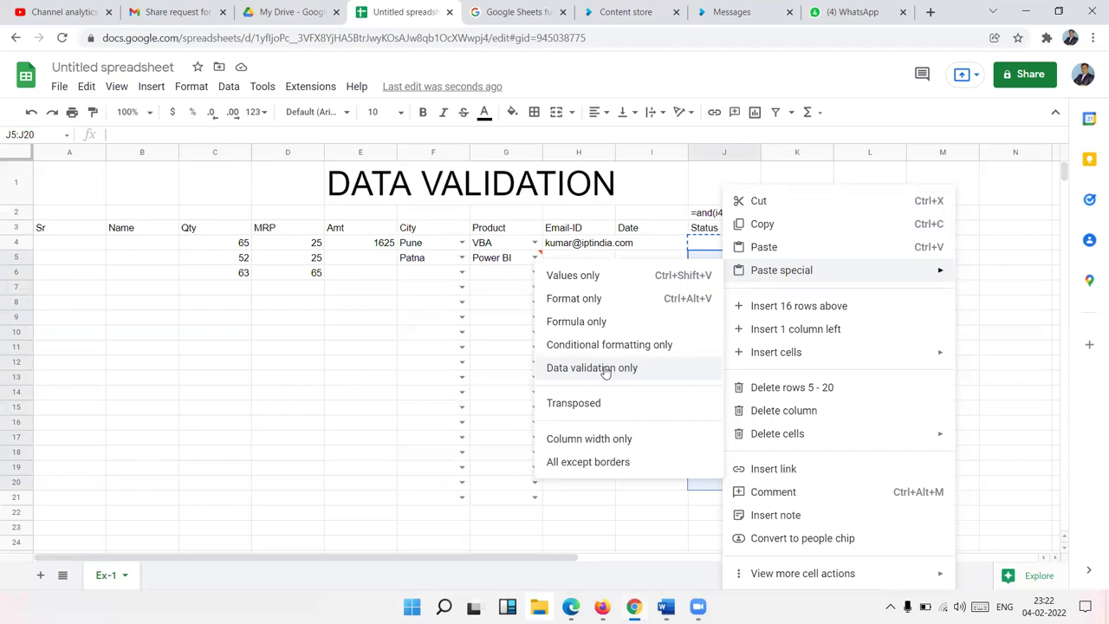
click(606, 370)
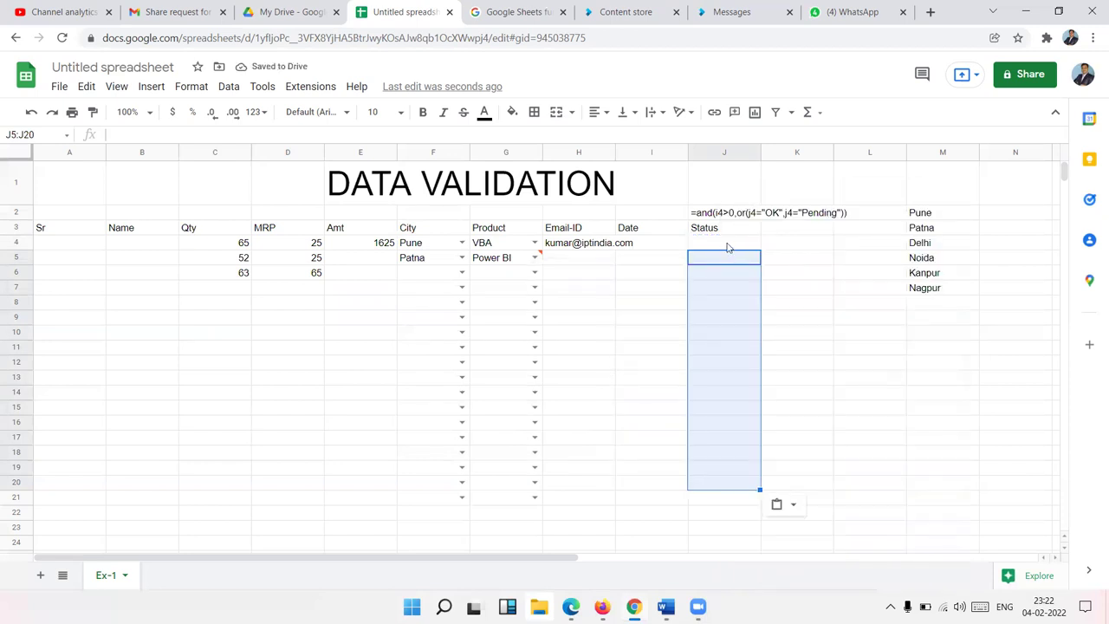
click(728, 247)
text(OK)
key(Return)
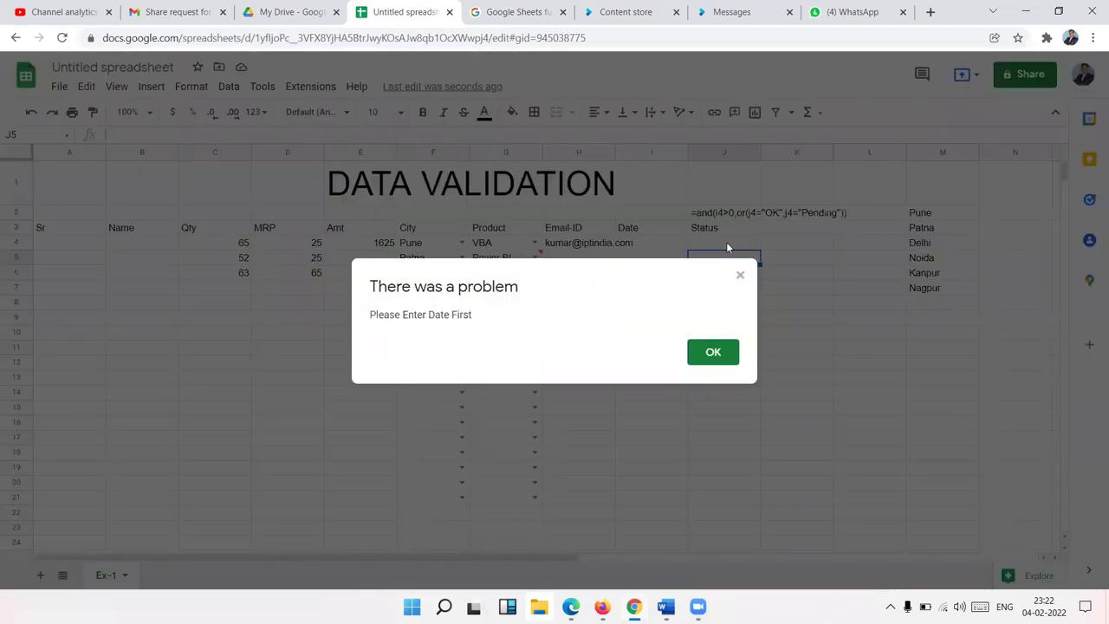
key(Return)
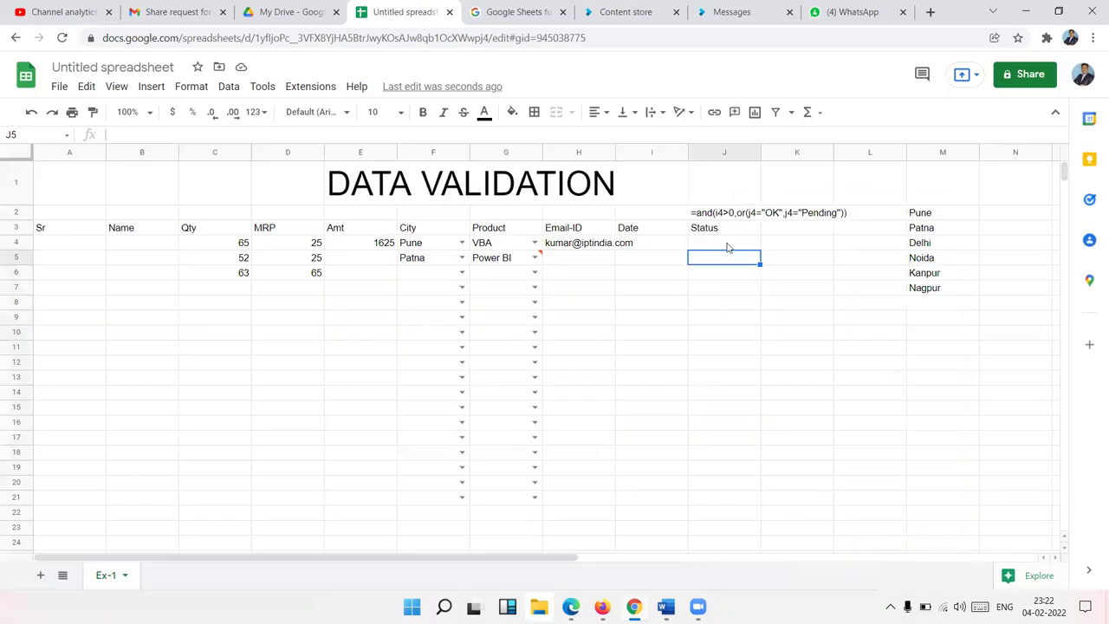
click(727, 247)
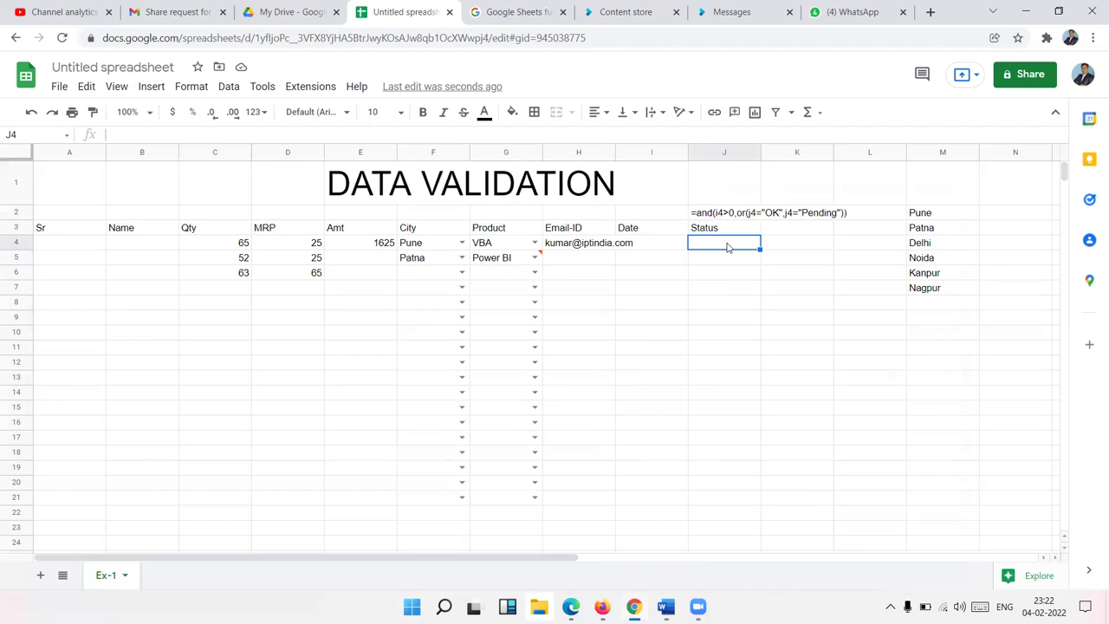
text(OK)
key(Return)
key(Return)
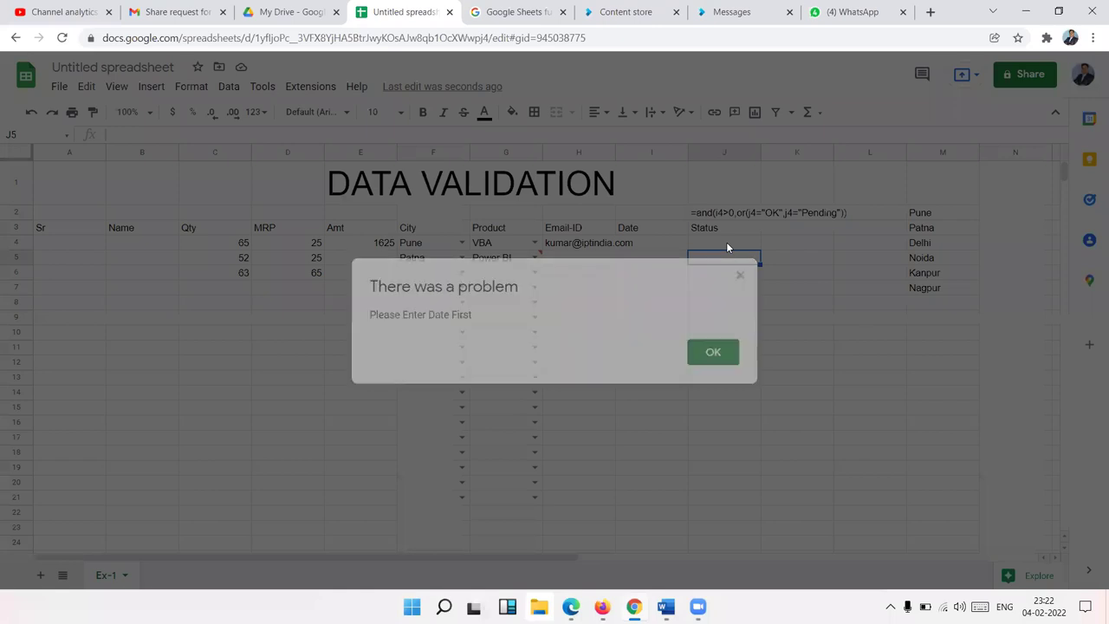
text(Ni)
key(BackSpace)
key(BackSpace)
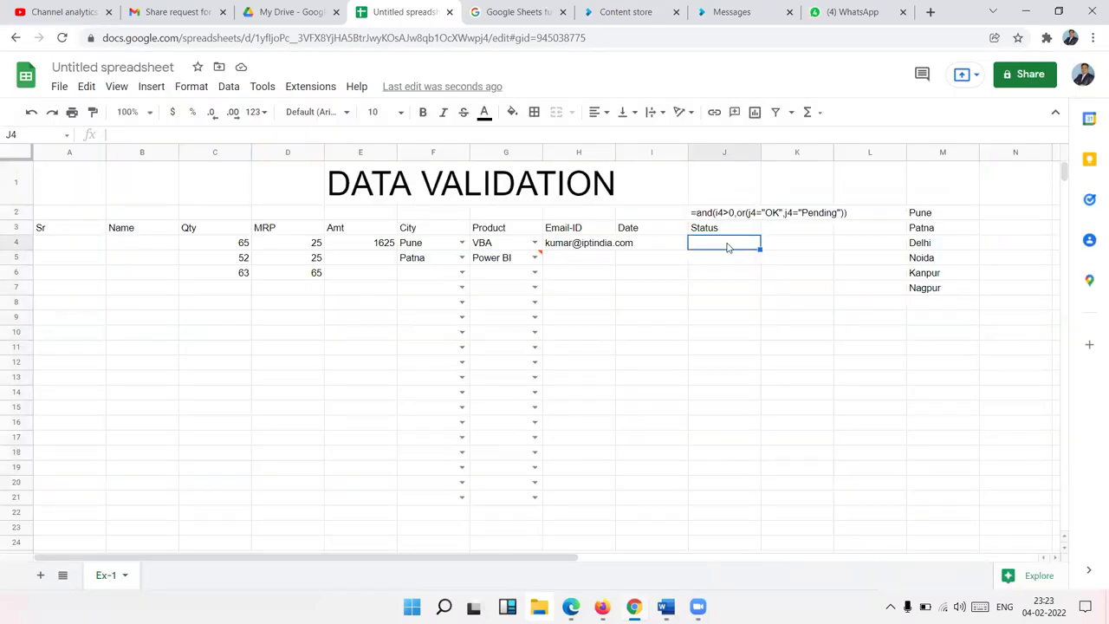
click(262, 87)
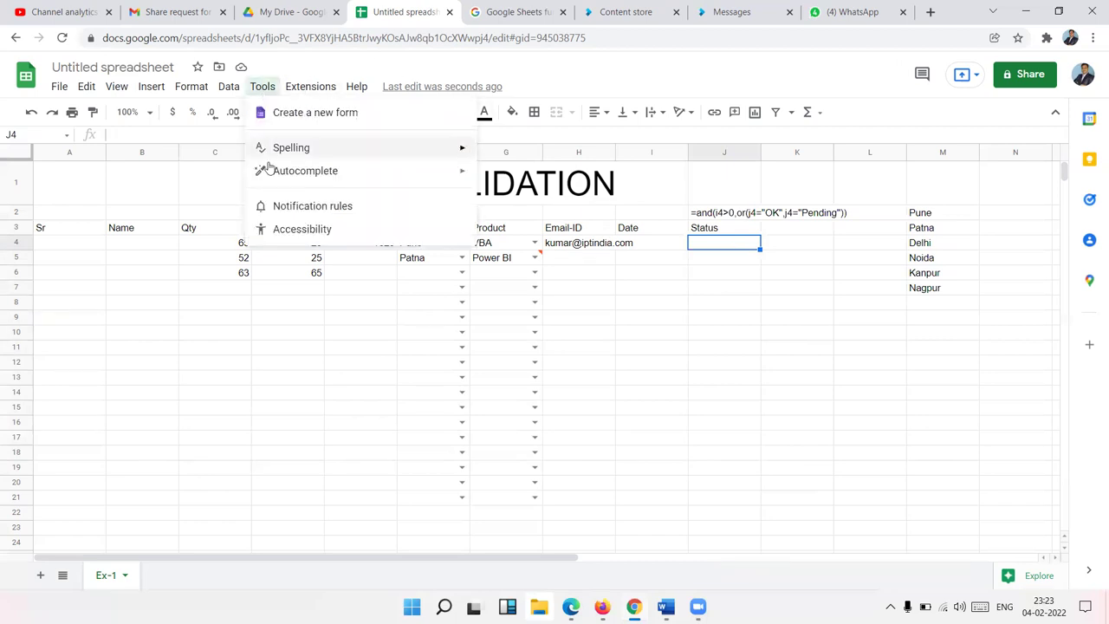
click(229, 87)
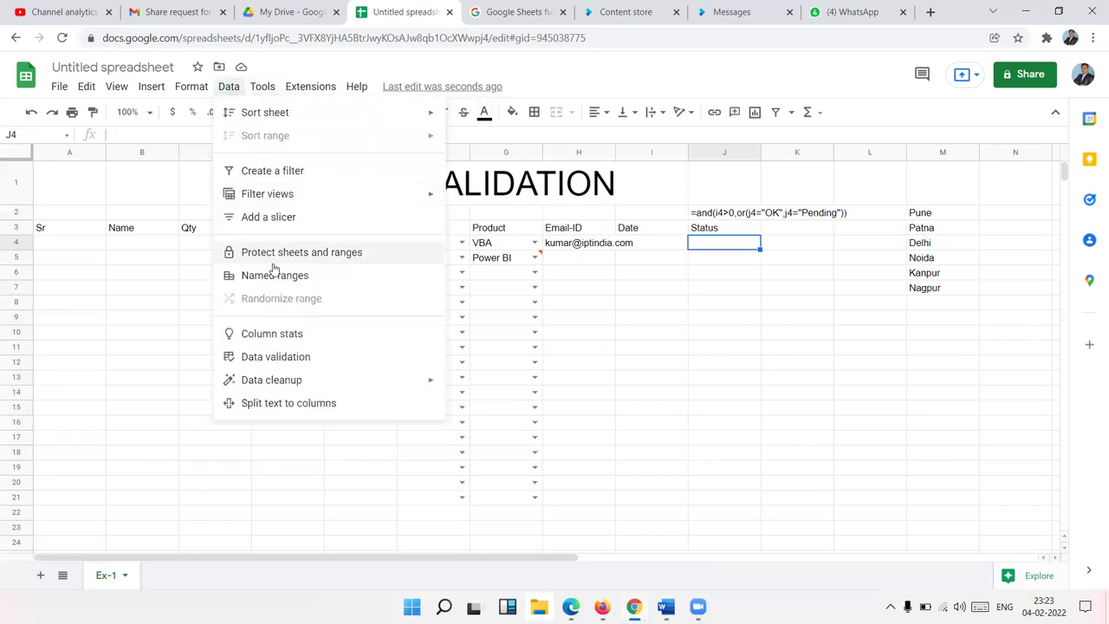
mouse_move(279, 381)
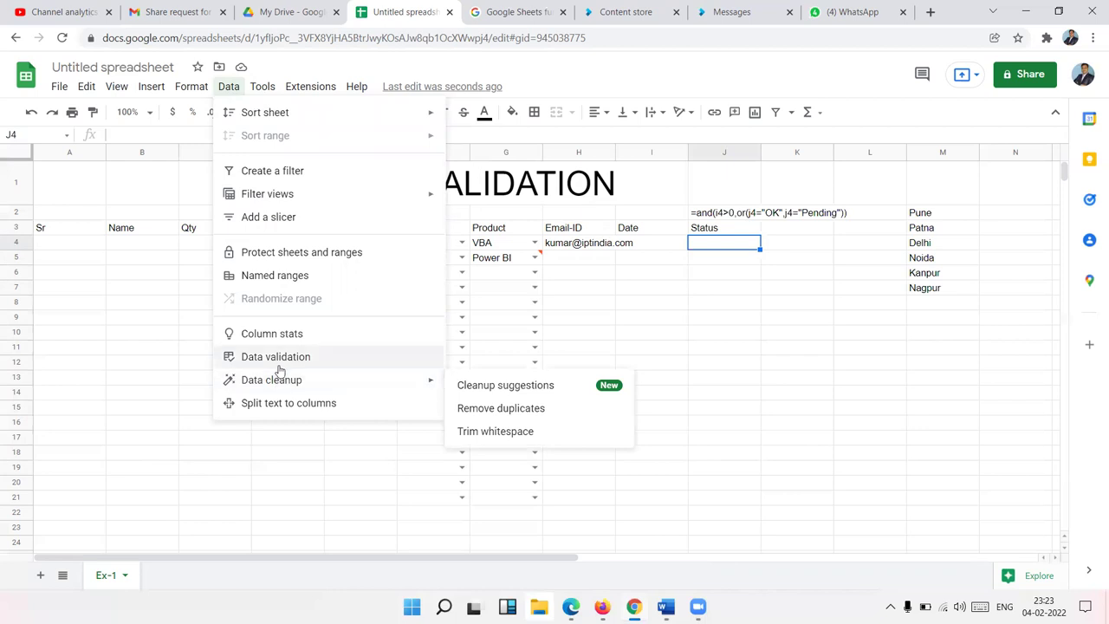
click(268, 358)
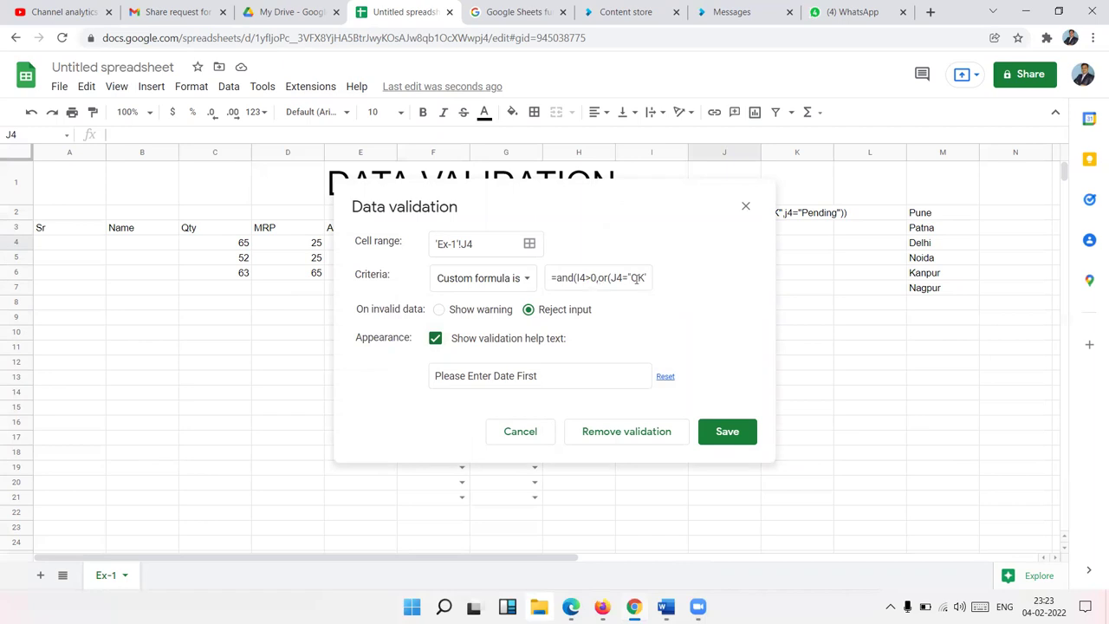
click(559, 277)
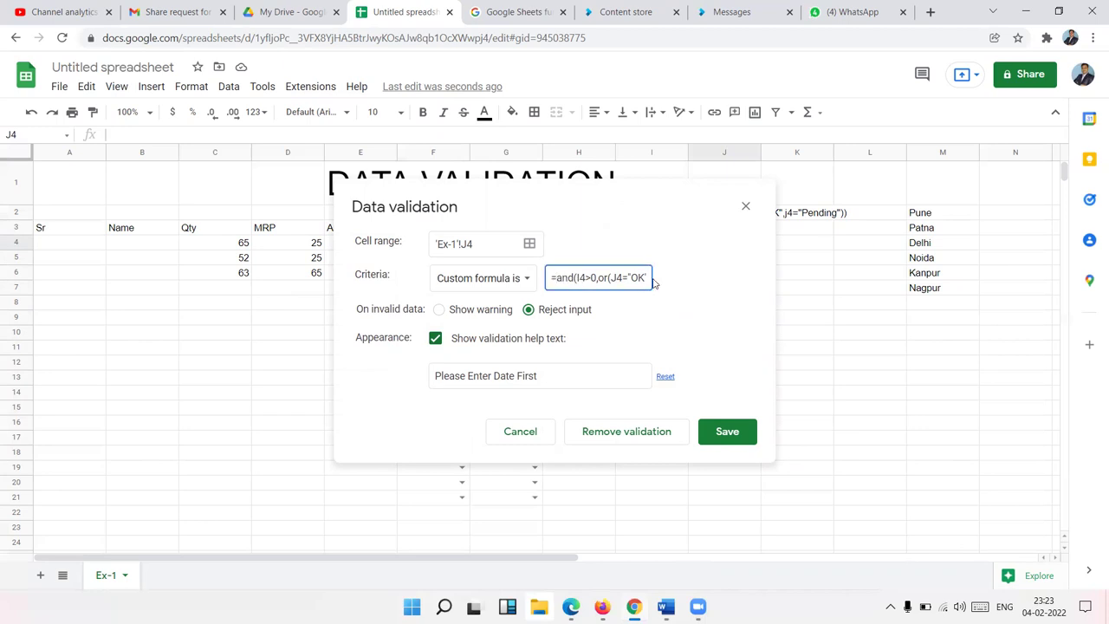
key(Delete)
key(Delete)
key(Delete)
key(Delete)
key(Delete)
key(Delete)
key(Delete)
key(Delete)
key(Delete)
key(Delete)
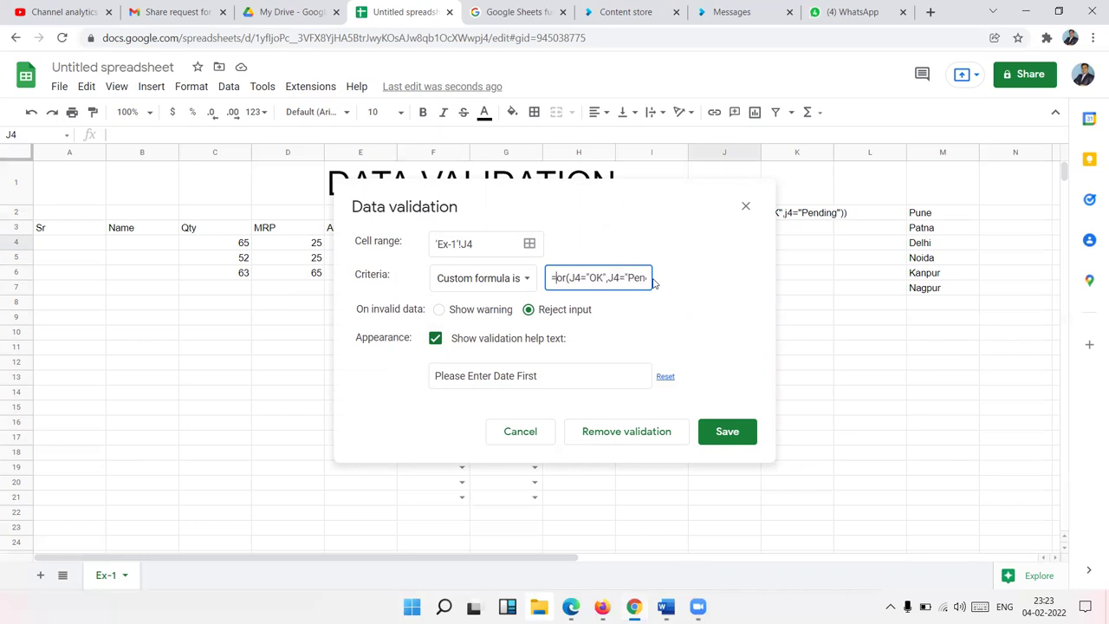
text(if)
text(()
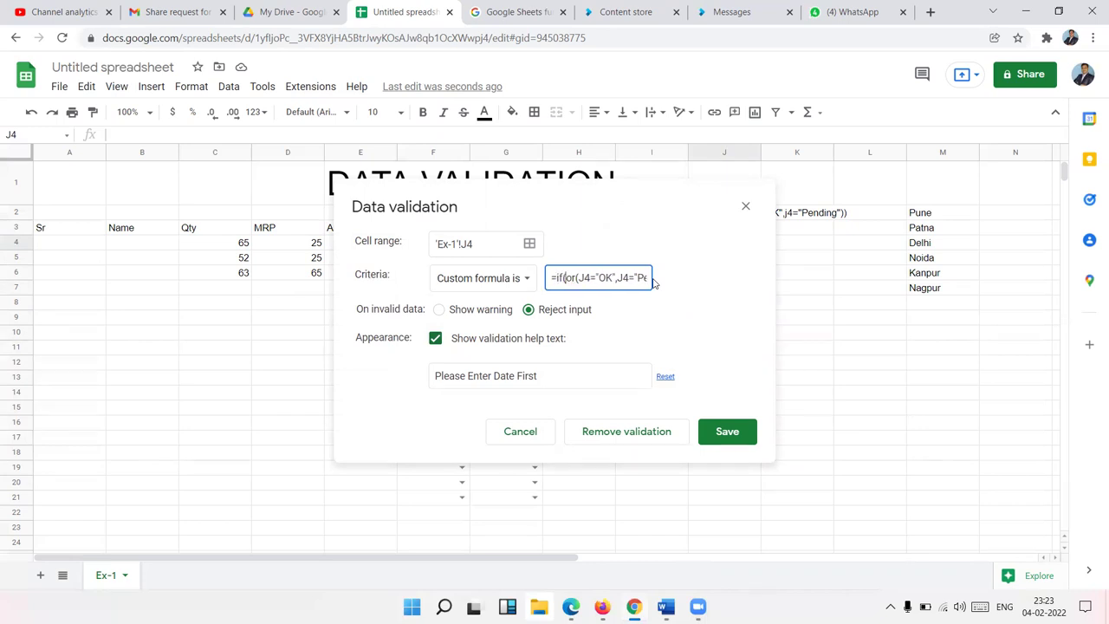
key(End)
text())
key(BackSpace)
text())
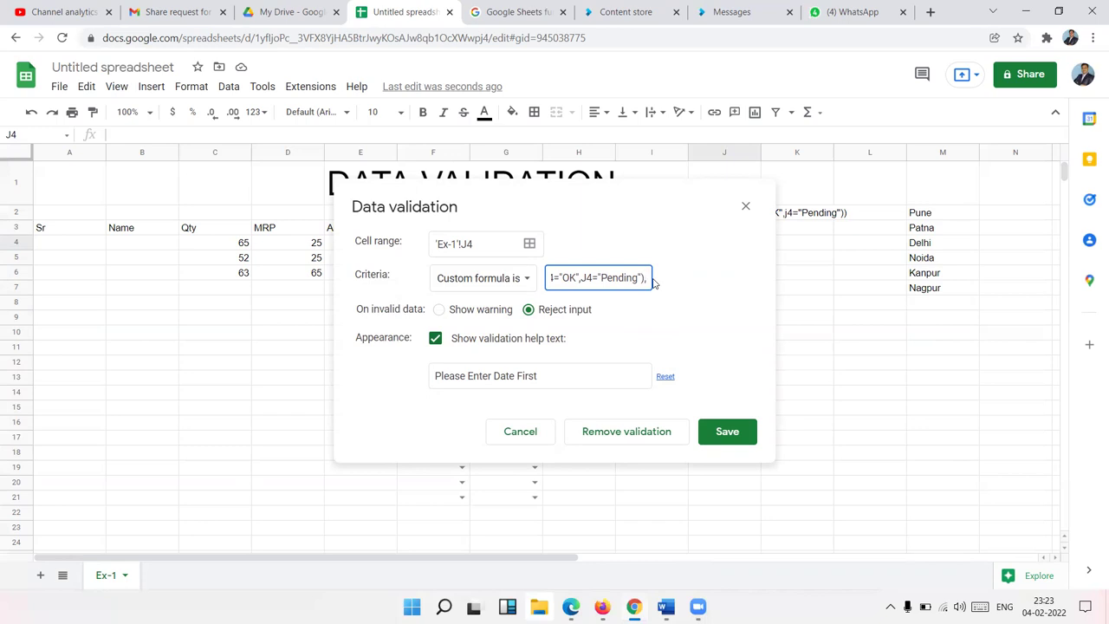
key(Left)
key(Home)
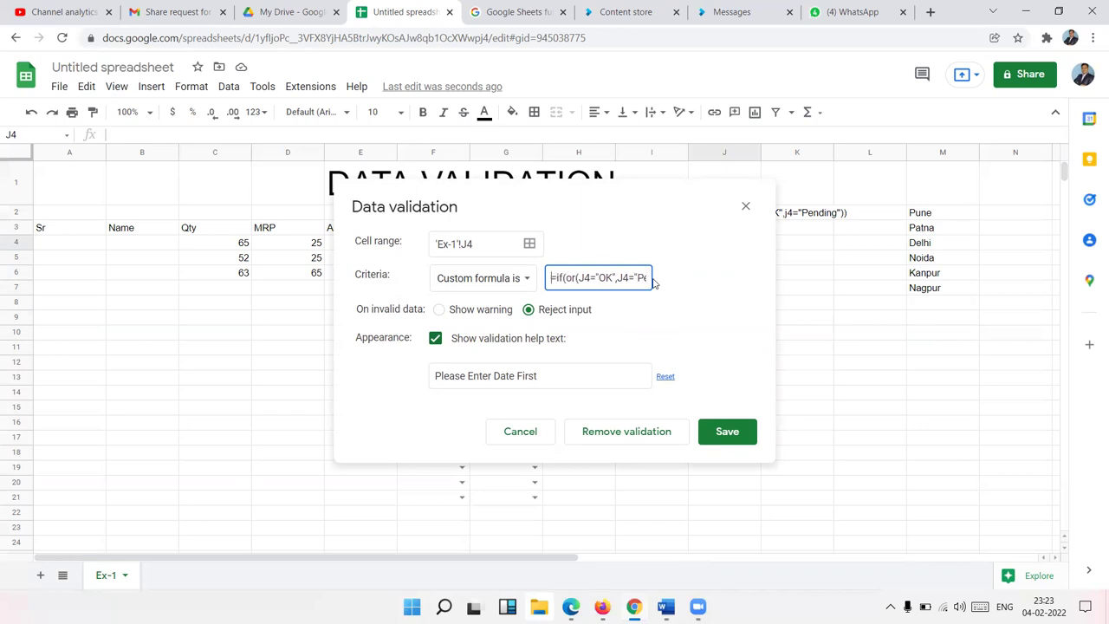
key(Right)
key(Return)
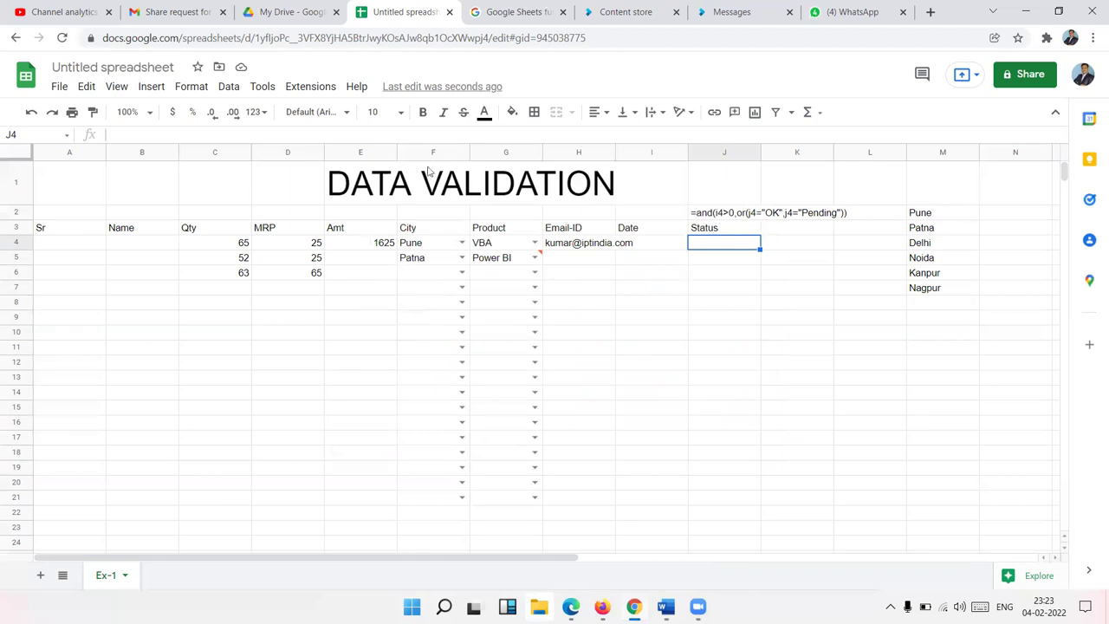
Reopen J4's validation rule, wrap the formula in if( and append ,true,if( at the end.
click(269, 91)
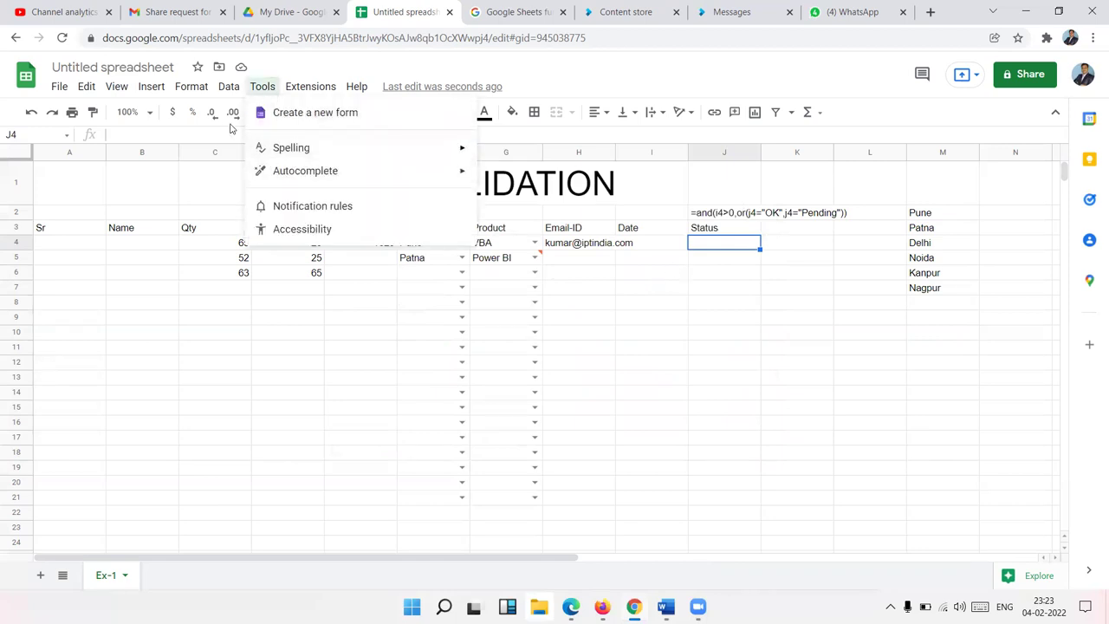
mouse_move(230, 93)
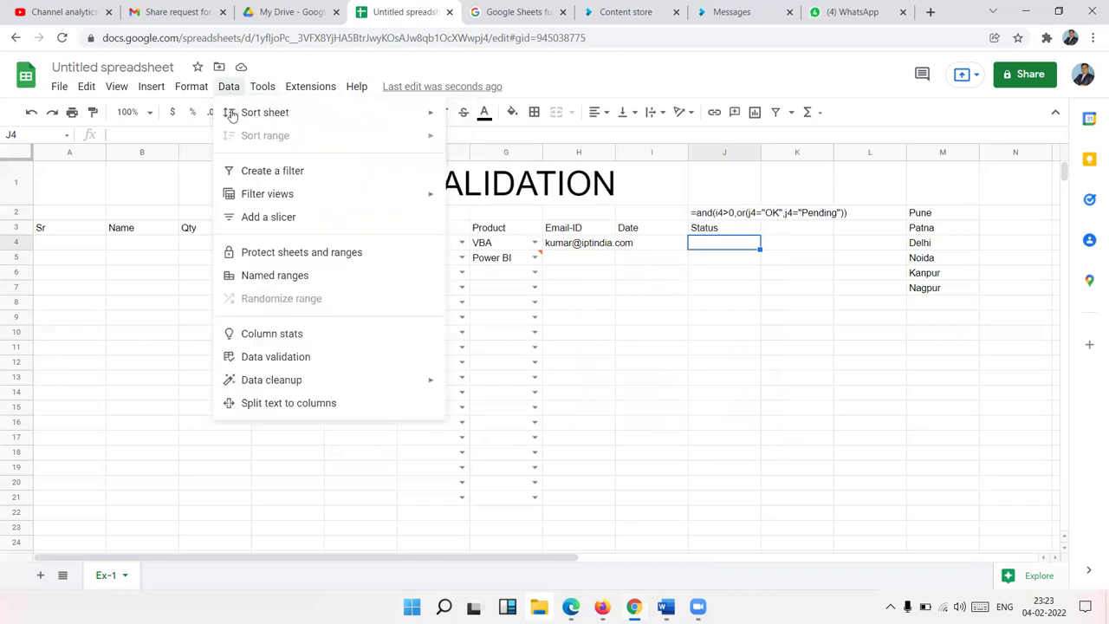
click(265, 362)
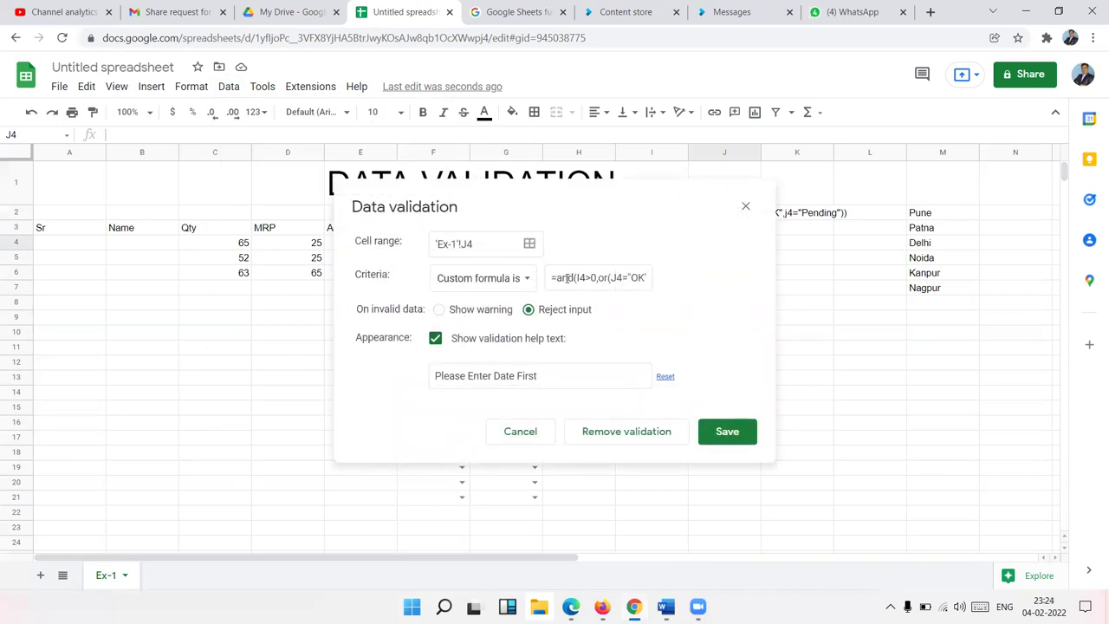
click(555, 277)
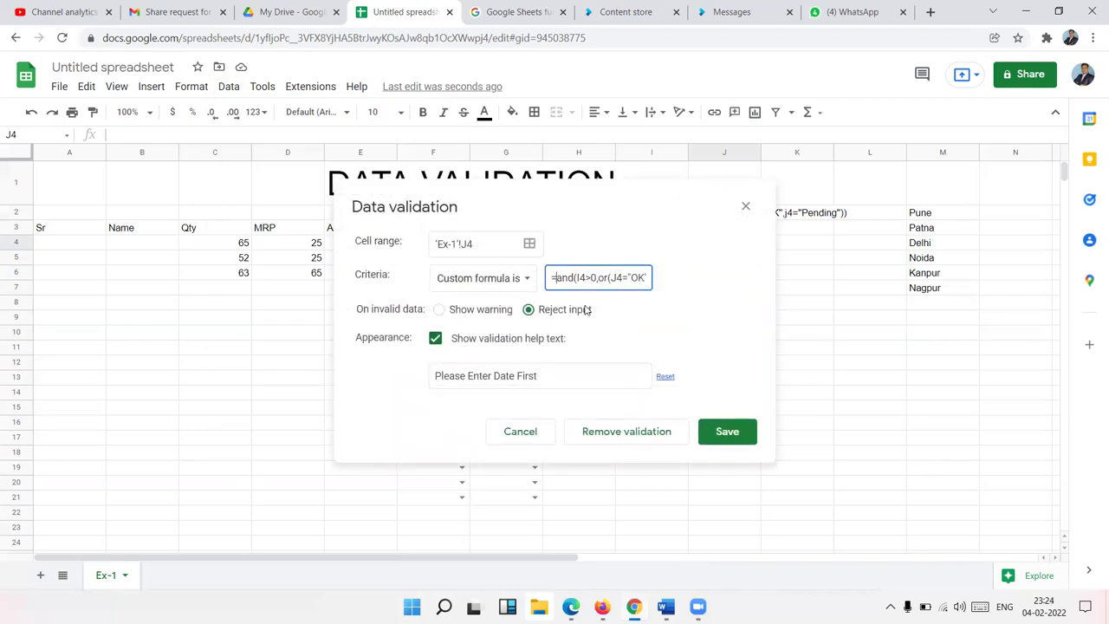
text(if)
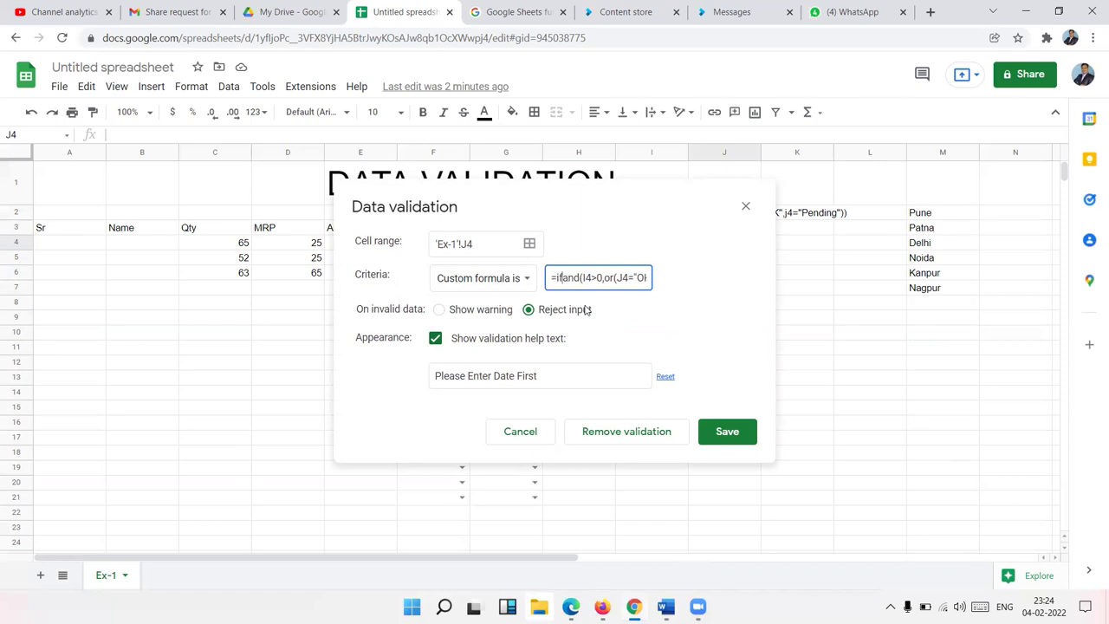
text(()
key(Right)
key(Right)
key(Right)
key(Right)
key(Right)
key(Right)
key(Right)
key(Right)
key(Right)
key(Right)
key(Right)
key(Right)
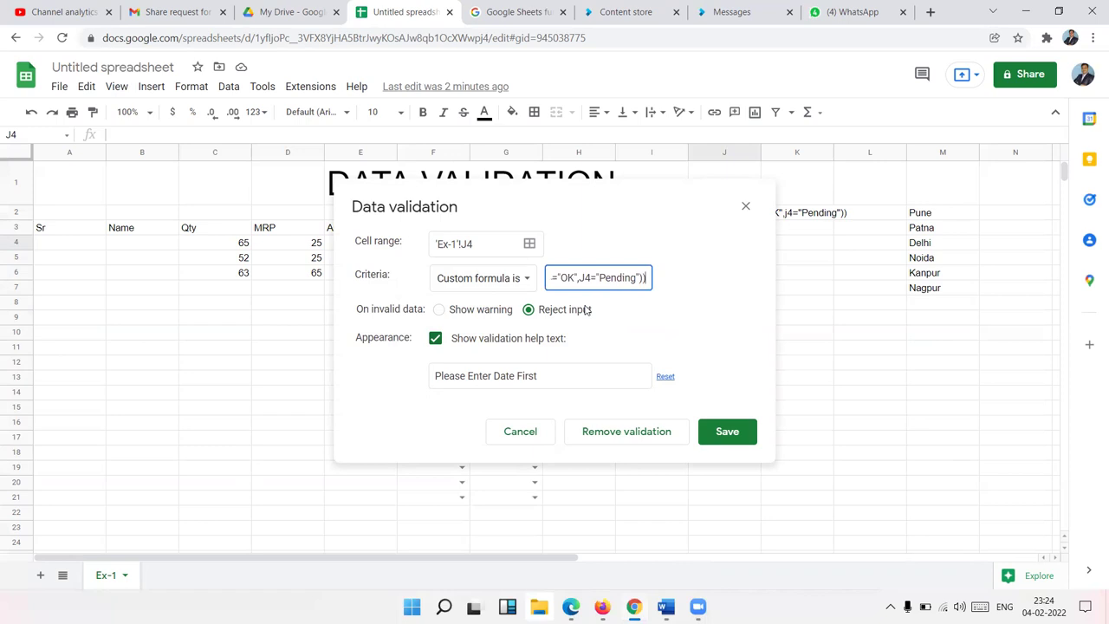
key(Right)
text(,true)
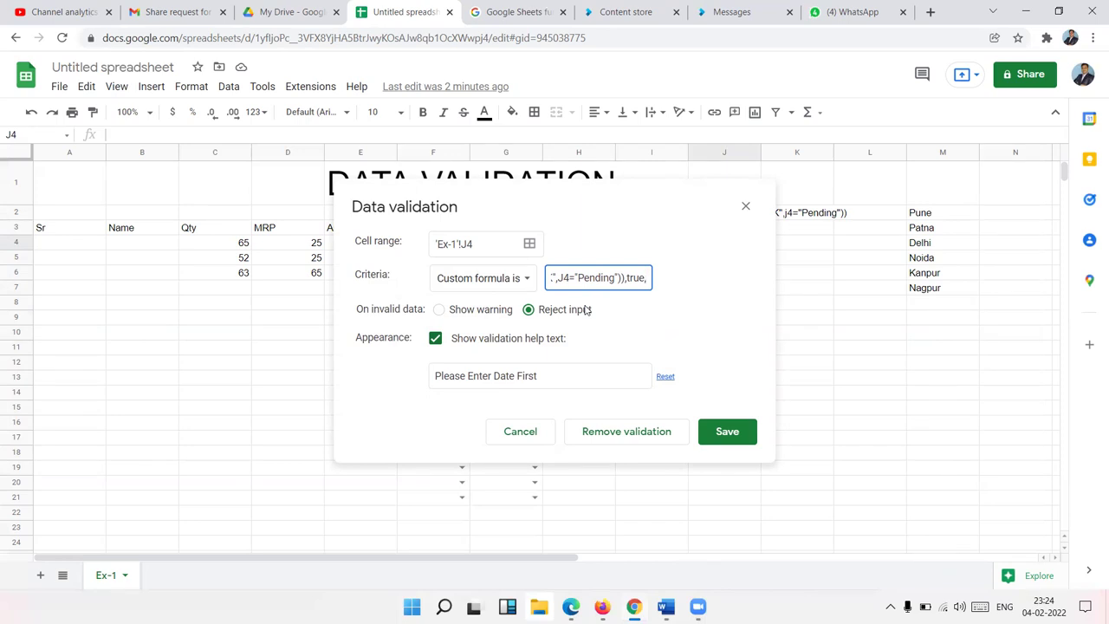
text(if)
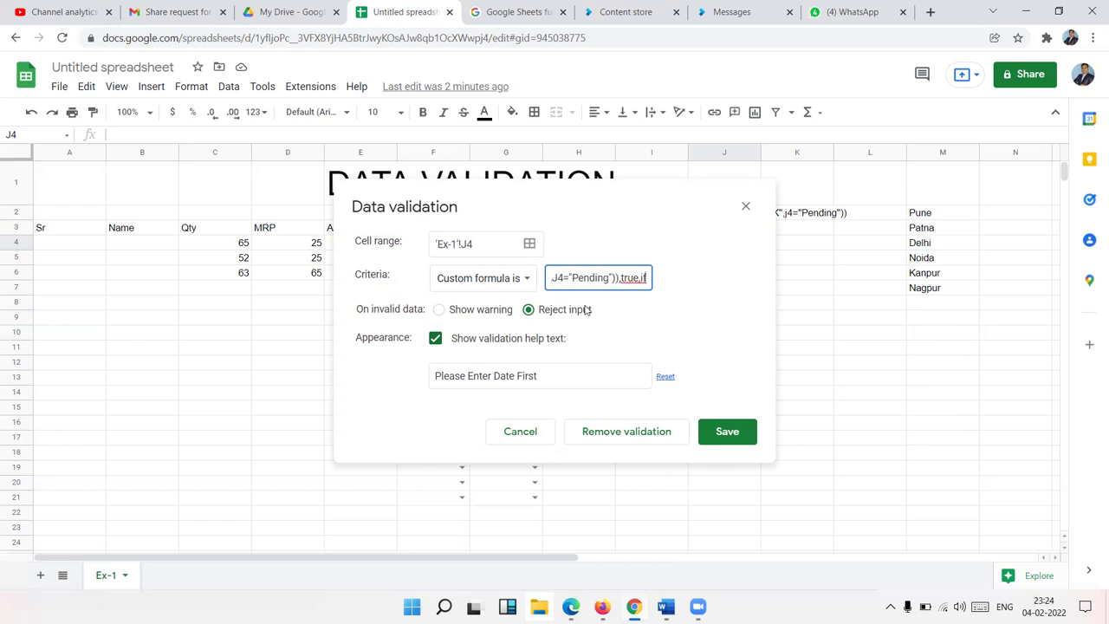
text(()
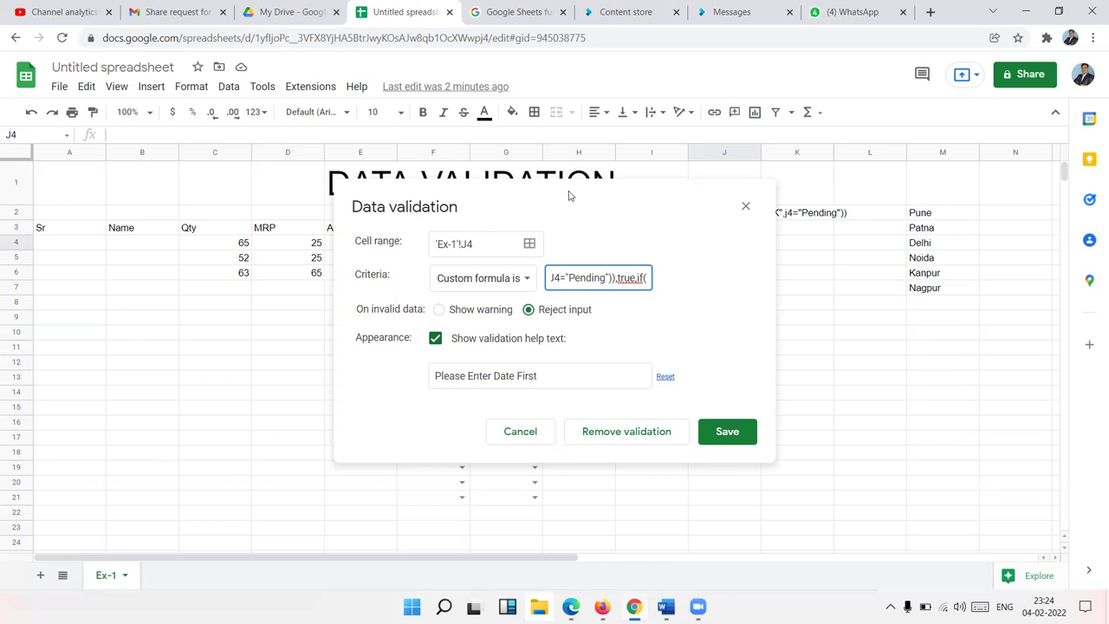
Finish the custom formula with a NOT(OR(...)) branch ending ',true,false)'.
drag(572, 189, 413, 150)
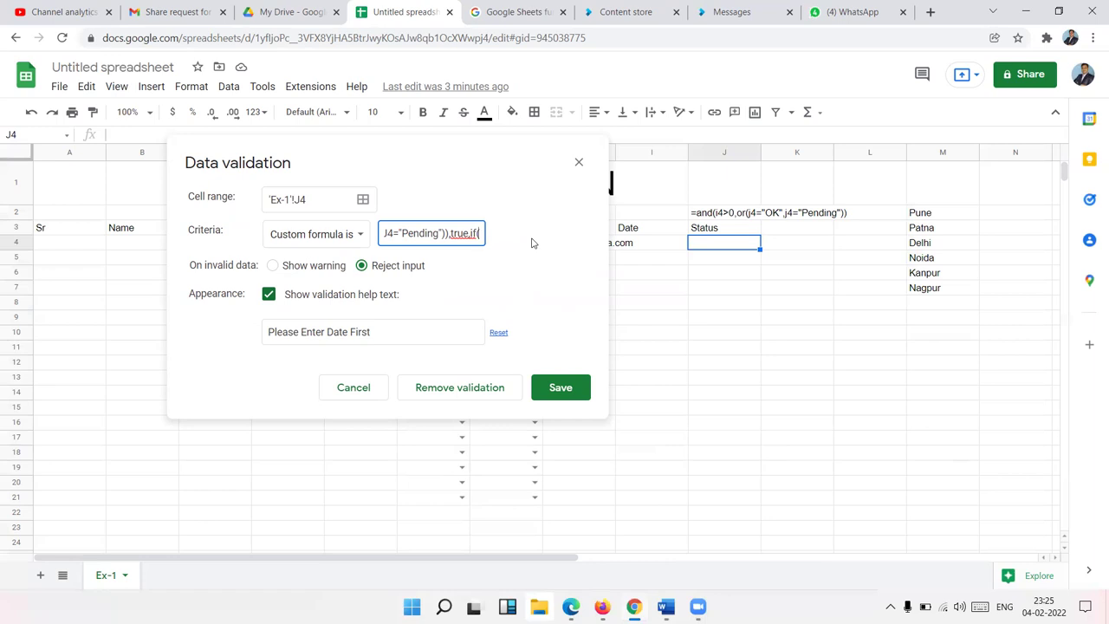
text(not)
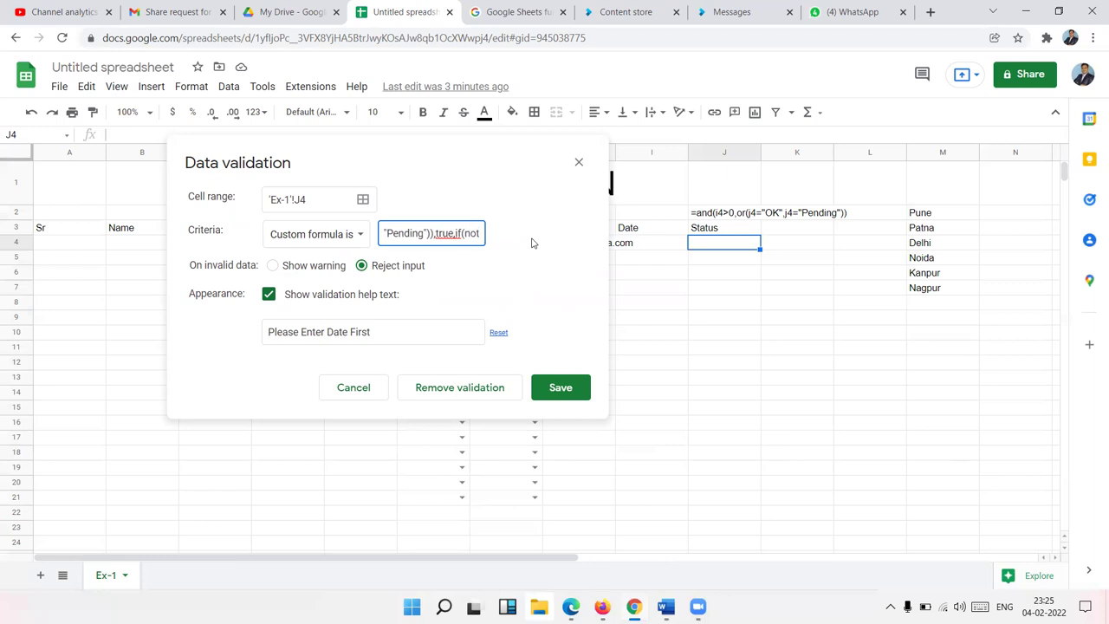
text(()
text(or)
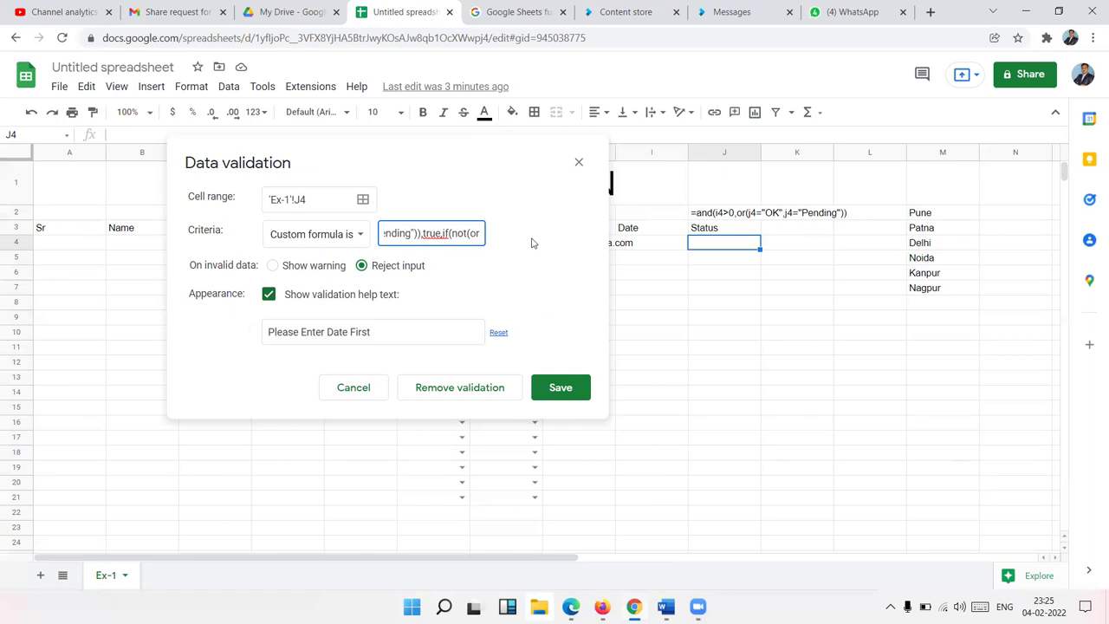
text(()
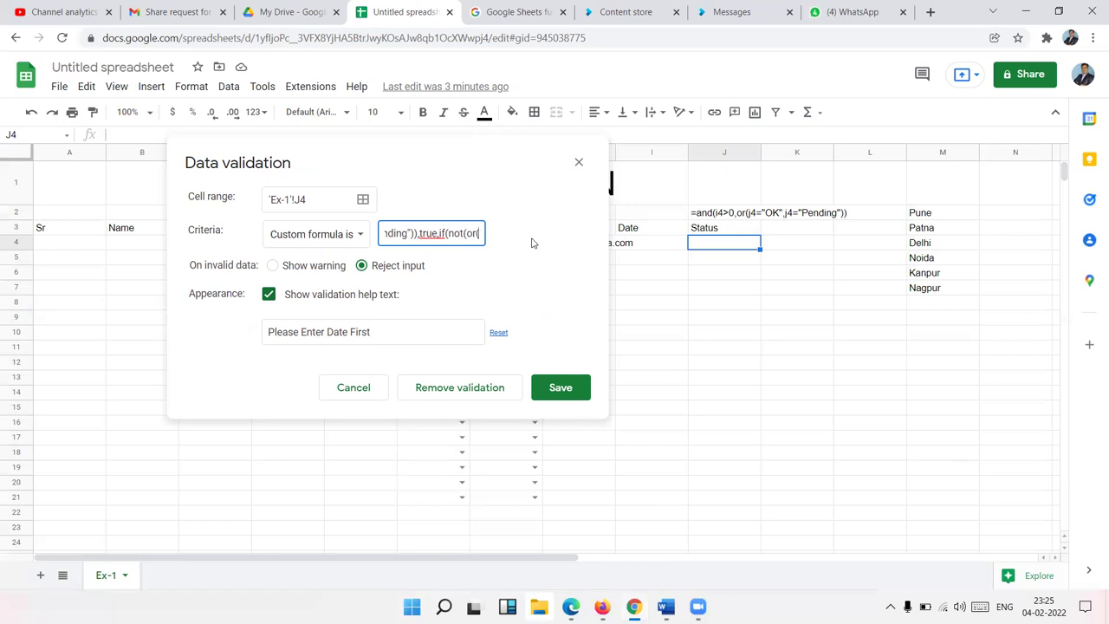
text(i4="OK",j)
key(BackSpace)
key(BackSpace)
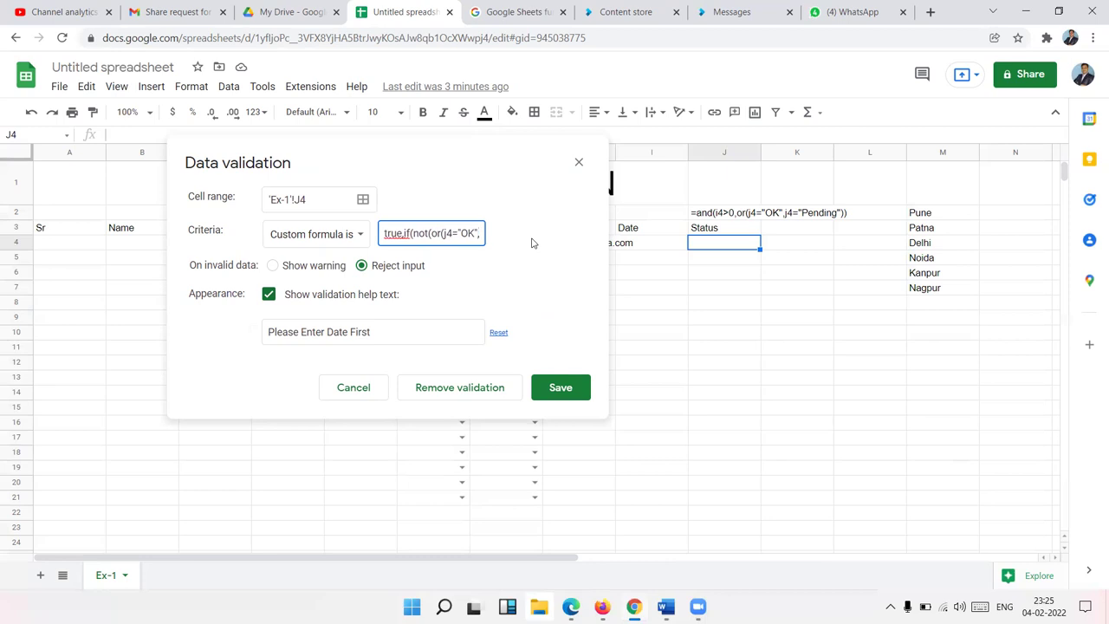
text(j4)
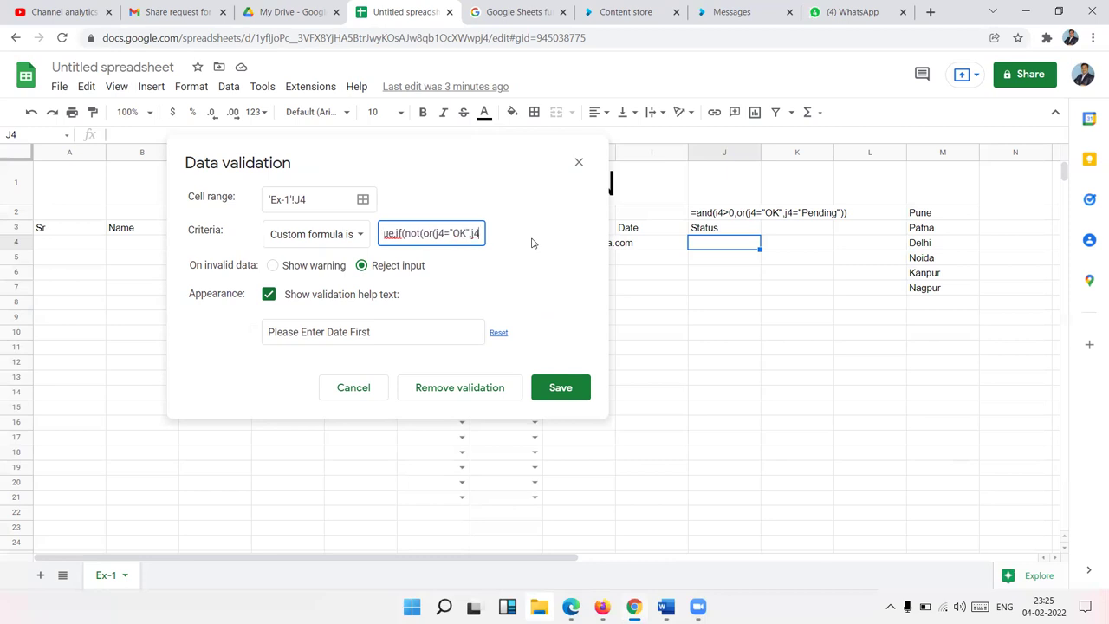
text(=)
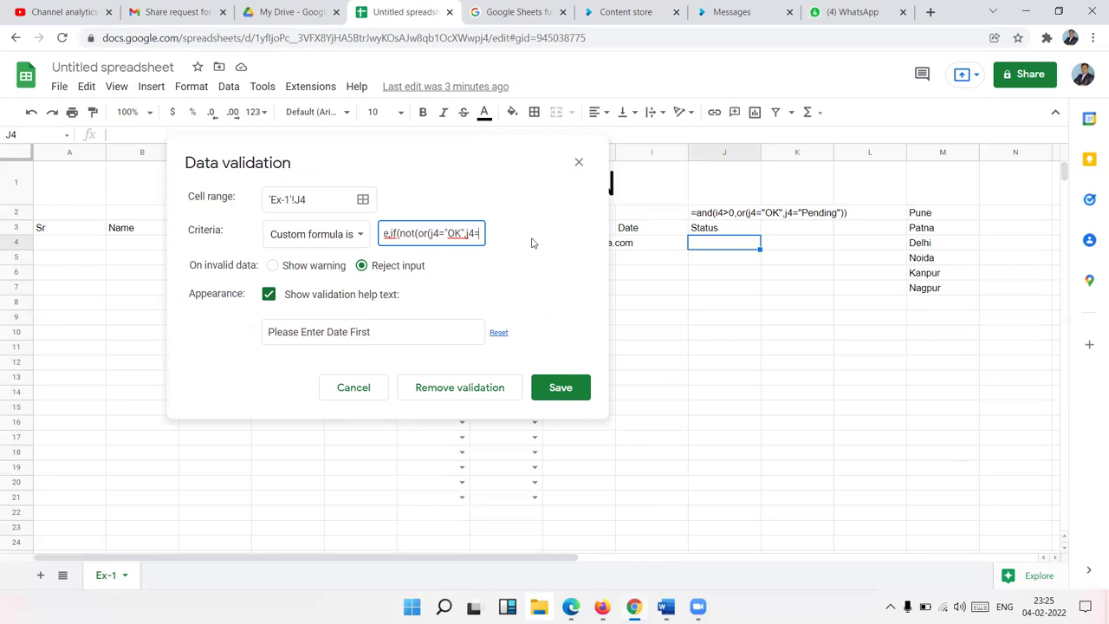
text("P)
text(en)
text(nding)
text(")
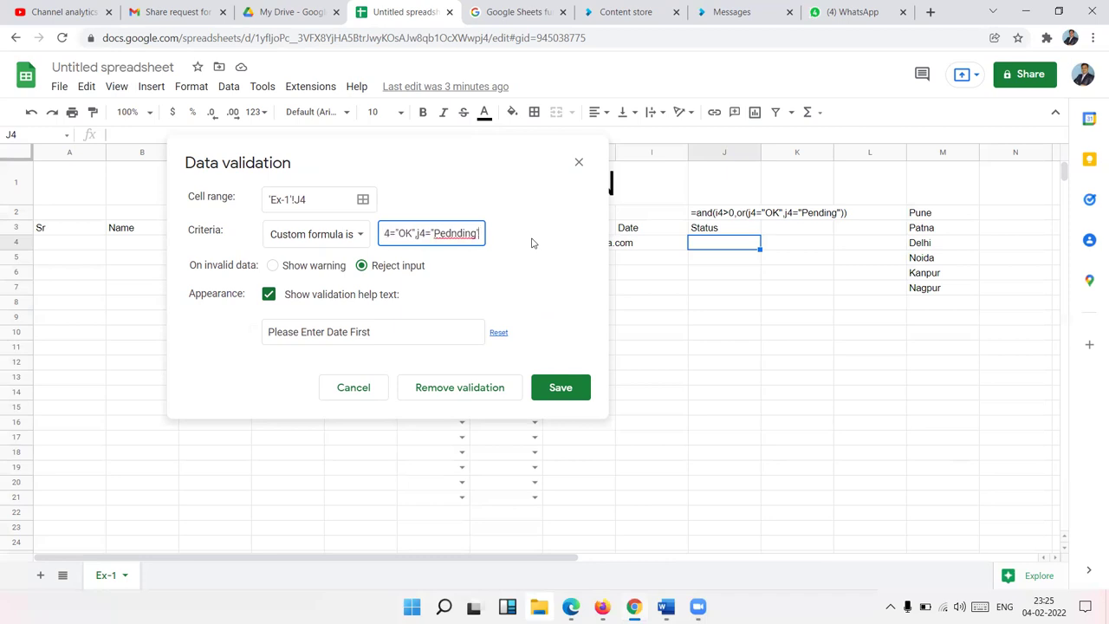
text())
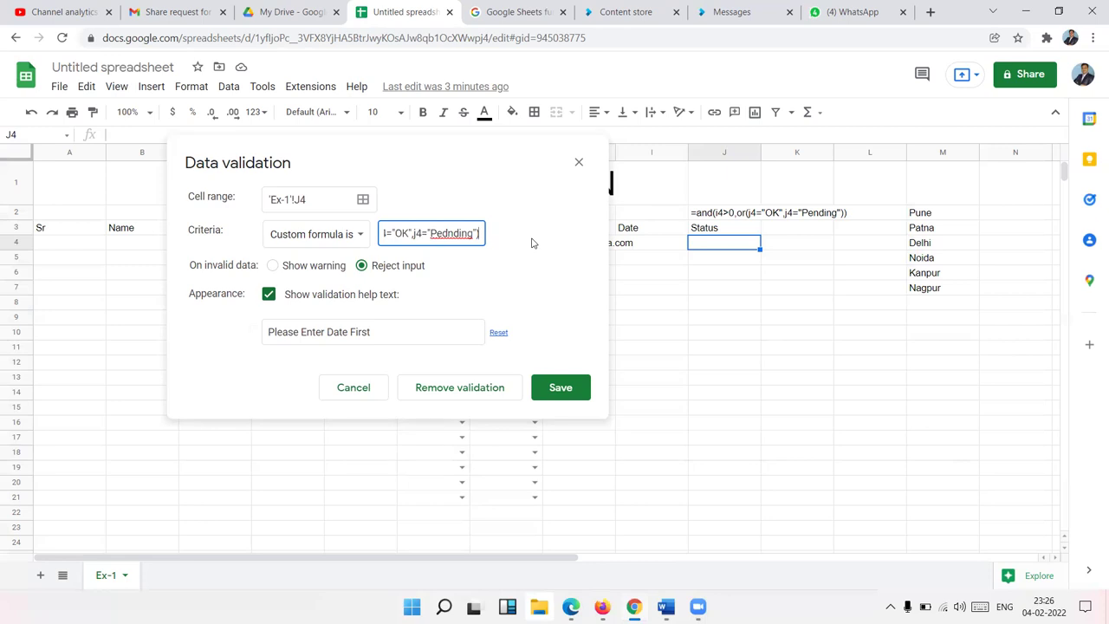
text())
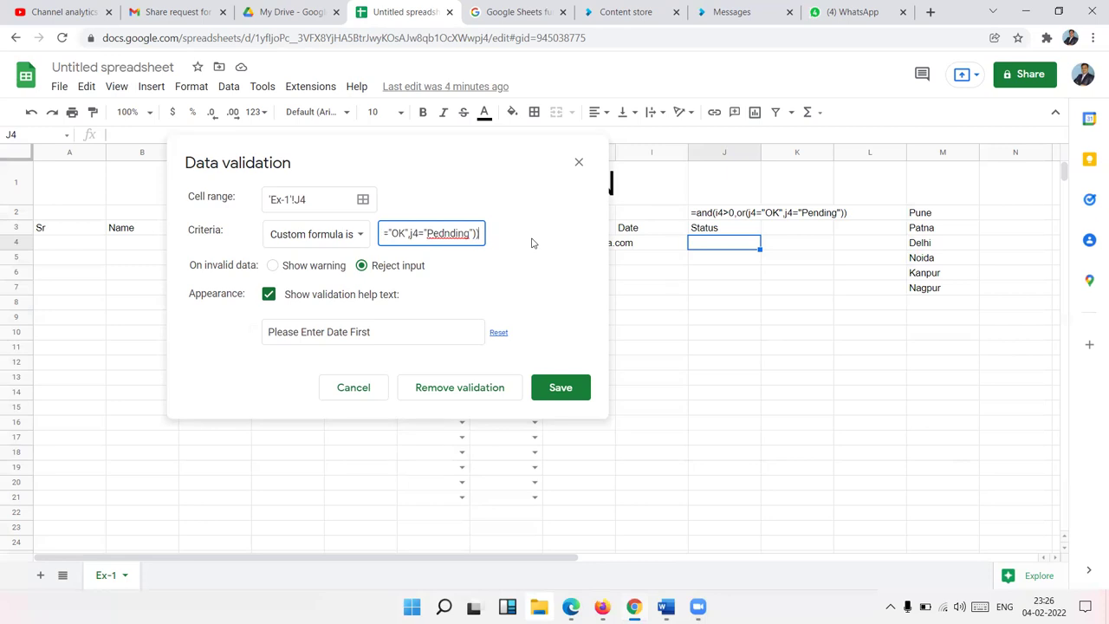
text(,true)
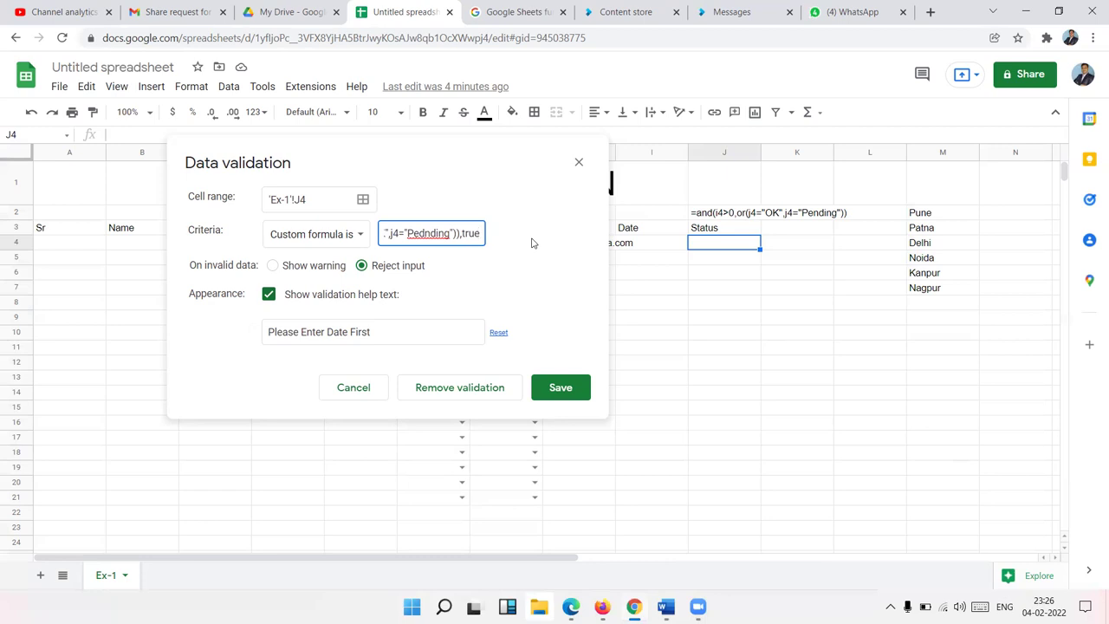
text( ,false)
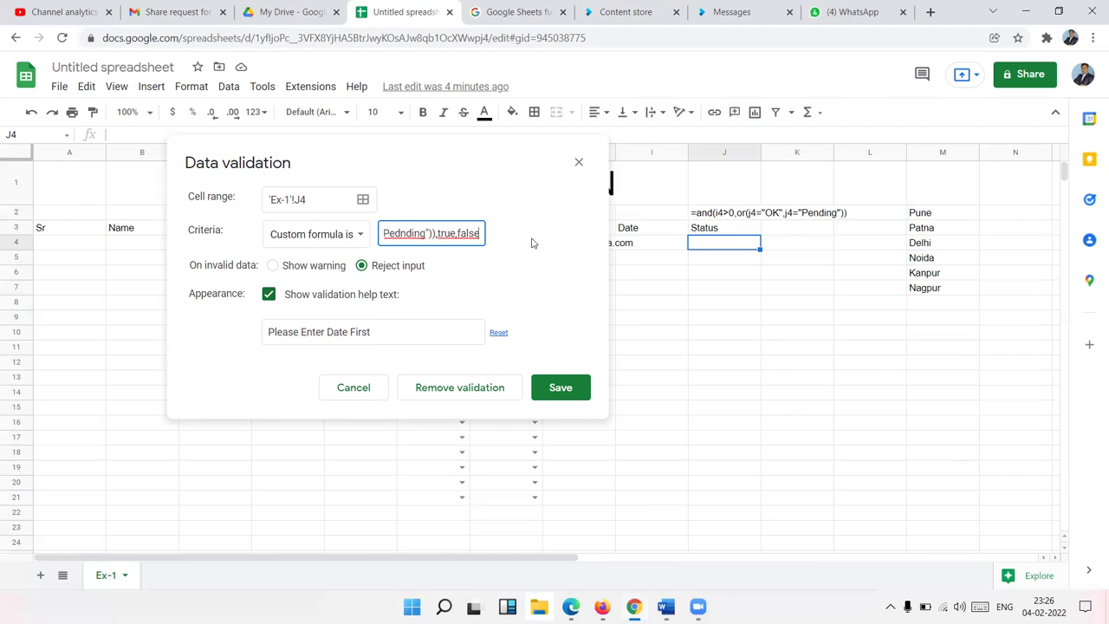
text())
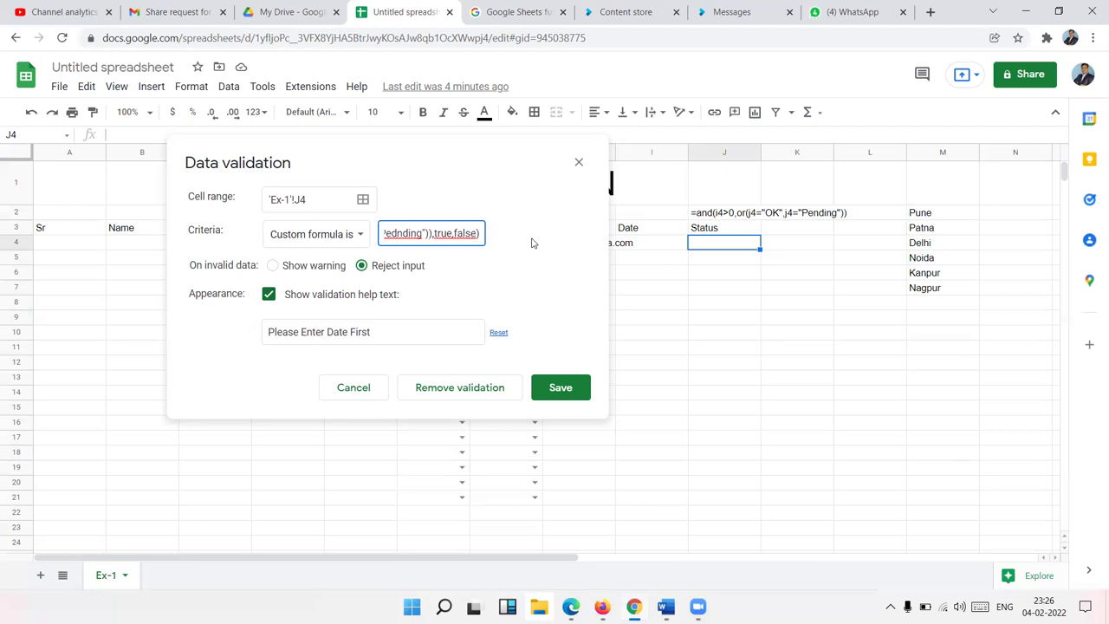
Save the rewritten IF validation rule and return to the sheet.
click(568, 389)
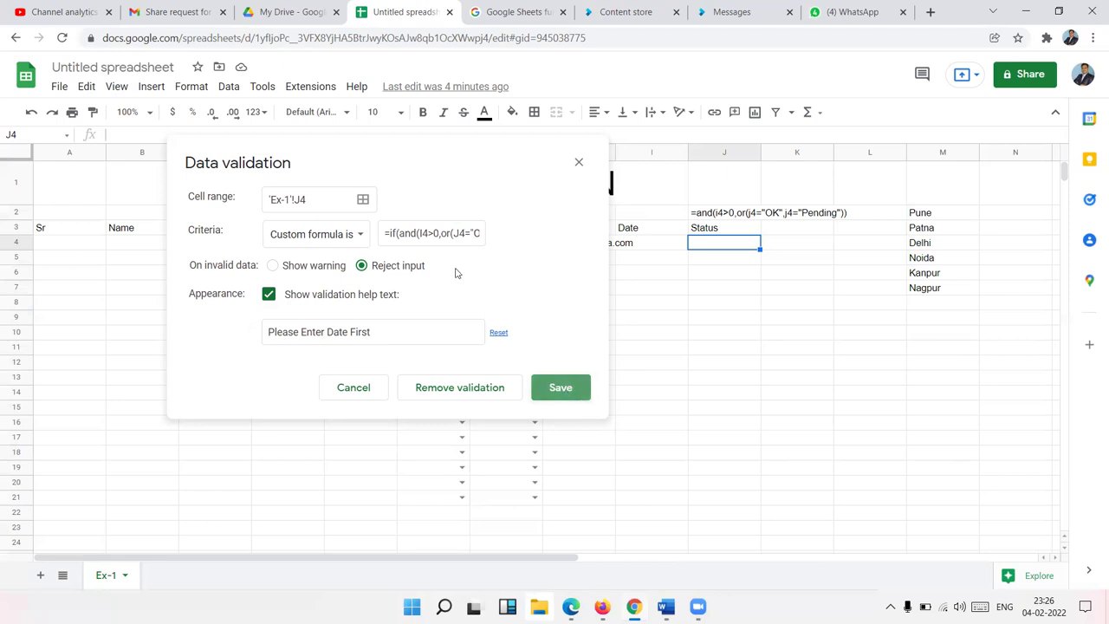
click(442, 233)
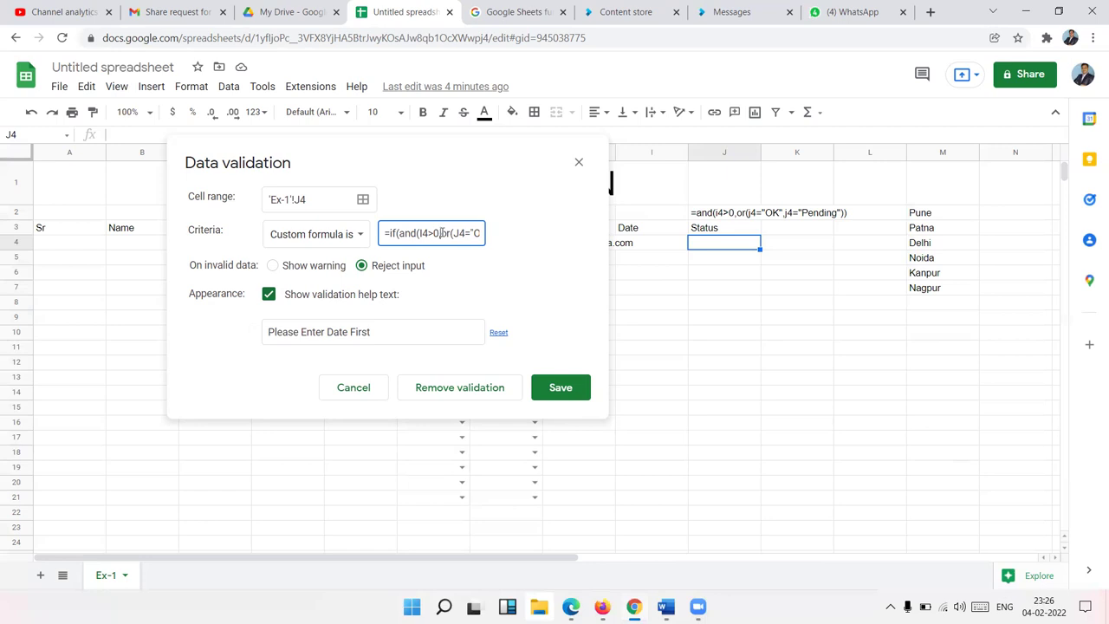
key(ctrl+a)
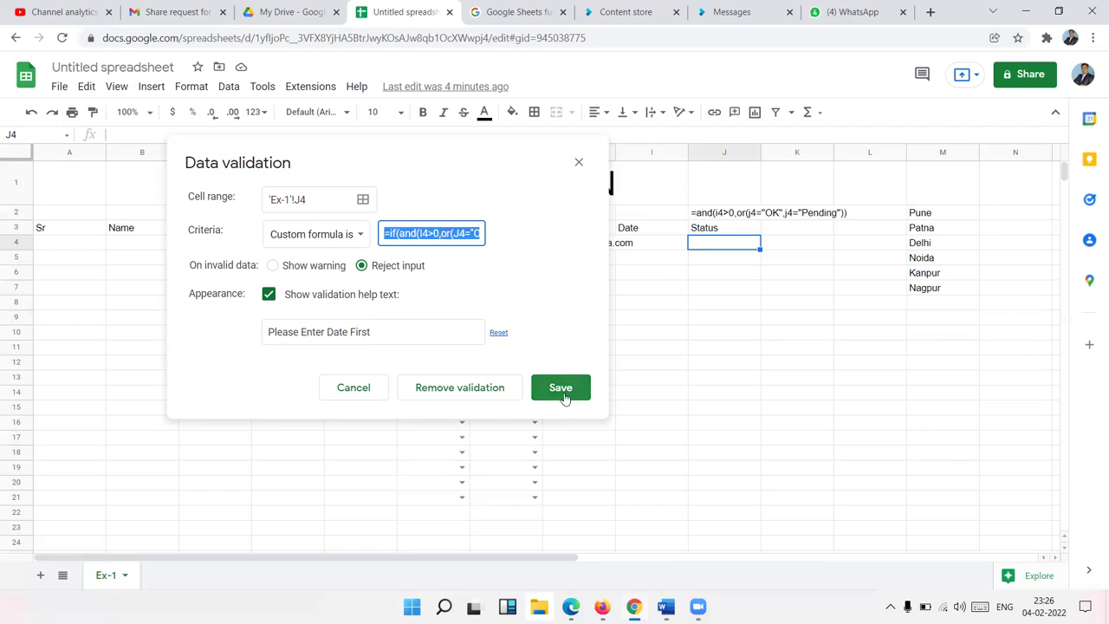
click(565, 397)
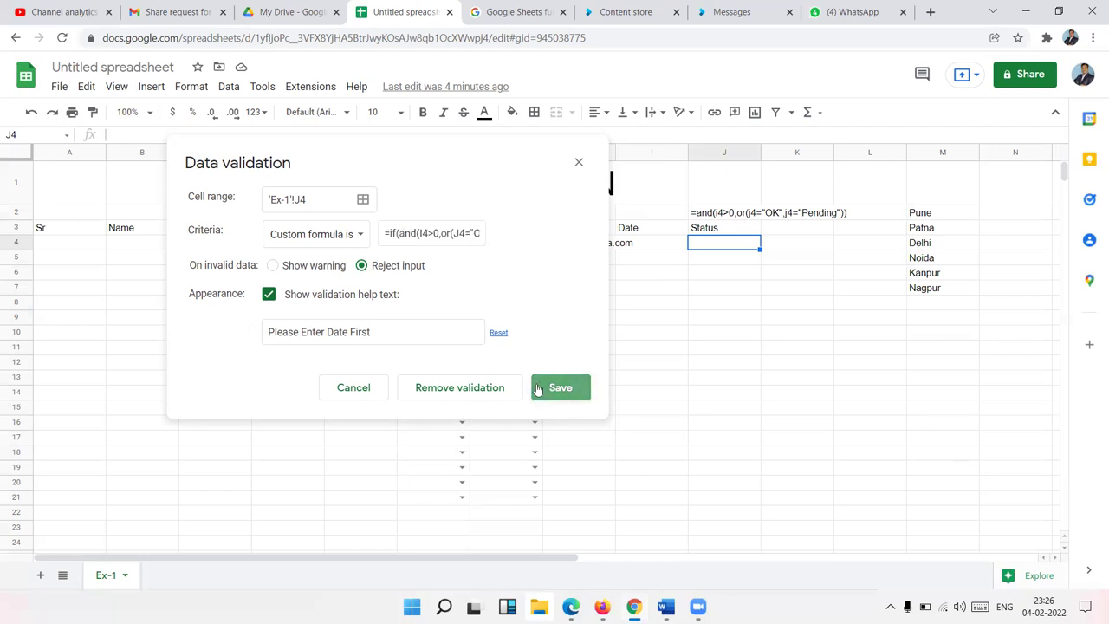
click(422, 236)
drag(391, 233, 537, 241)
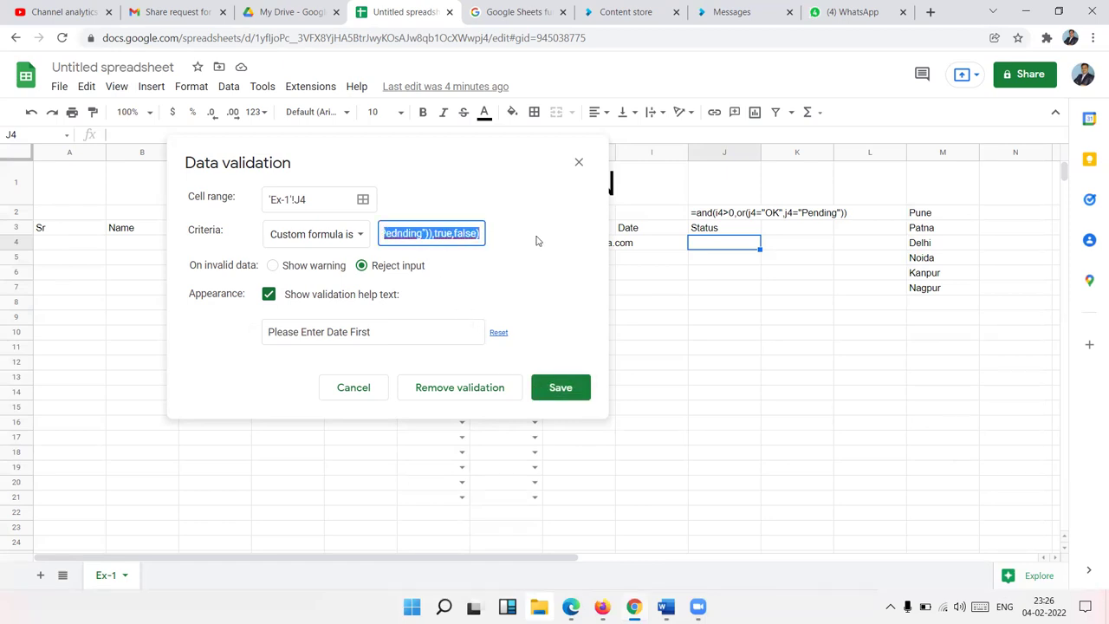
mouse_move(384, 233)
mouse_down()
mouse_move(476, 234)
mouse_move(407, 238)
mouse_move(491, 247)
mouse_up()
click(564, 386)
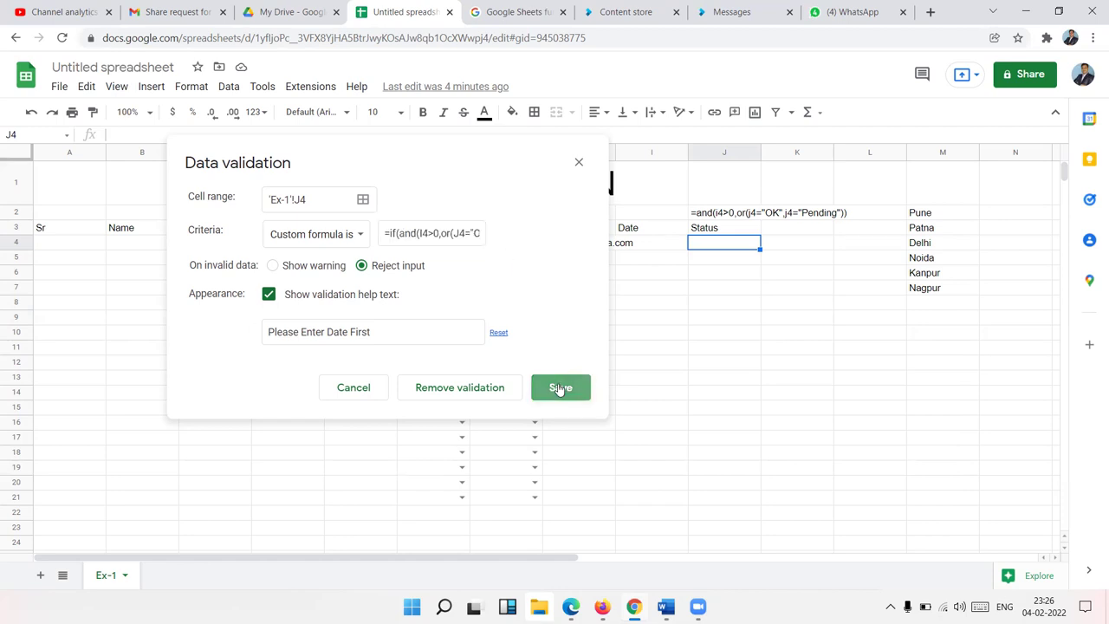
click(577, 164)
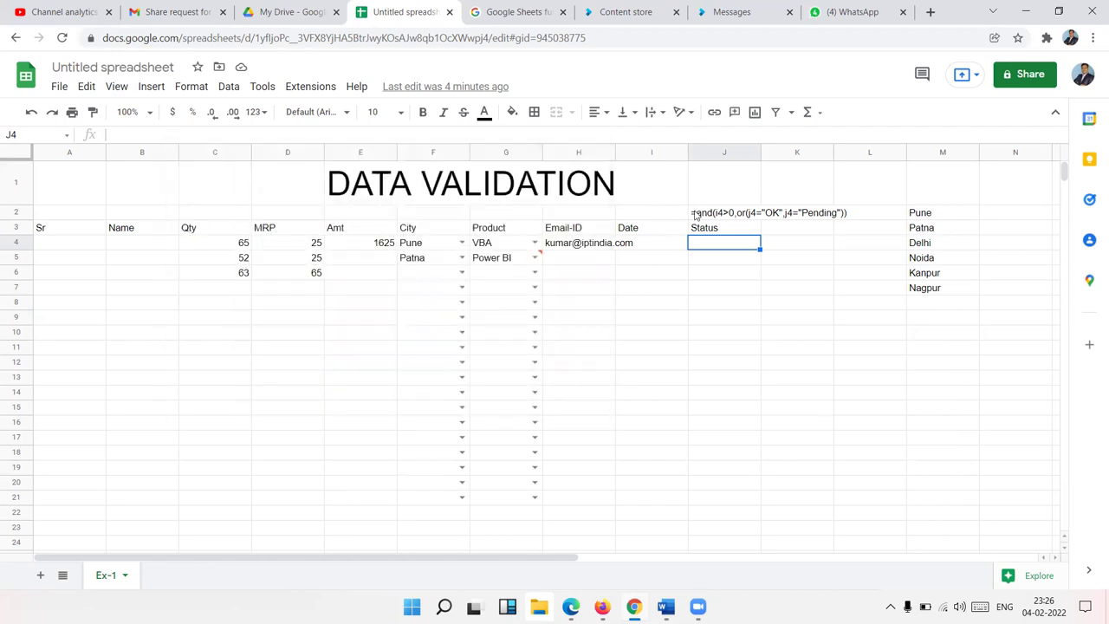
Test J4 with 'OK' and dismiss the invalid-data warning.
click(774, 244)
click(749, 247)
text(OK)
key(Return)
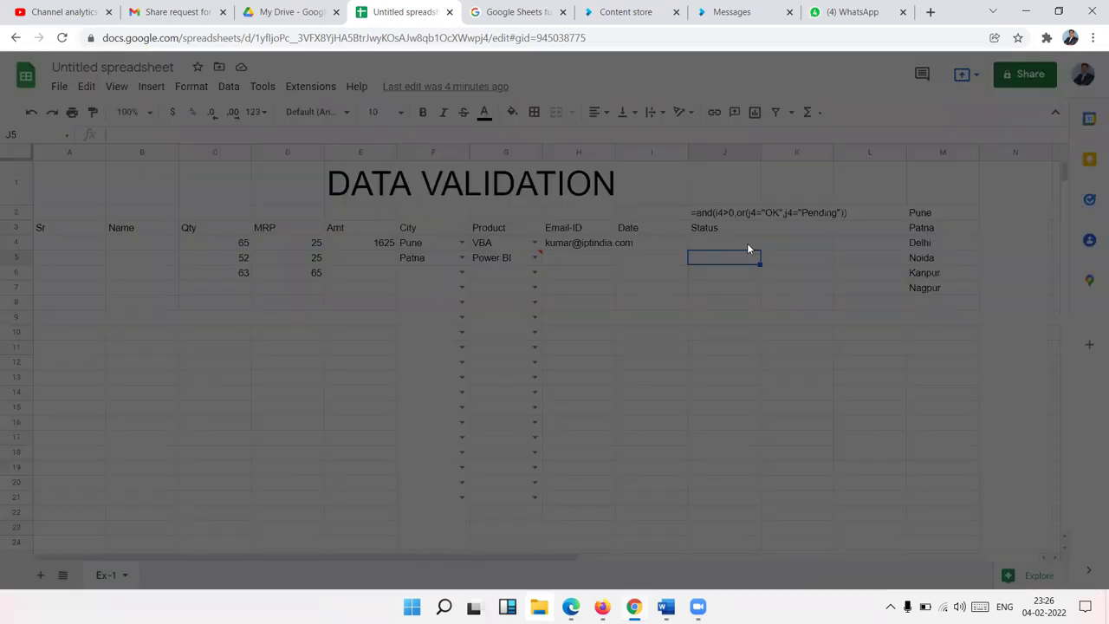
key(Return)
Paste the IF validation formula into J1, where it shows TRUE, then retest J4 with 'ok'.
click(714, 195)
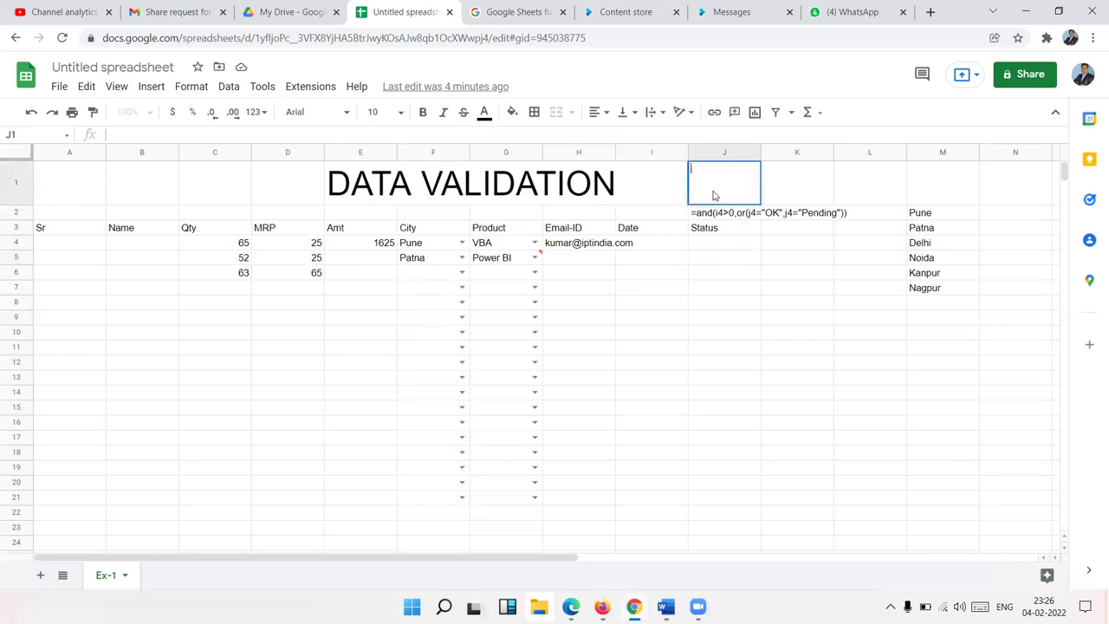
text(=if(and(I4>0,or(J4="OK",J4="Pending")),true,if(not(or(j4="OK",j4="Pednding")),true,false))
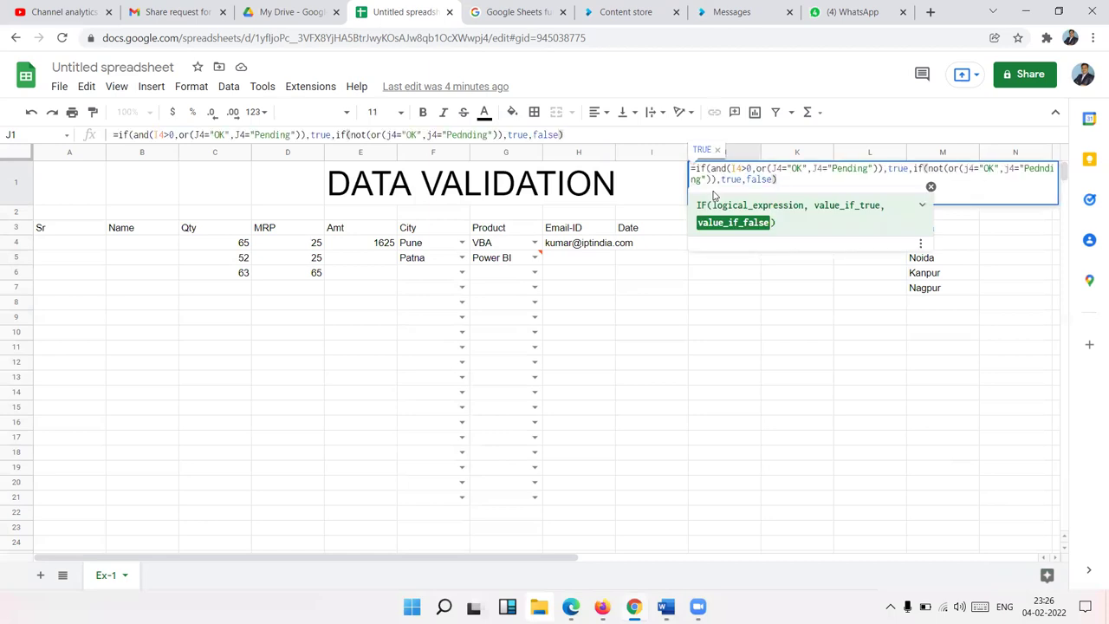
key(Return)
click(711, 194)
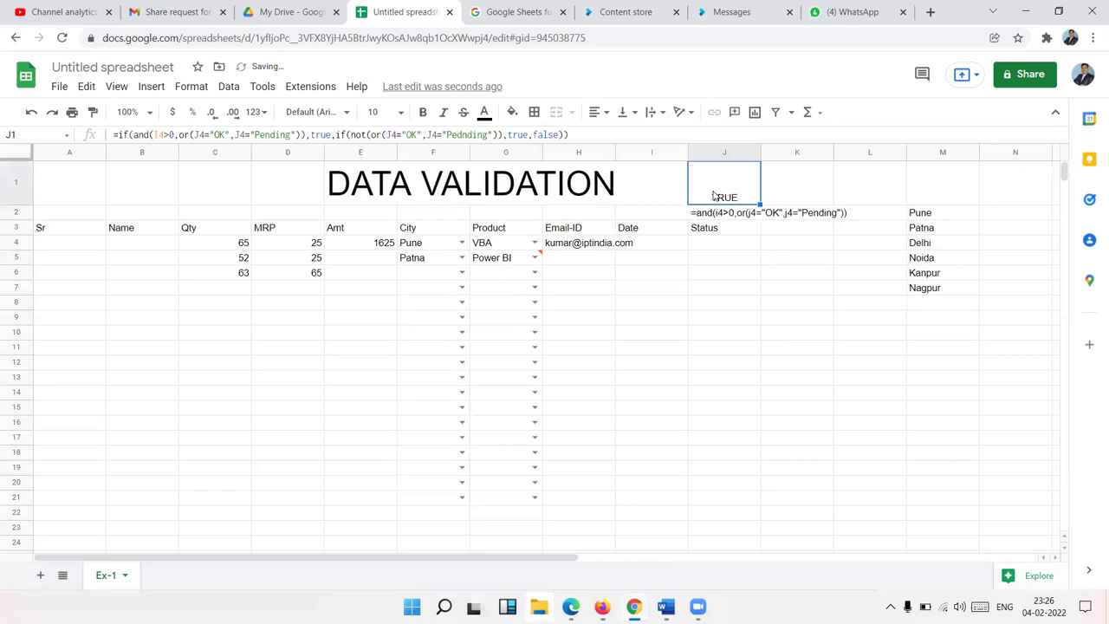
double_click(711, 194)
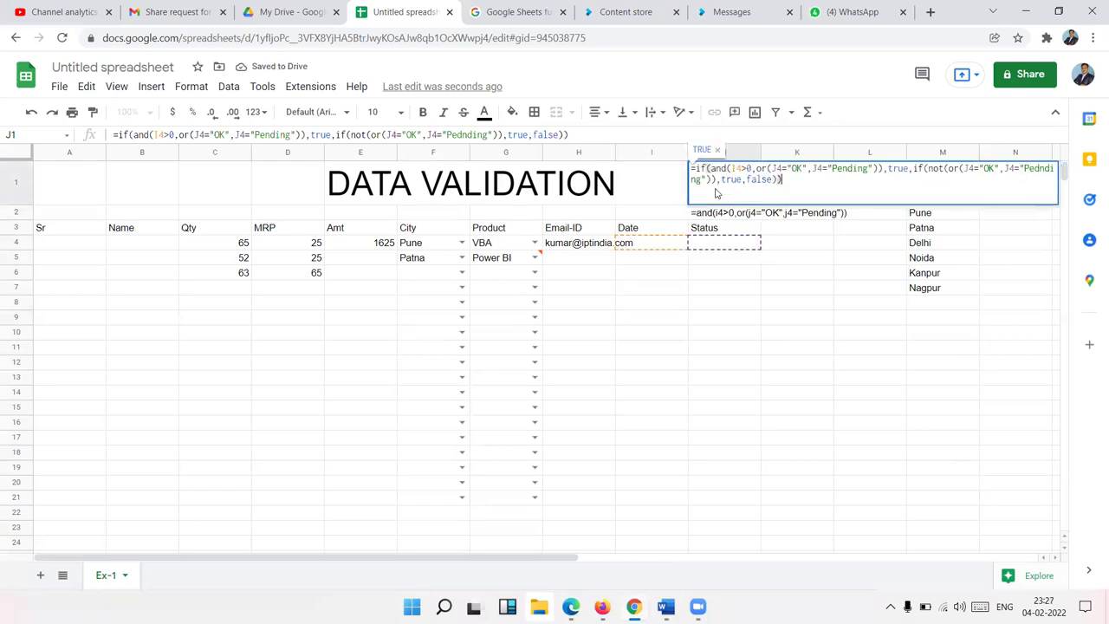
mouse_move(783, 179)
mouse_down()
mouse_move(694, 170)
mouse_move(692, 210)
mouse_up()
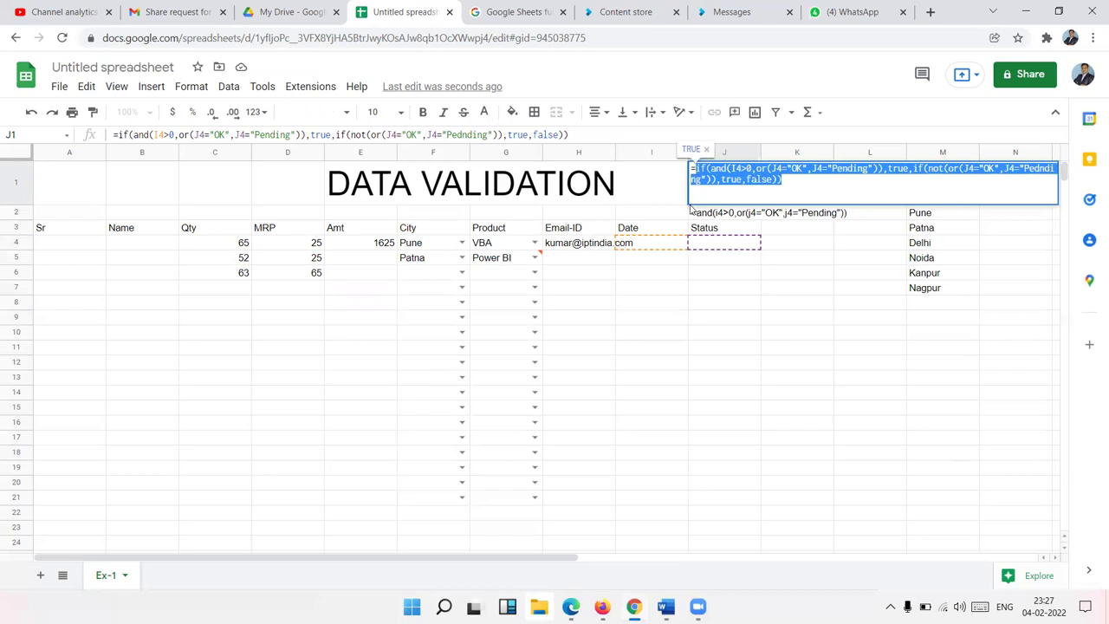
key(Escape)
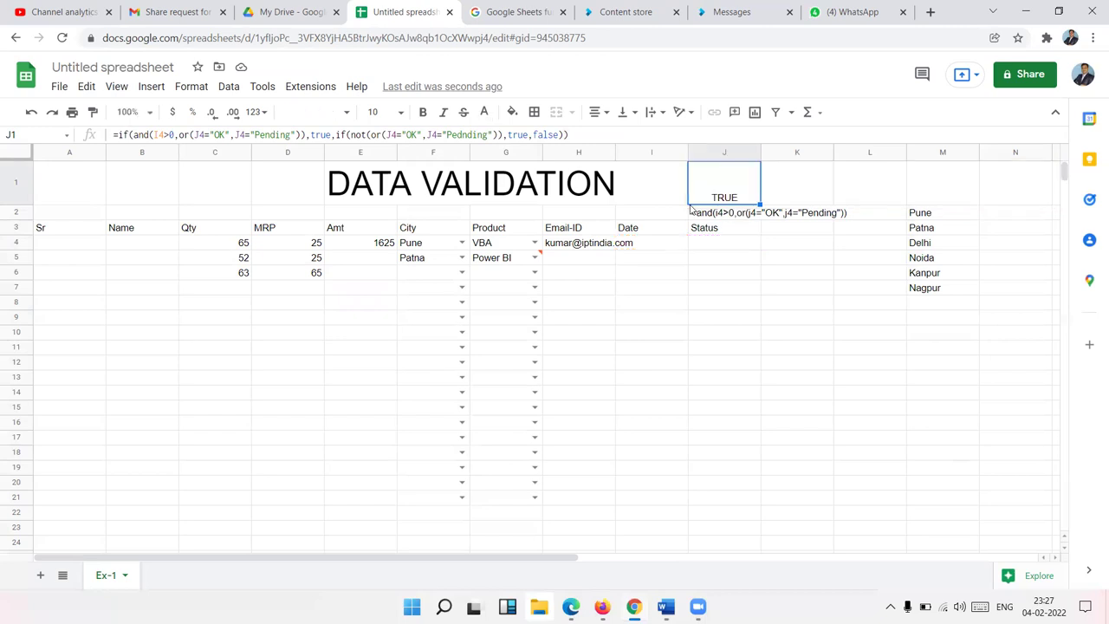
click(730, 250)
text(ok)
key(Return)
key(Return)
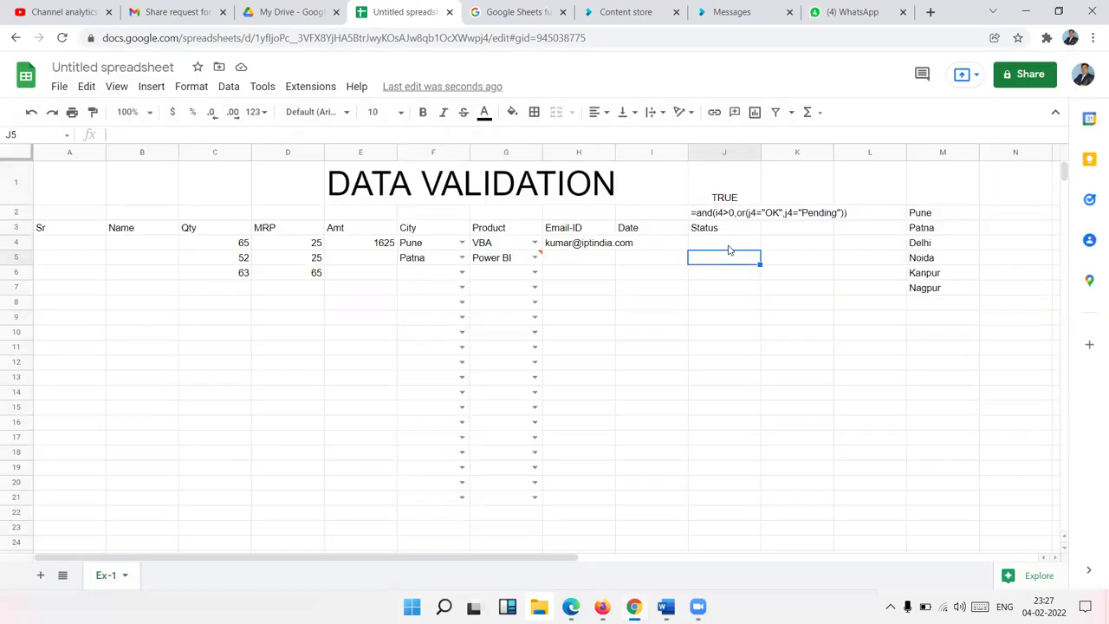
Replace J4:J19's validation with the pasted IF formula, prefixed with '=', and save.
click(728, 248)
drag(729, 250, 720, 477)
click(231, 88)
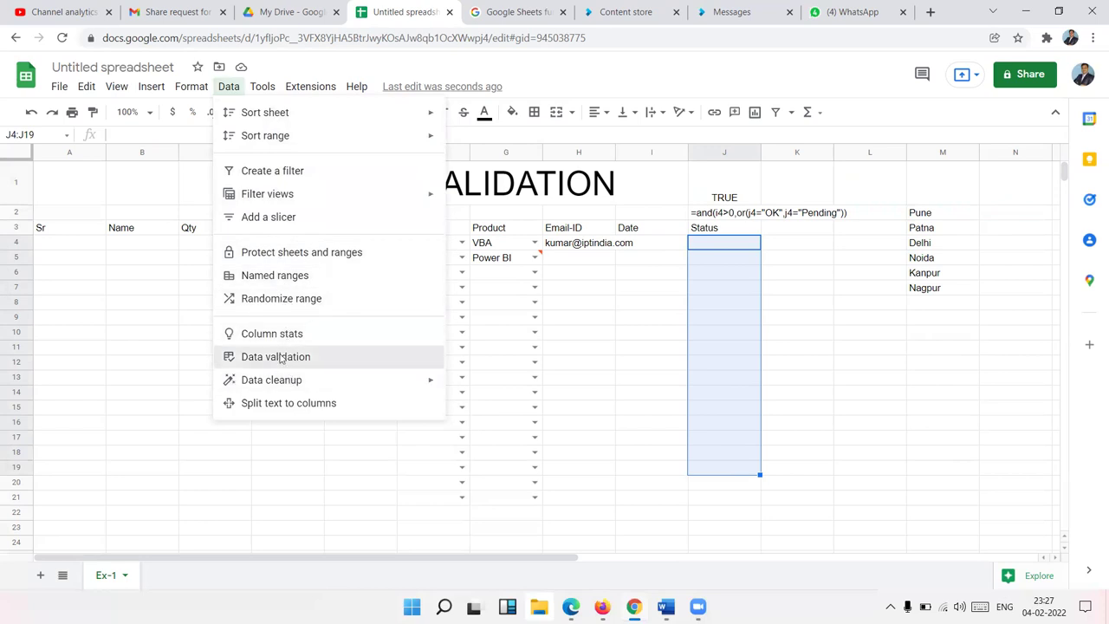
click(282, 357)
click(585, 279)
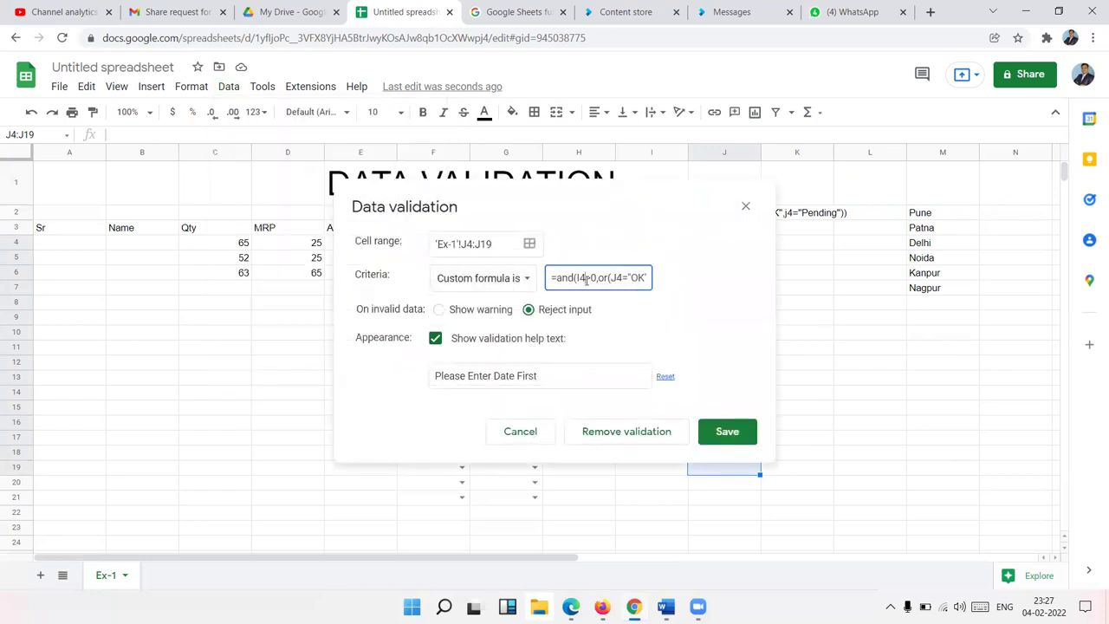
key(ctrl+a)
key(BackSpace)
key(ctrl+v)
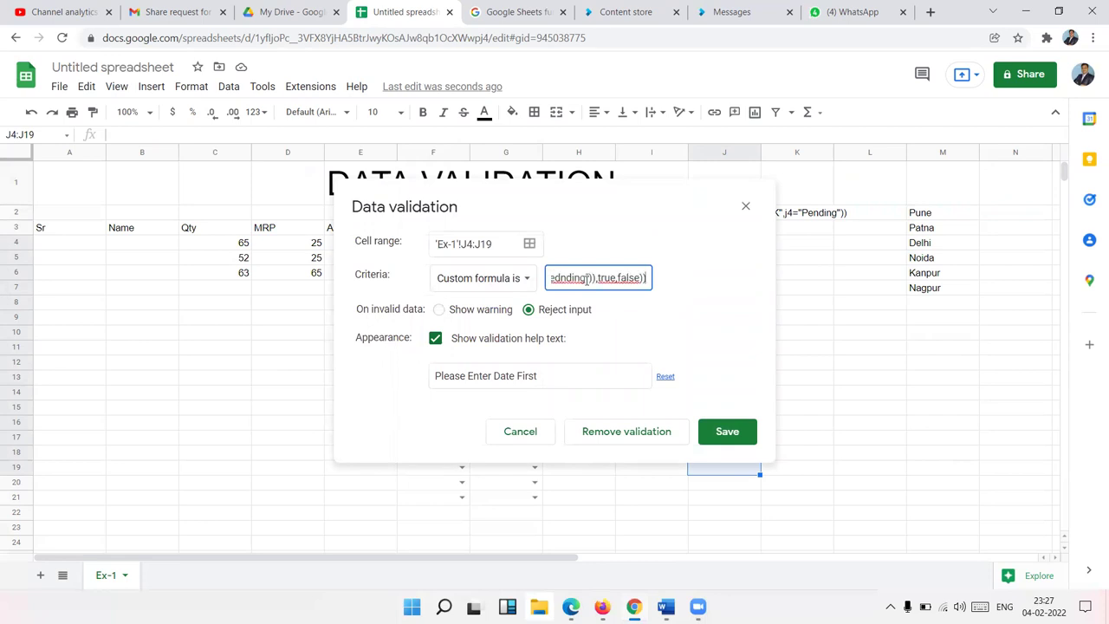
key(ctrl+a)
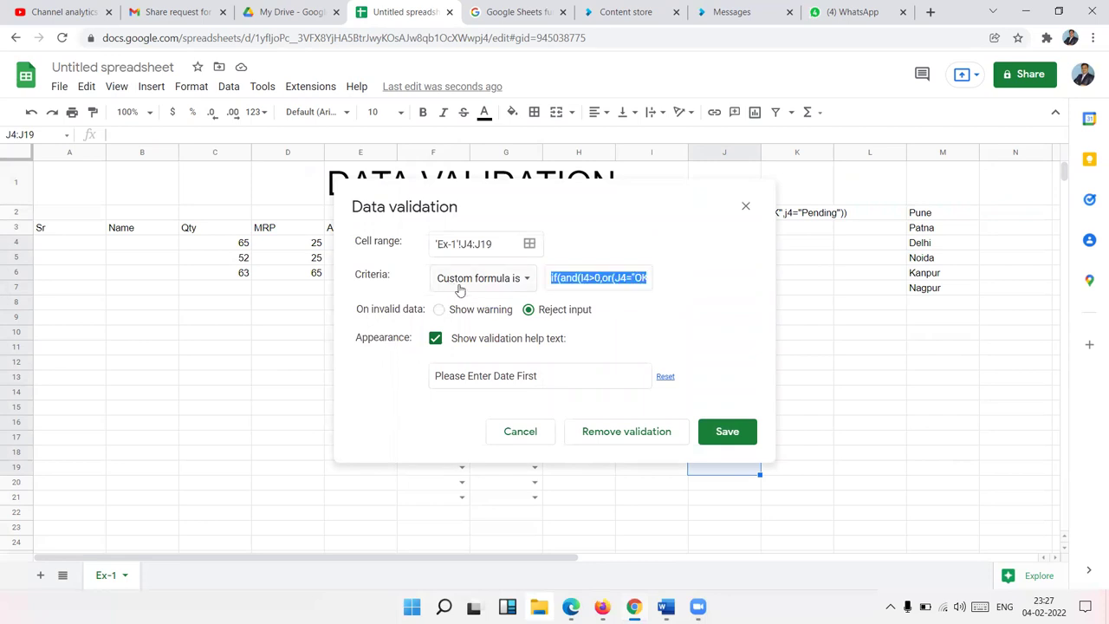
click(564, 277)
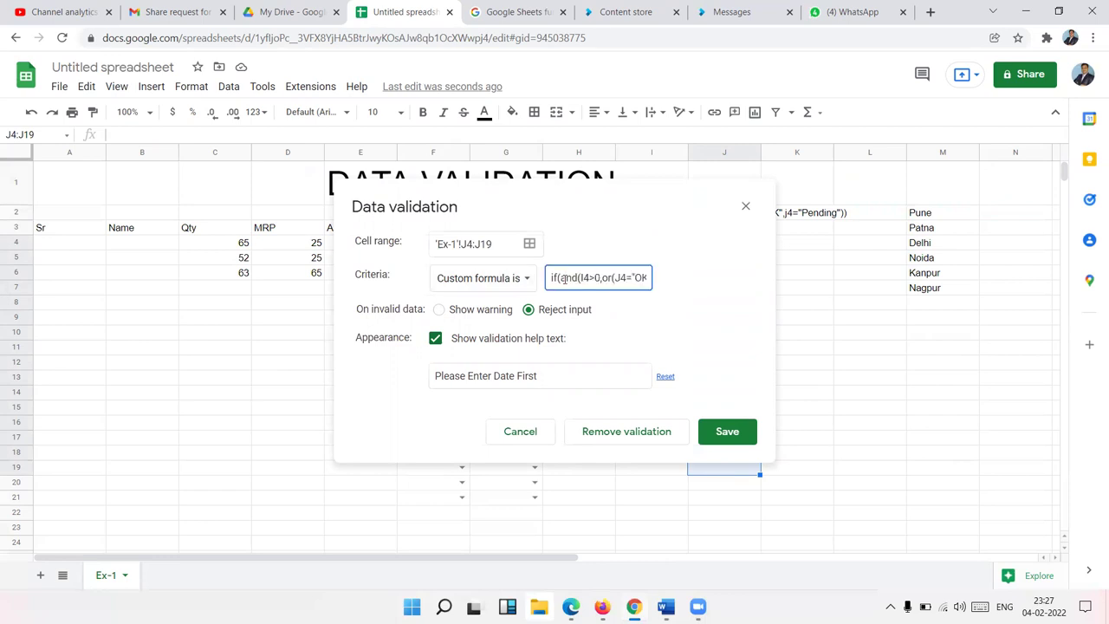
text(=)
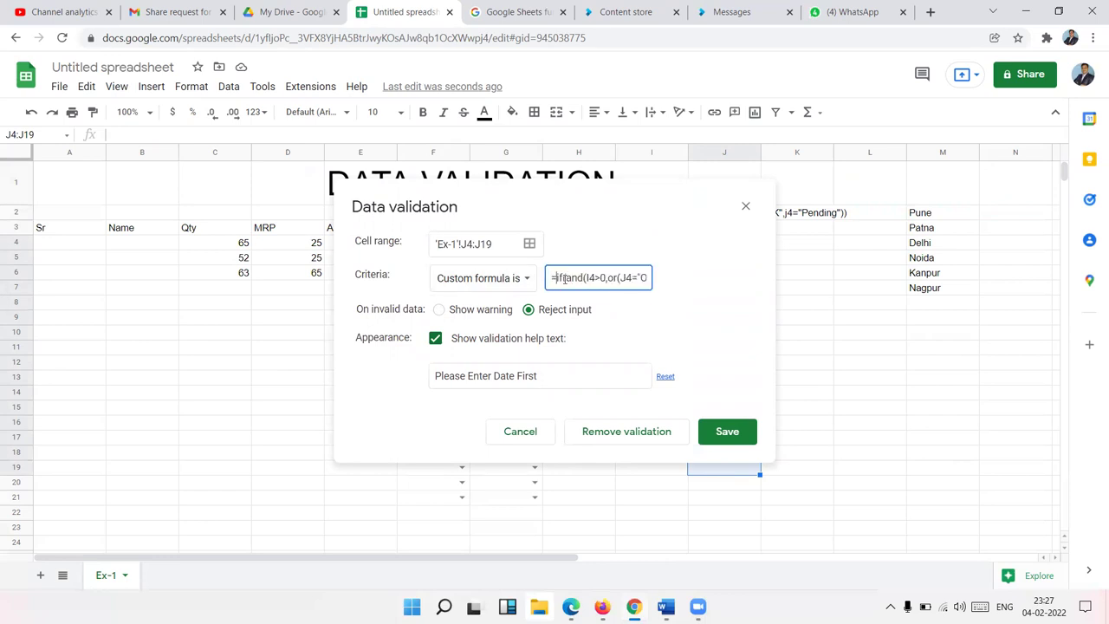
click(732, 432)
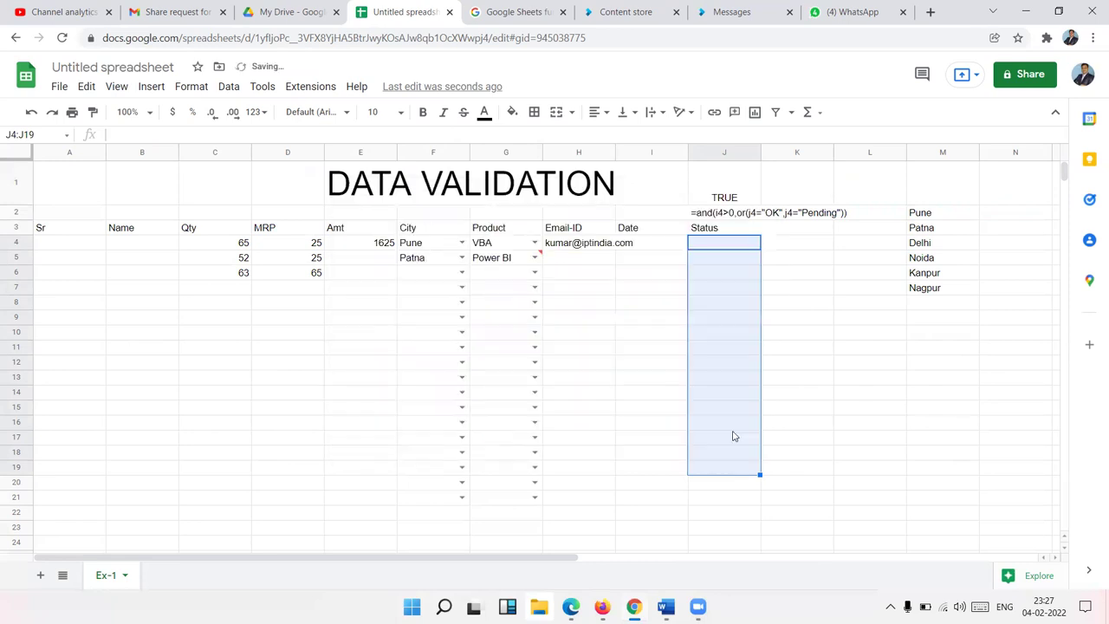
Test J4's Status rule by entering 52, OK and Pending before any date exists.
click(708, 247)
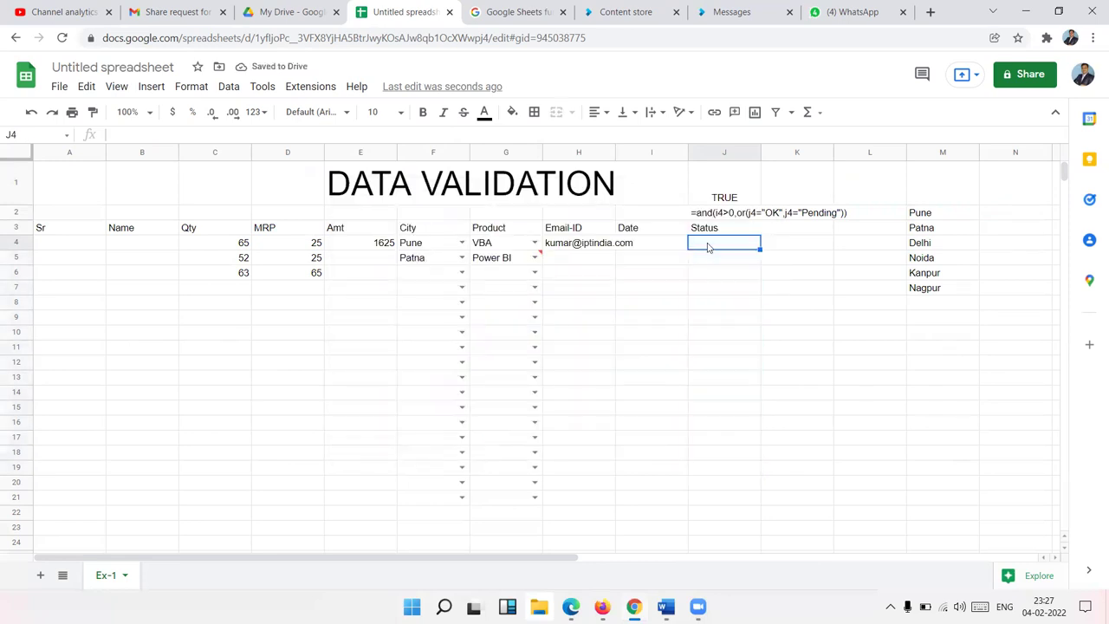
text(52)
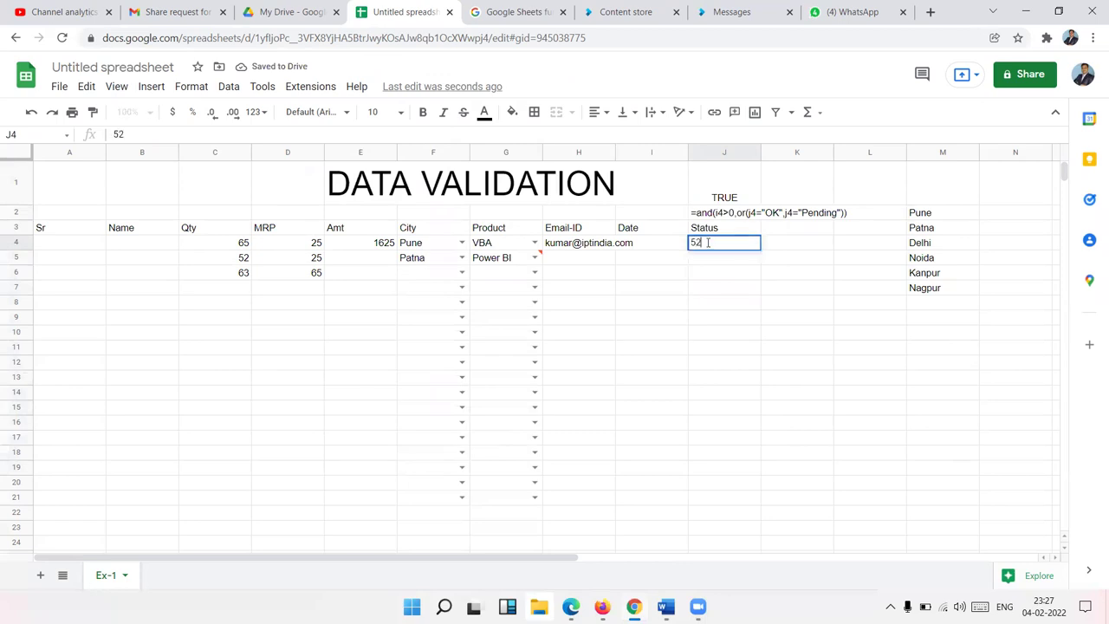
key(Escape)
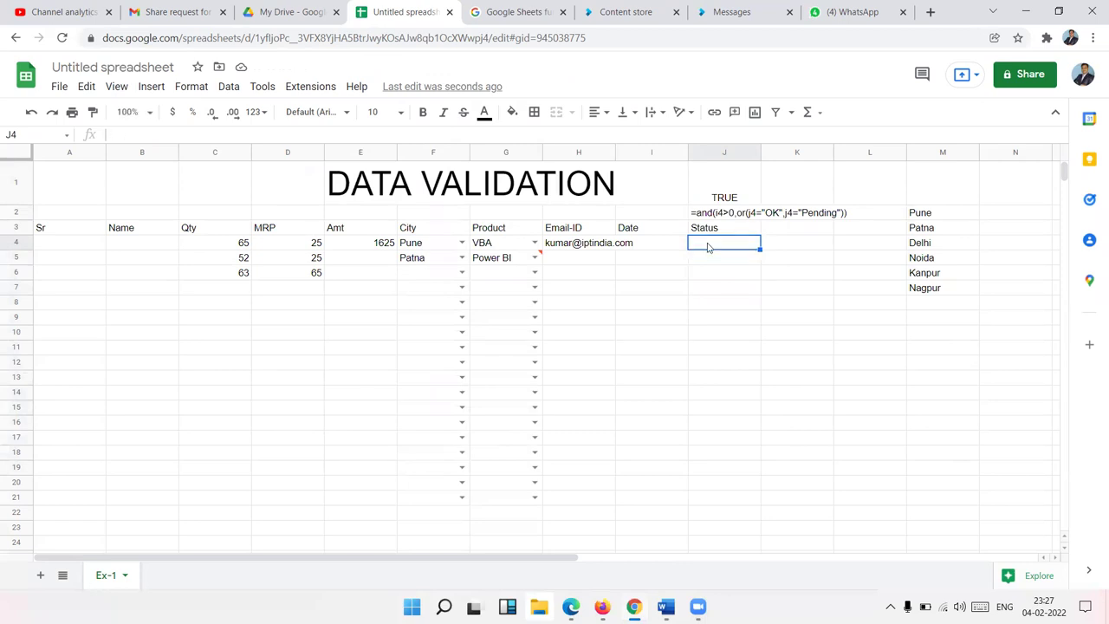
text(OK)
key(Return)
key(Return)
text(Pending)
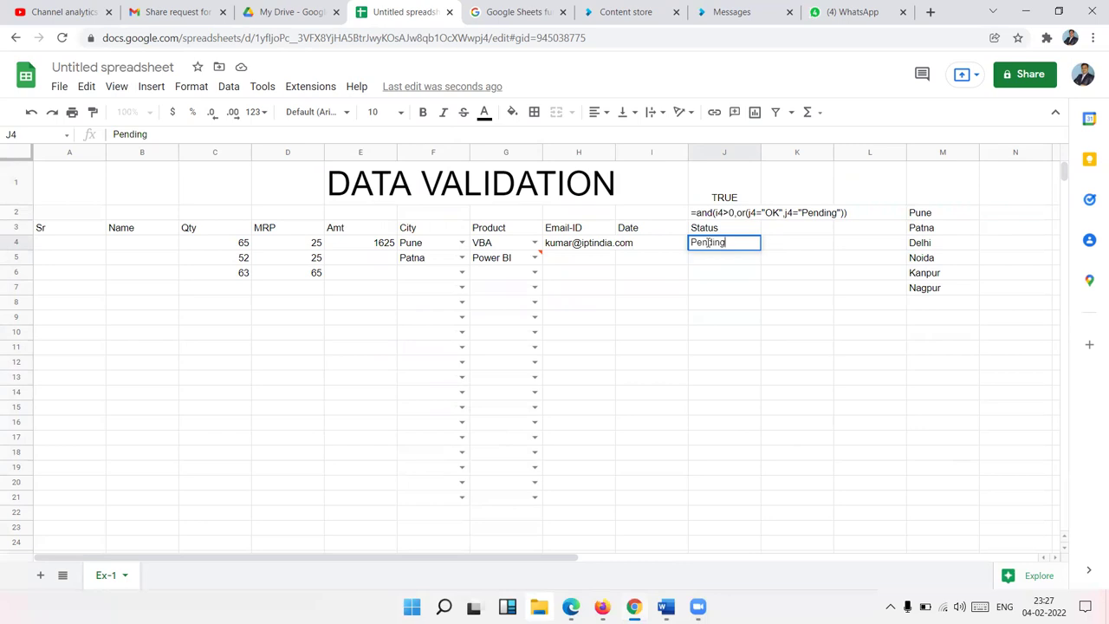
key(Return)
click(709, 246)
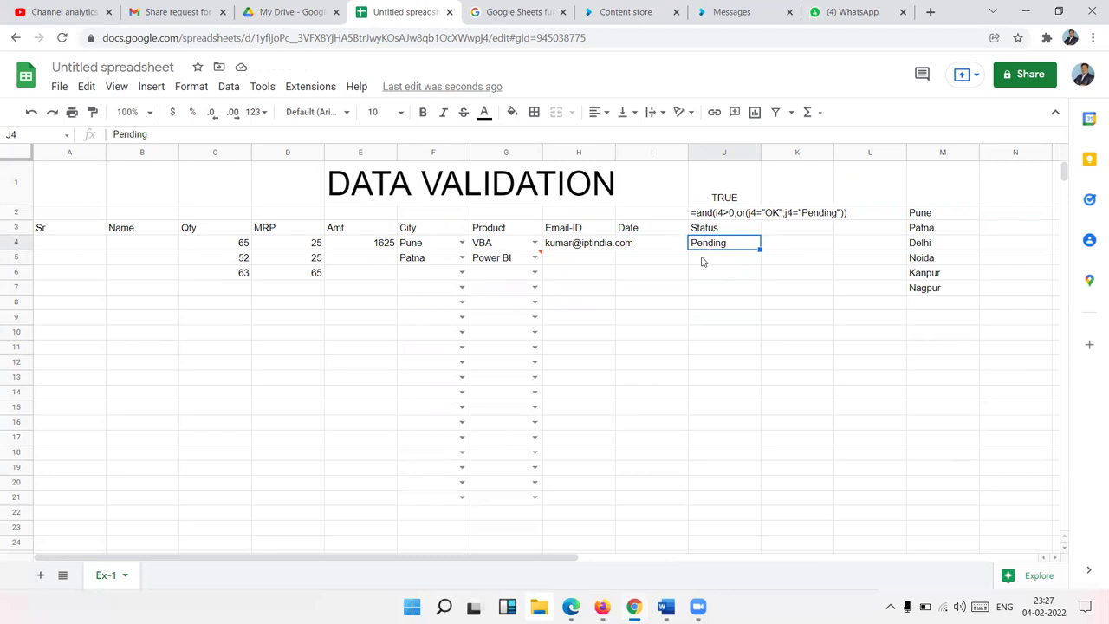
Check J1's formula for the Pednding typo, then resubmit J4 and dismiss the Please Enter Date First warning.
double_click(720, 198)
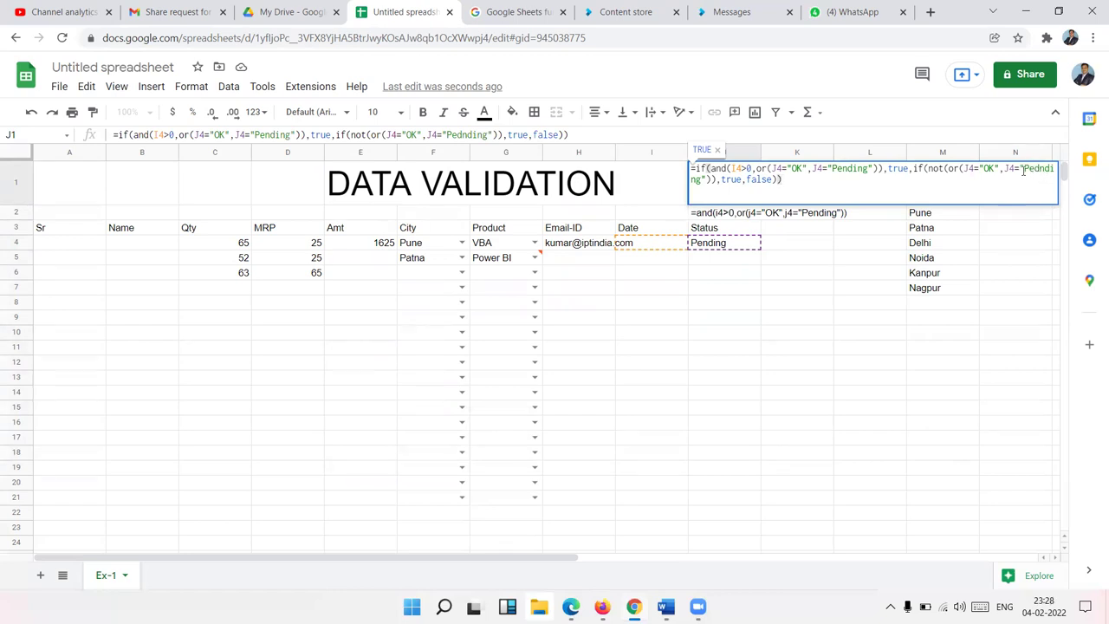
mouse_move(1023, 170)
mouse_down()
mouse_move(1020, 192)
mouse_move(701, 184)
mouse_up()
key(Escape)
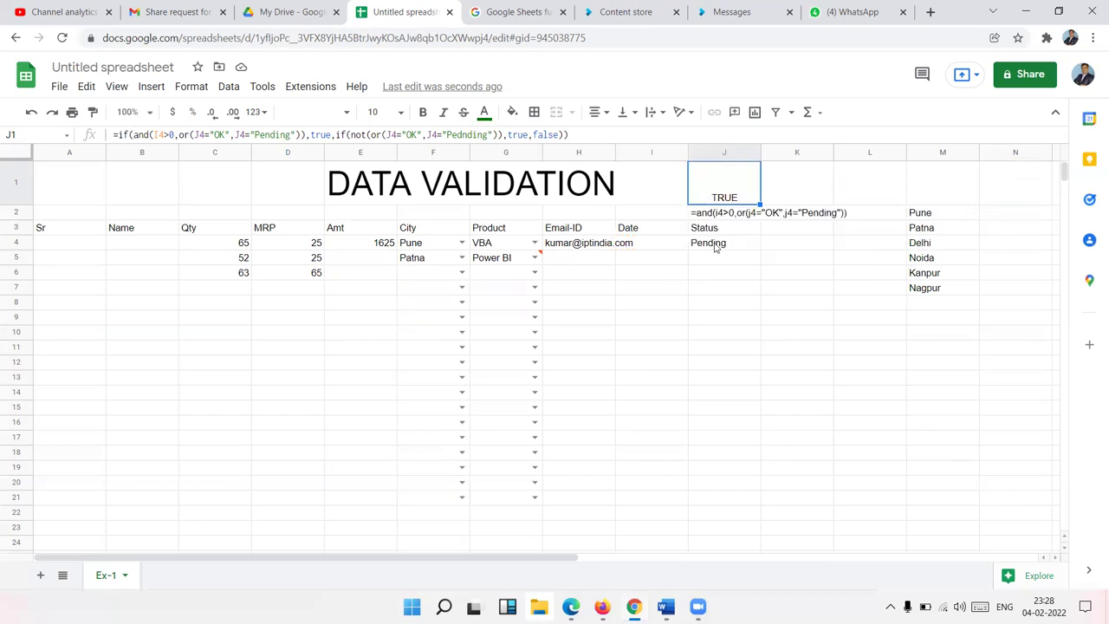
double_click(716, 243)
double_click(709, 243)
key(Return)
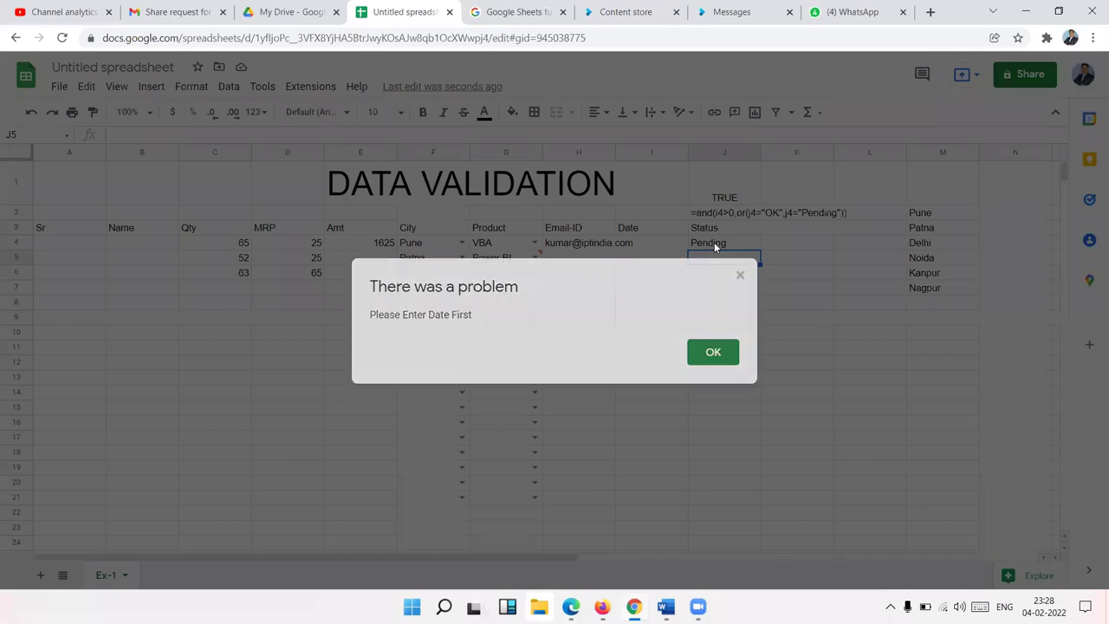
key(Return)
text(dhd)
click(715, 245)
Enter date 1/1 in I4 and status OK in J4, confirming OK is accepted.
key(Left)
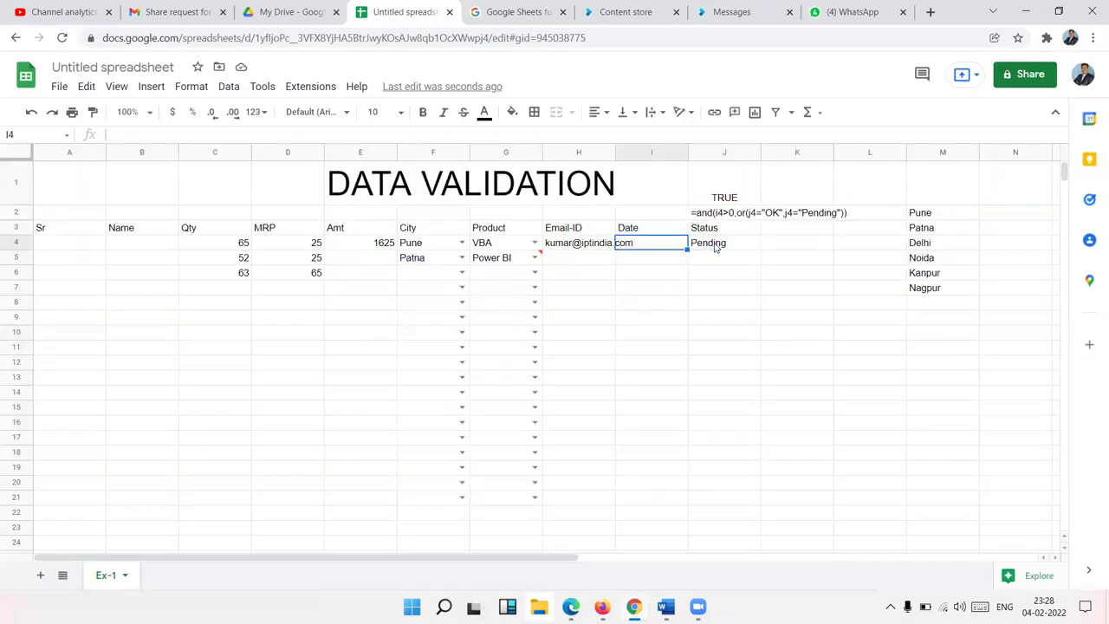
text(1/1)
key(Tab)
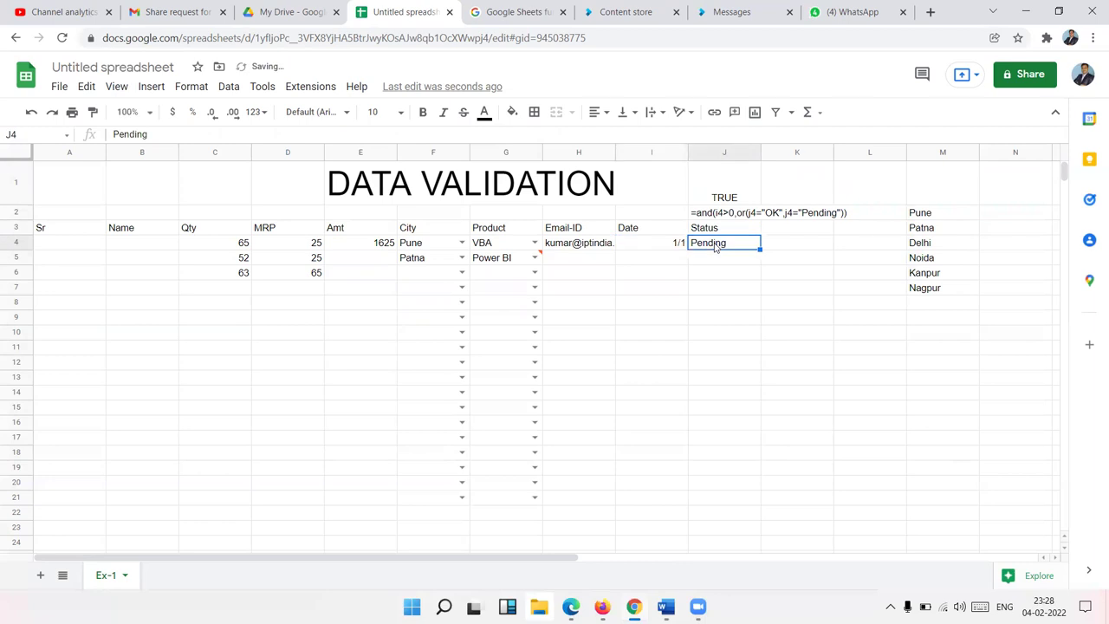
text(OK)
key(Return)
click(715, 247)
key(Up)
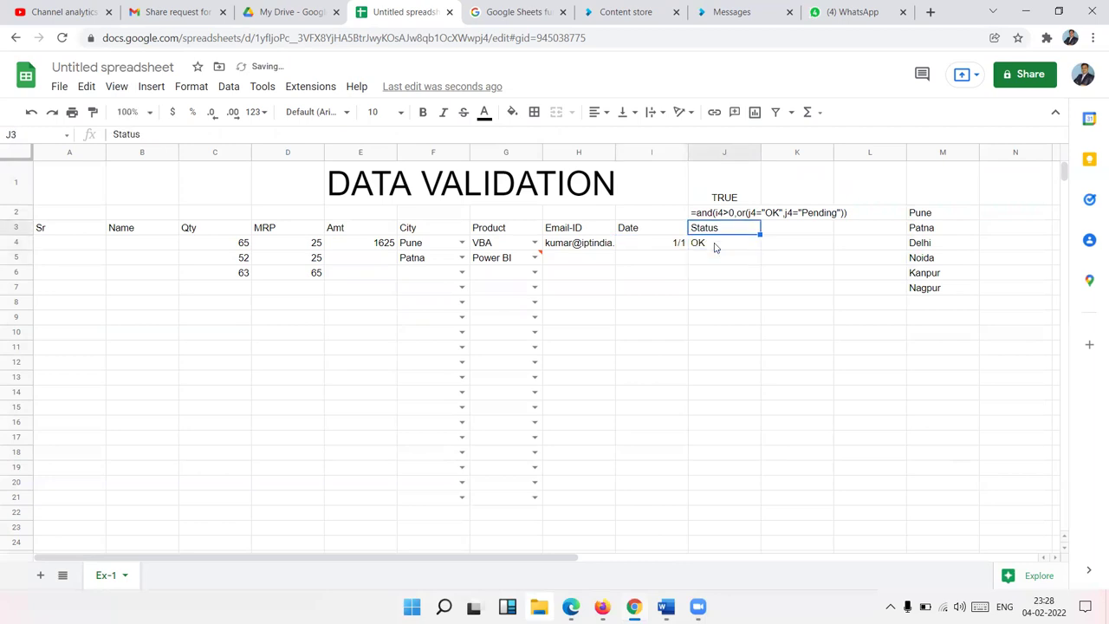
key(Up)
key(Up)
Put an apostrophe before the '=' in J1's IF formula so it displays as text.
double_click(719, 190)
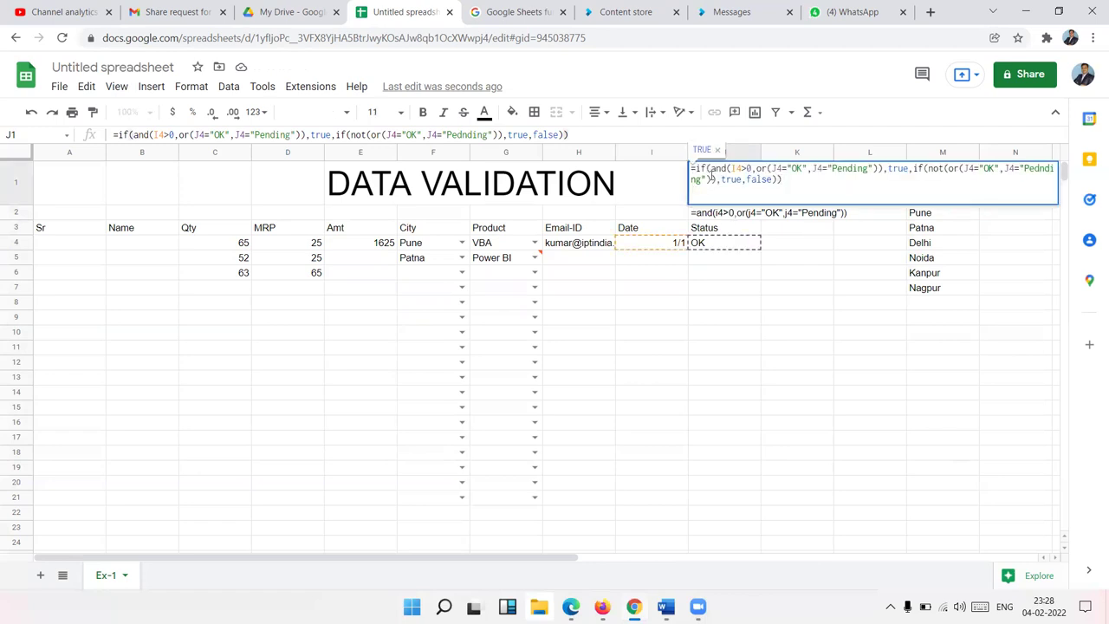
text(')
key(Return)
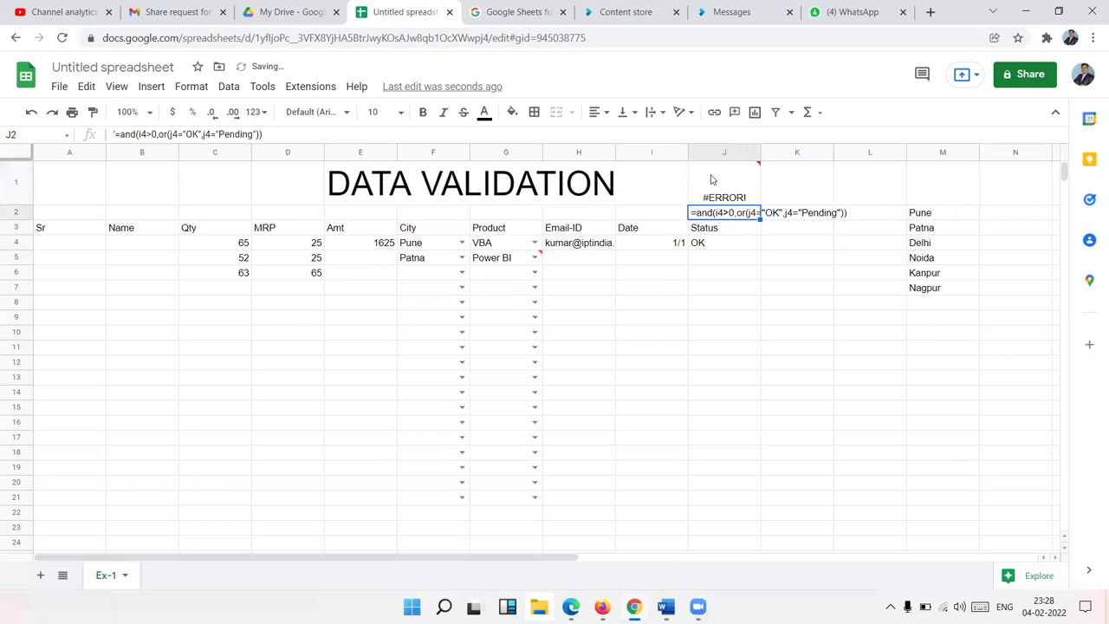
click(711, 179)
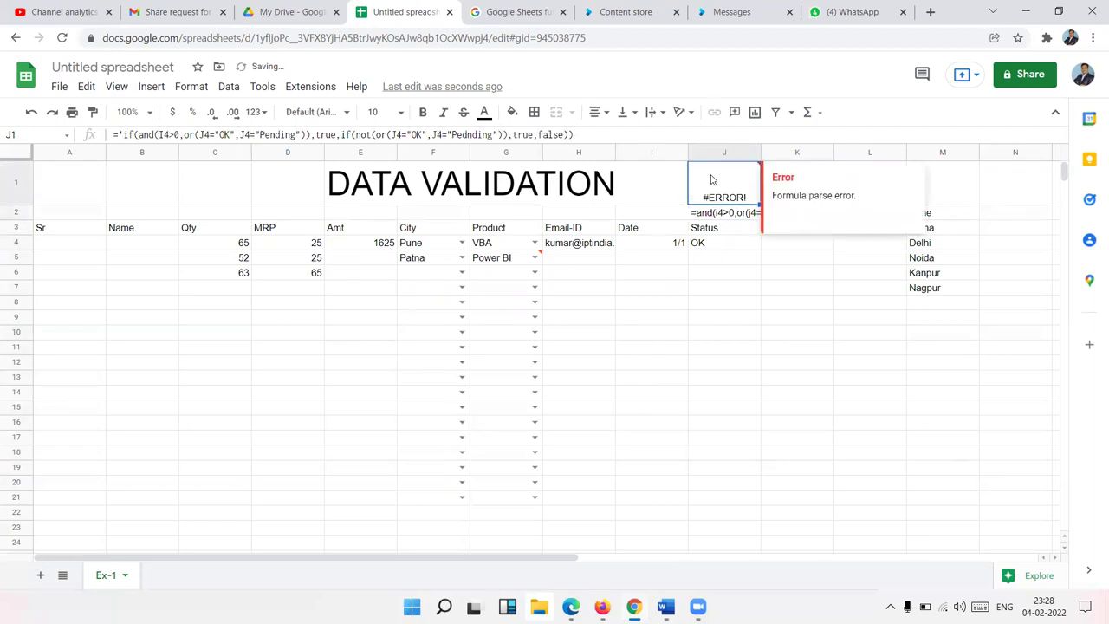
double_click(712, 179)
click(696, 167)
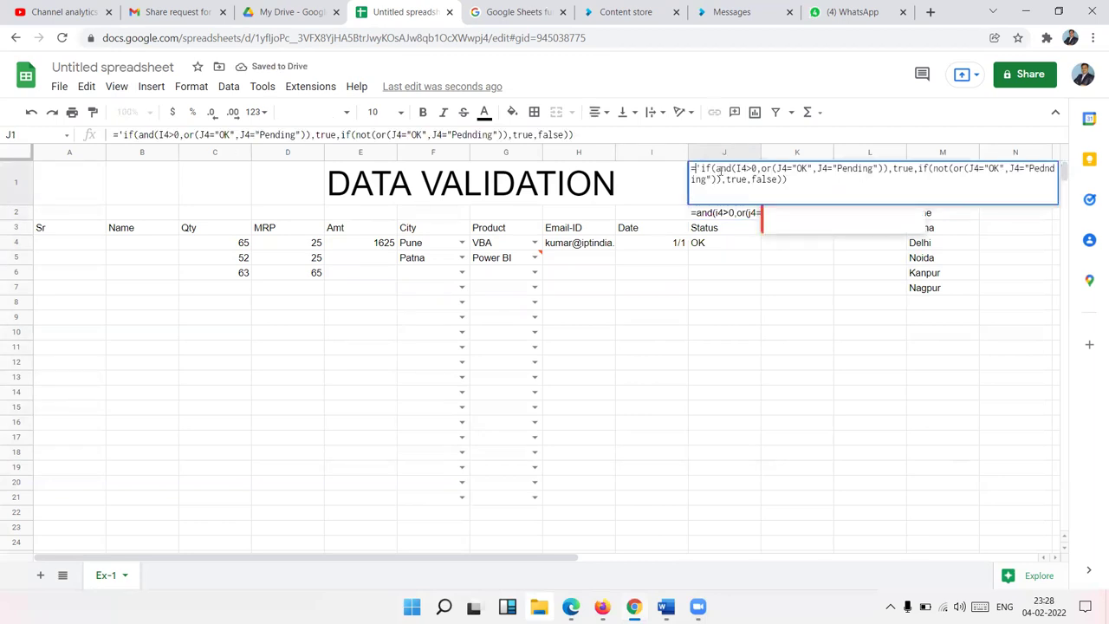
key(Delete)
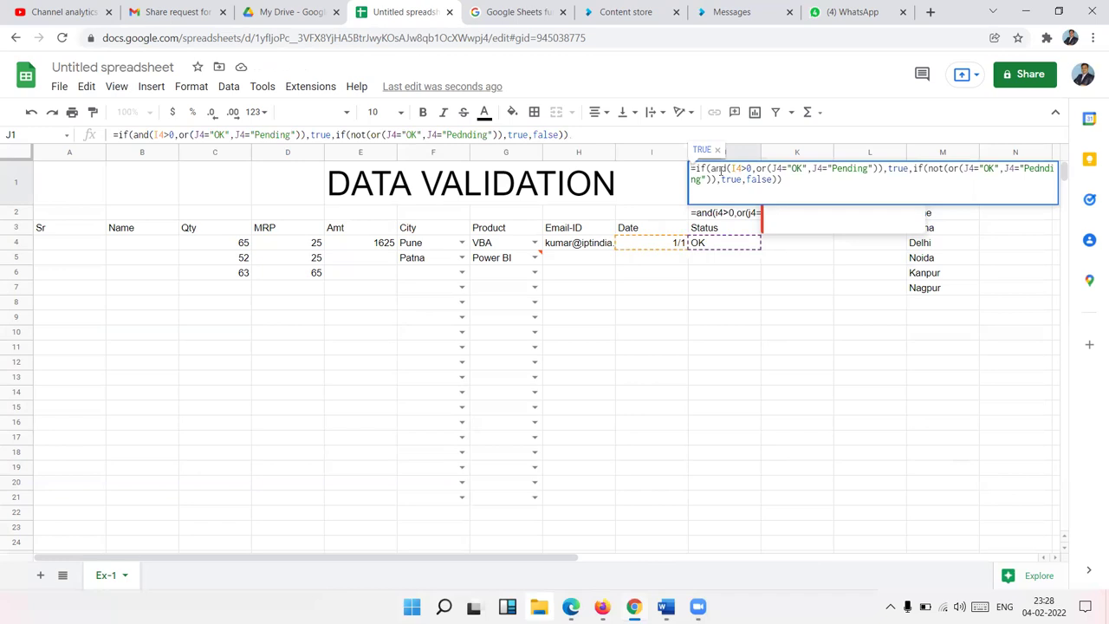
key(ctrl+z)
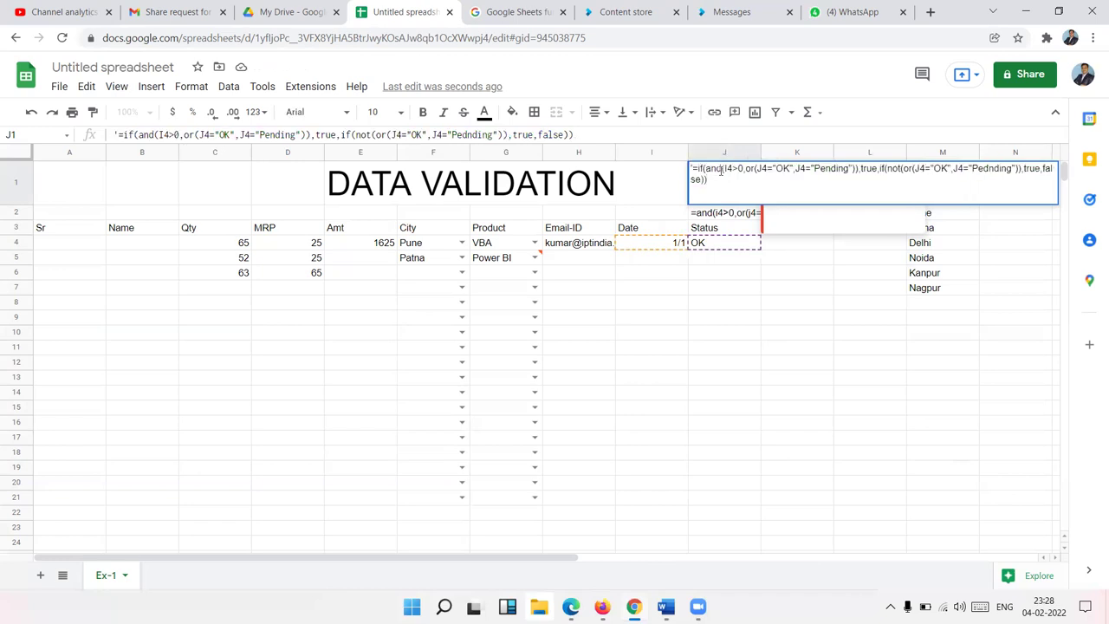
key(Return)
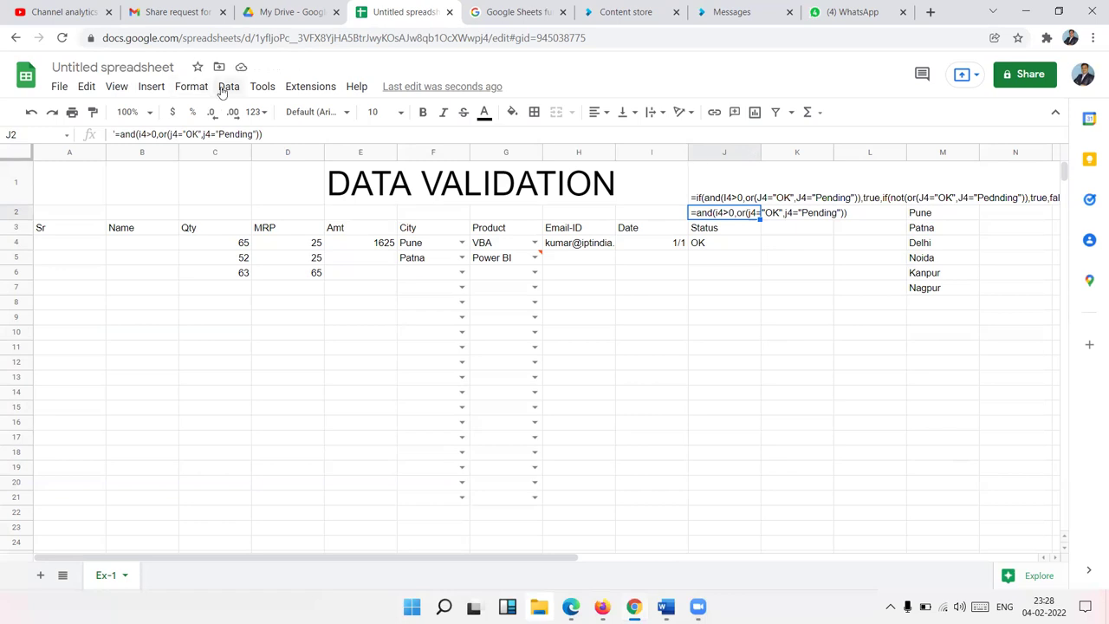
Browse the Data menu options, then select cell B5.
click(224, 90)
click(149, 210)
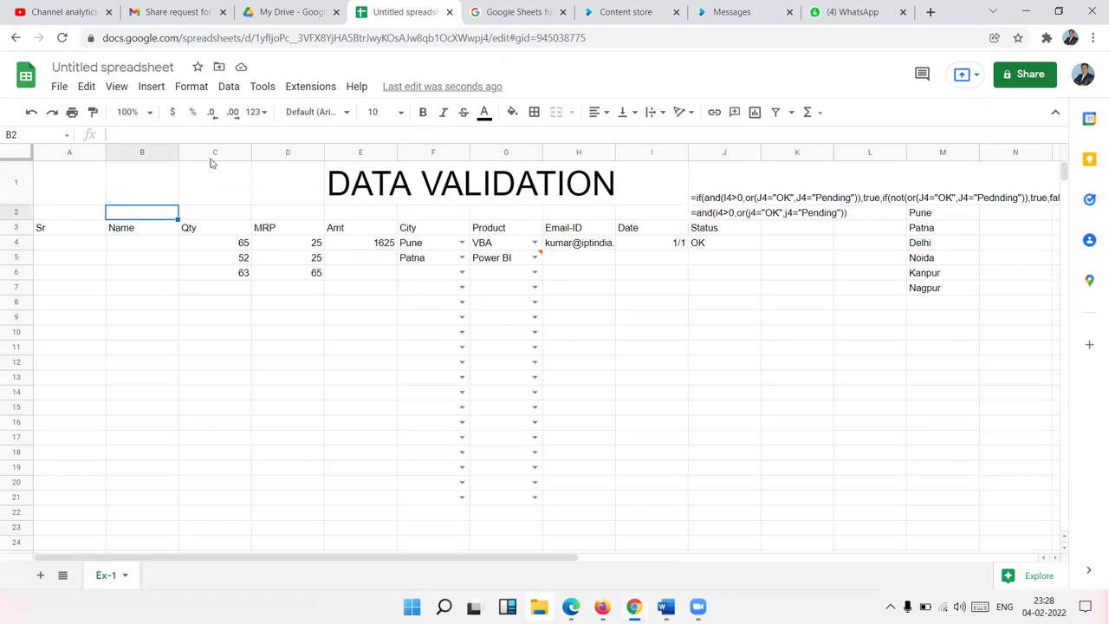
click(262, 91)
click(151, 260)
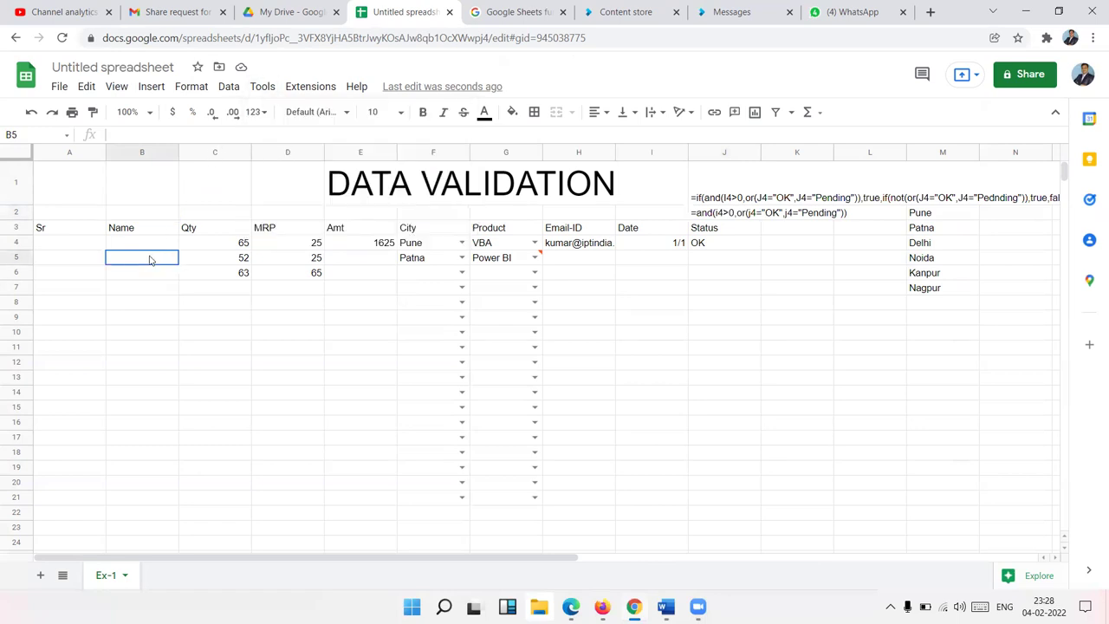